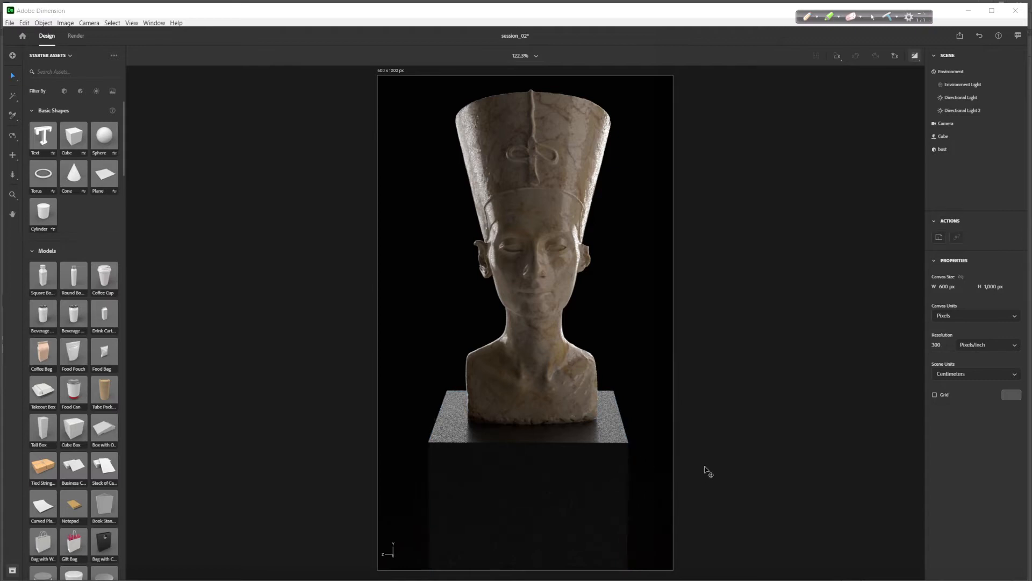
# Review the finished bust composite in Photoshop and browse the Sculptures board on Pinterest in Chrome for lighting references
pyautogui.hotkey('alt', 'Tab')
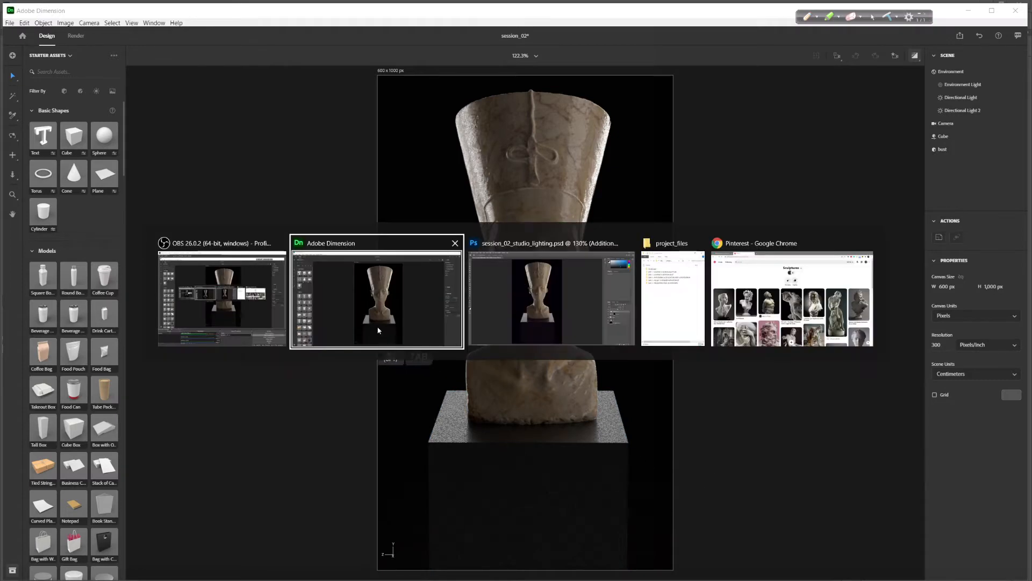
pyautogui.hotkey('alt', 'Tab')
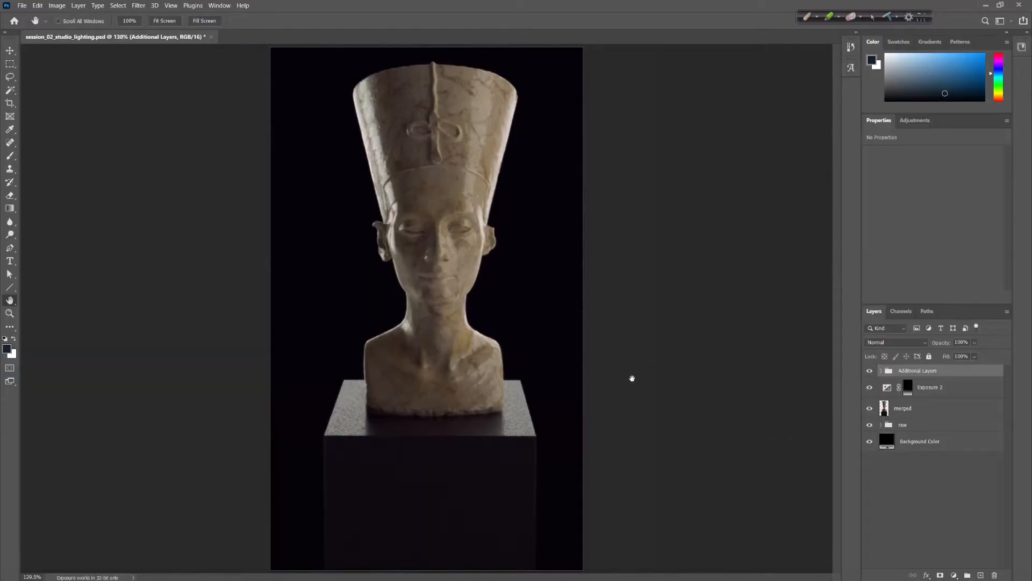
pyautogui.hotkey('alt', 'Tab')
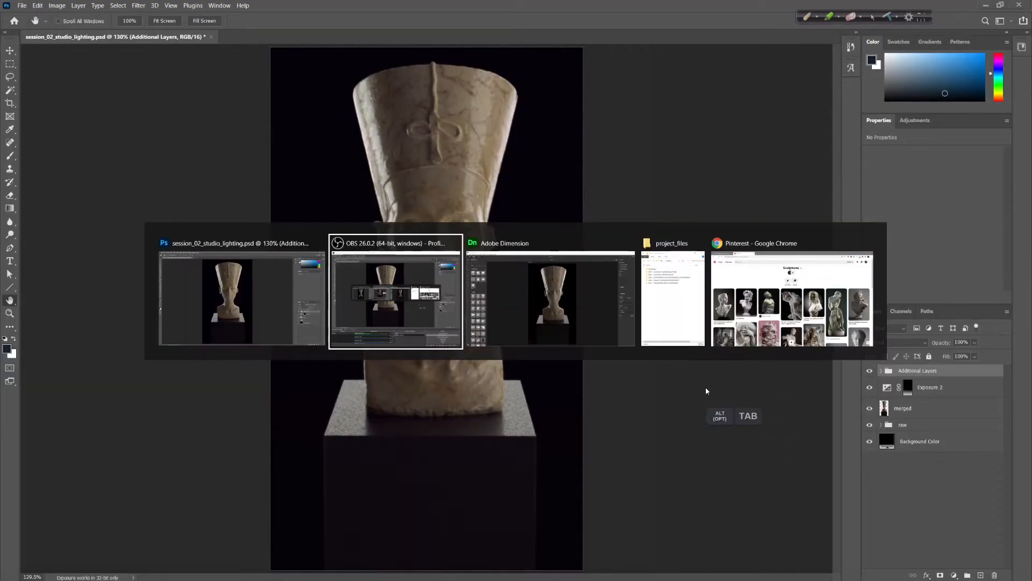
pyautogui.click(732, 296)
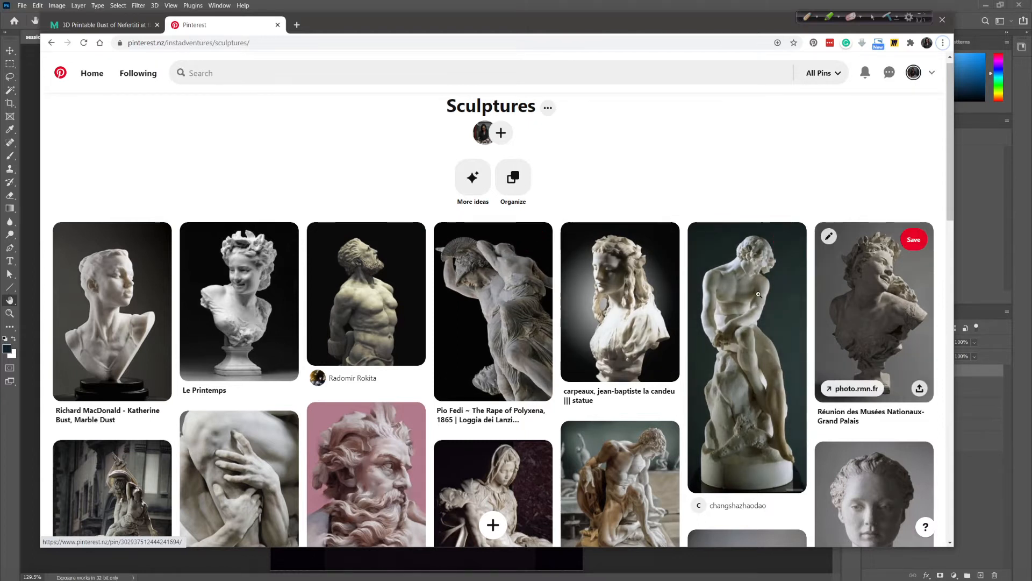
pyautogui.scroll(-5, 948, 207)
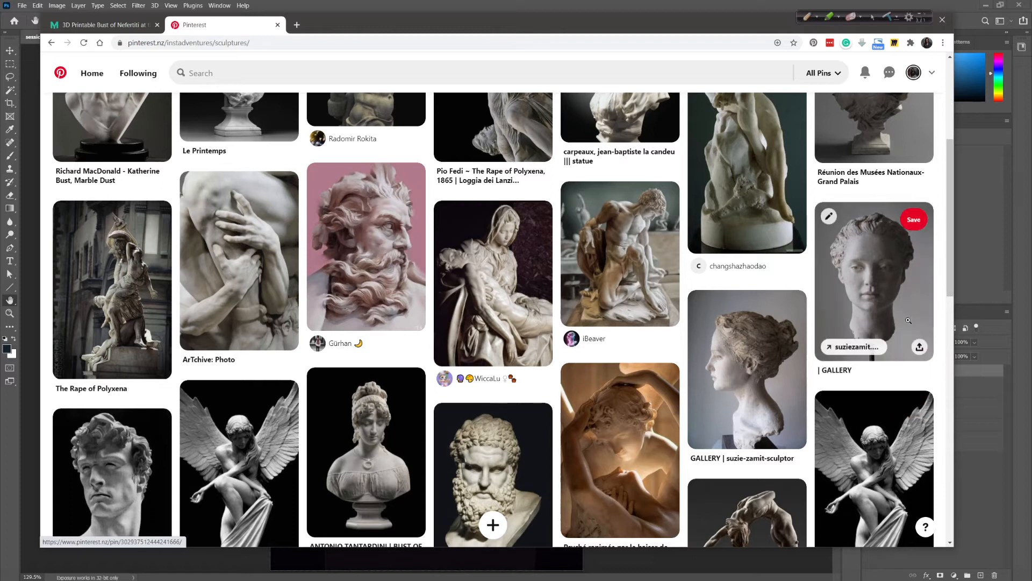
# Switch to the project_files folder and examine the DAY 2 - LIGHTING A EGYPTIAN BUST folder and its 3D_model subfolder
pyautogui.hotkey('alt', 'Tab')
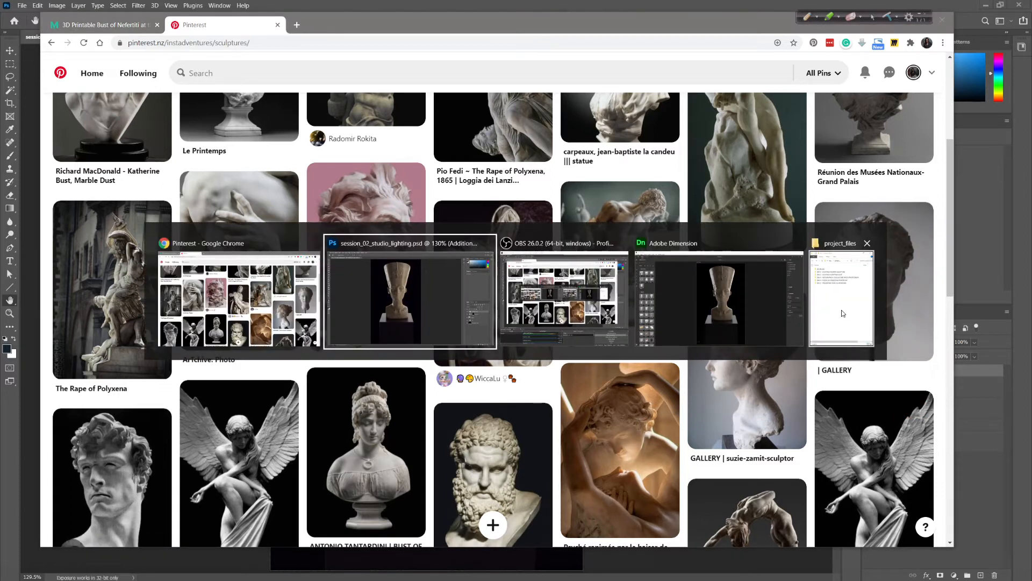
pyautogui.click(843, 314)
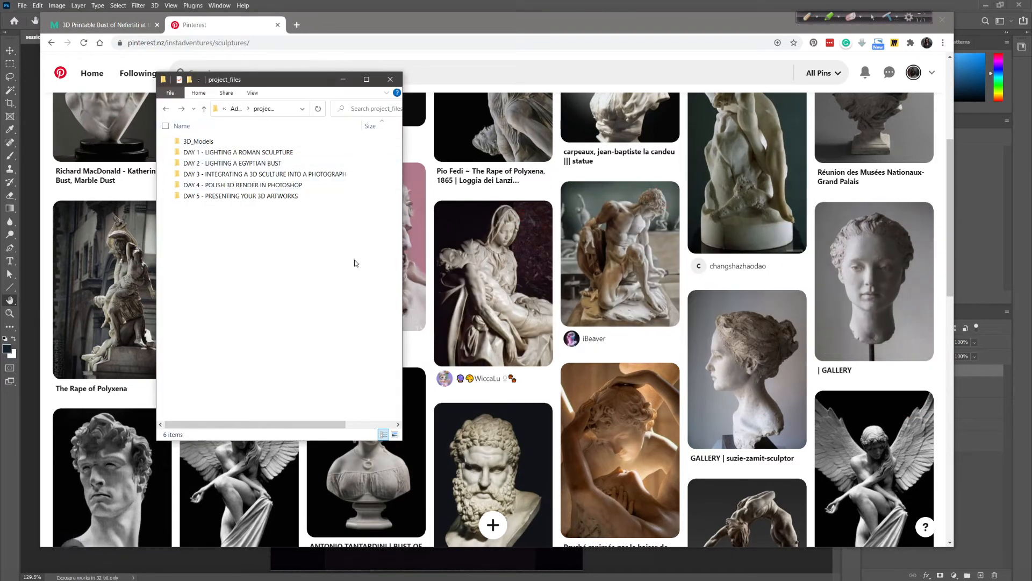
pyautogui.doubleClick(247, 162)
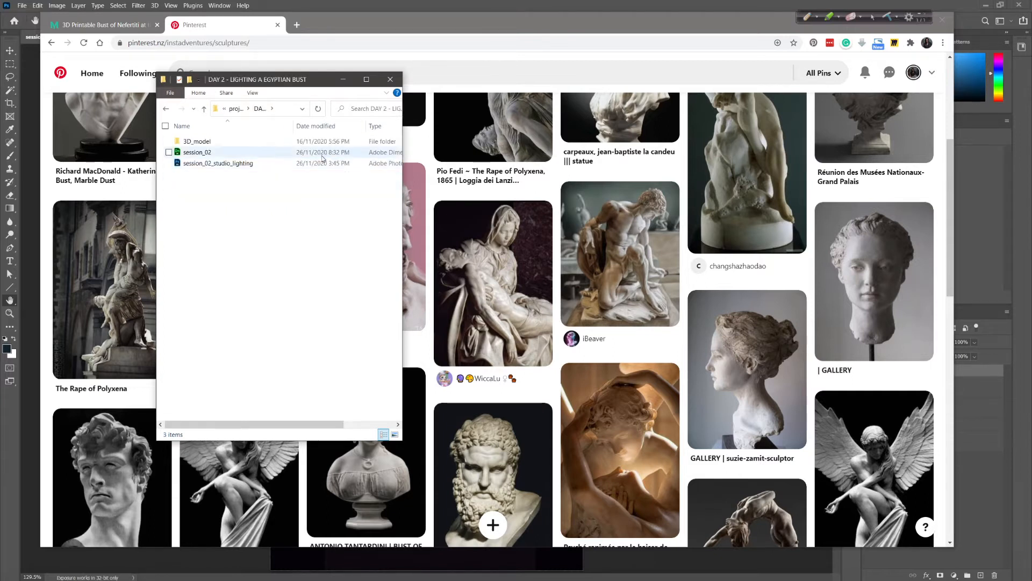
pyautogui.moveTo(402, 204); pyautogui.dragTo(478, 205)
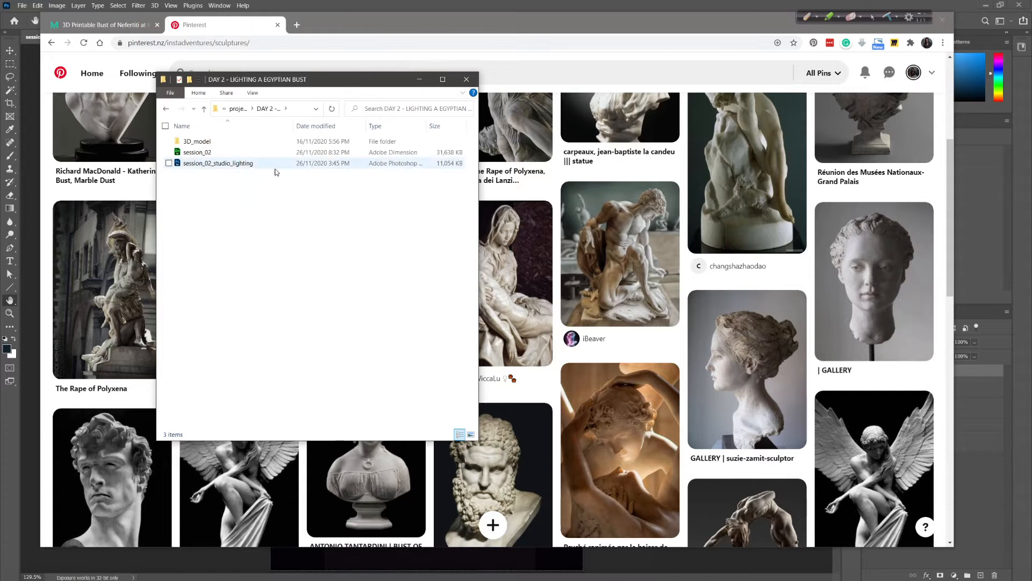
pyautogui.doubleClick(221, 142)
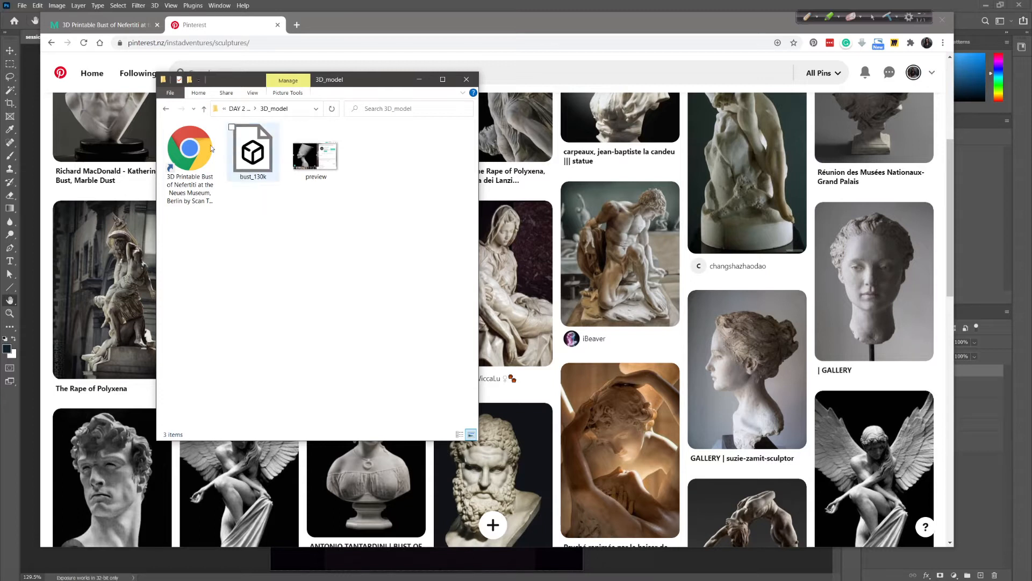
pyautogui.click(166, 109)
pyautogui.click(237, 167)
pyautogui.click(243, 153)
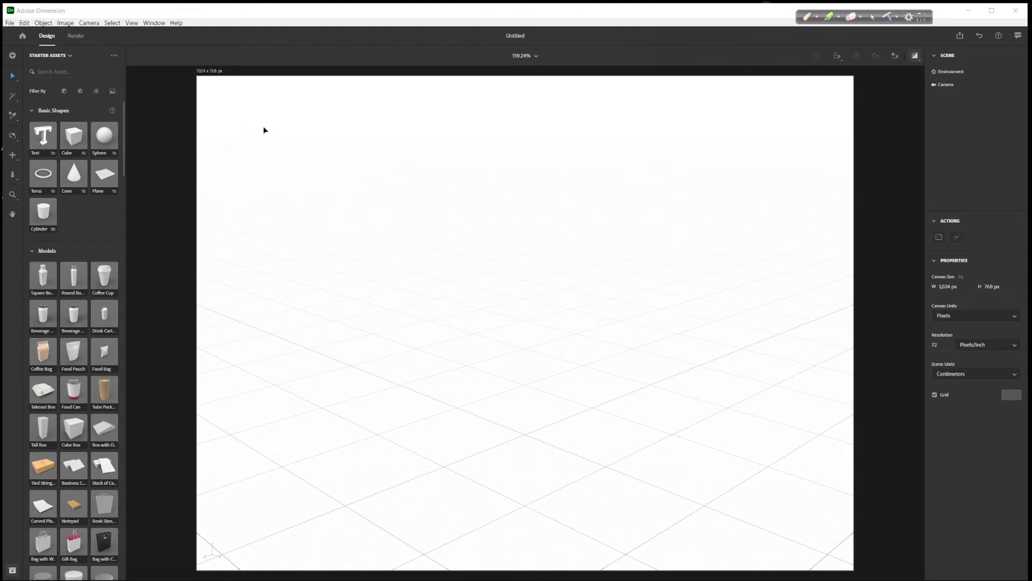
pyautogui.click(10, 23)
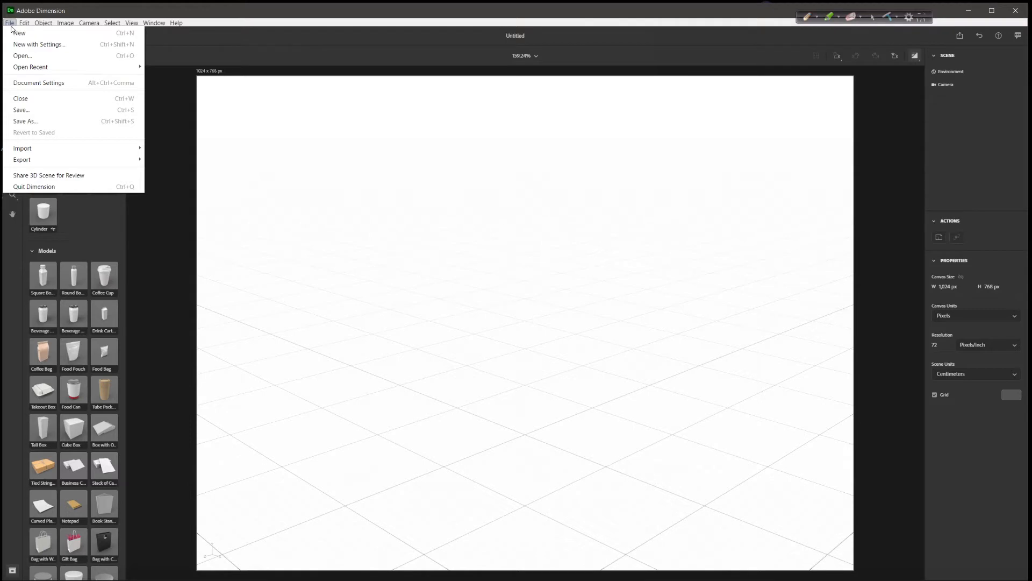
pyautogui.moveTo(52, 152)
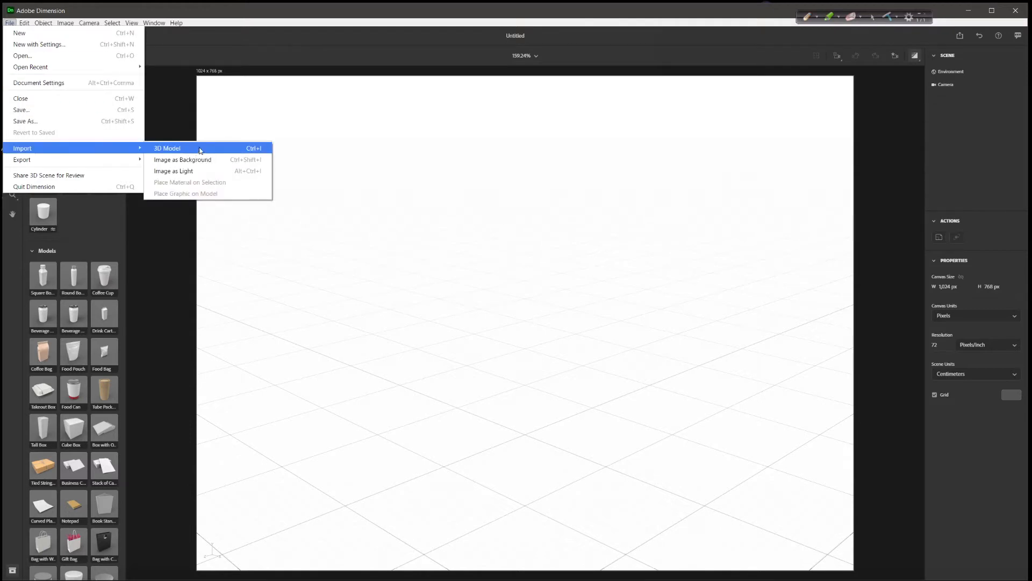
pyautogui.click(241, 48)
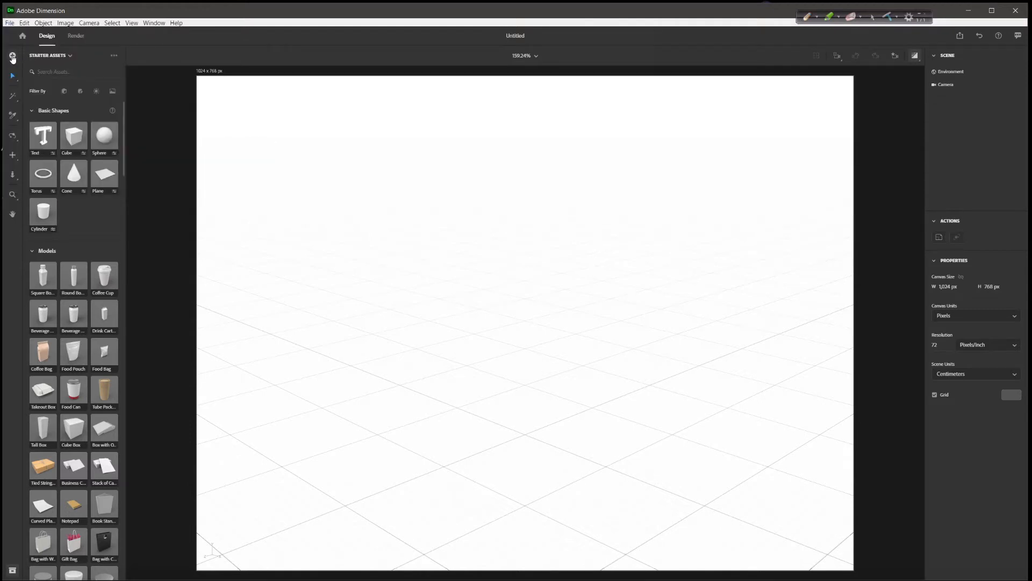
pyautogui.click(13, 57)
pyautogui.click(100, 118)
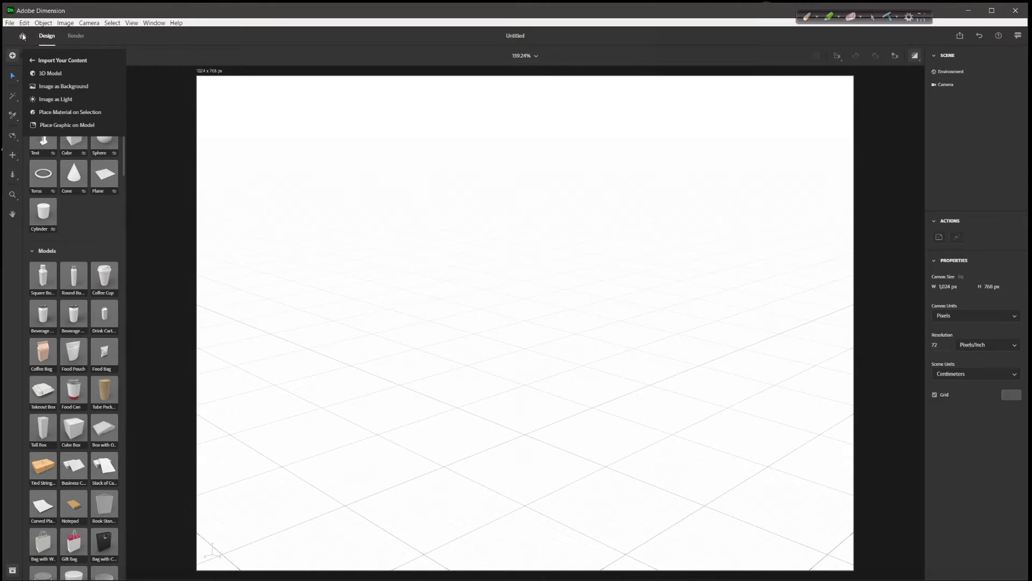
# Import the bust_130k 3D model from the 3D_model folder into the scene and turn off the render preview
pyautogui.click(9, 23)
pyautogui.moveTo(30, 148)
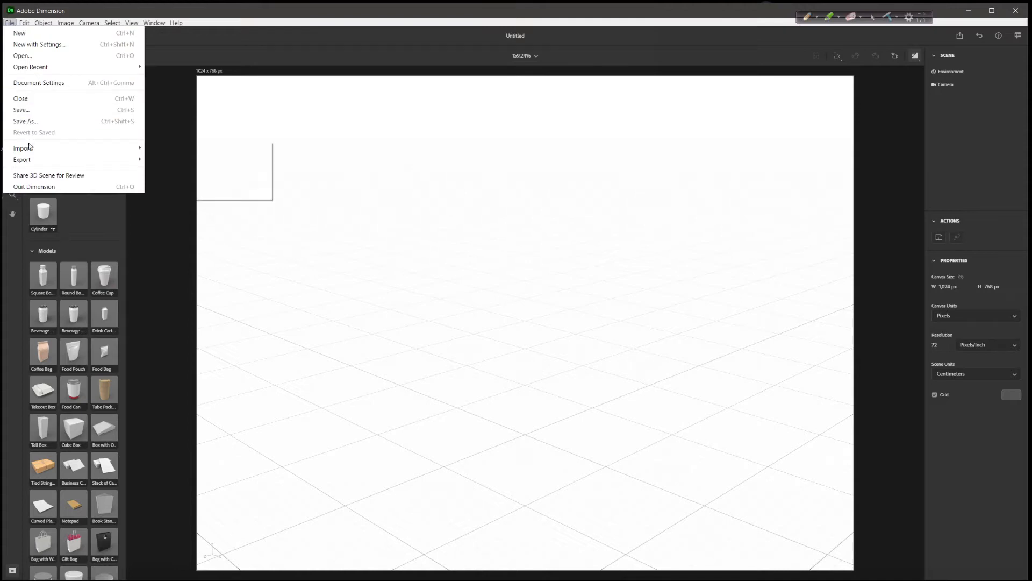
pyautogui.click(218, 149)
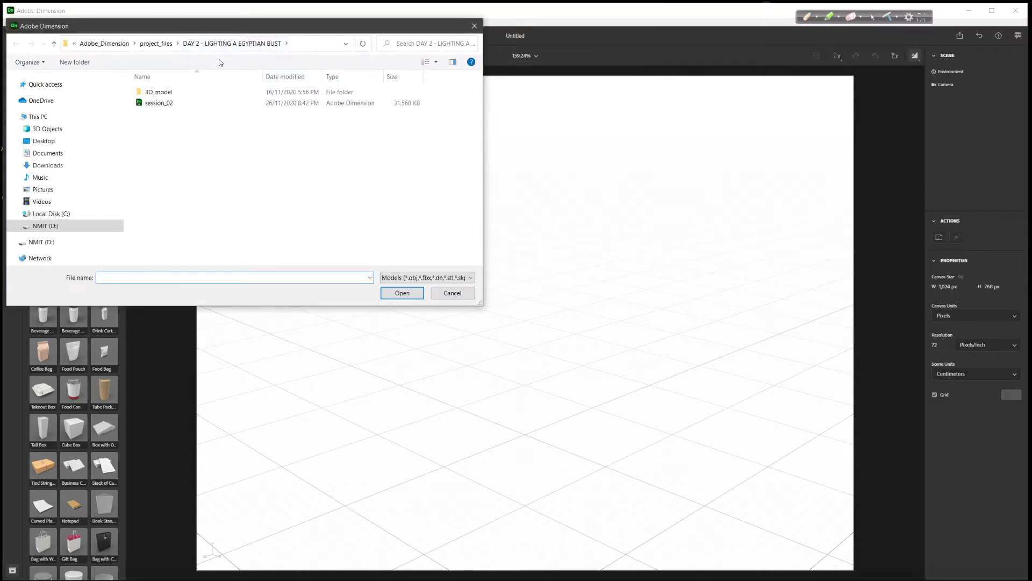
pyautogui.click(192, 93)
pyautogui.doubleClick(193, 92)
pyautogui.click(234, 118)
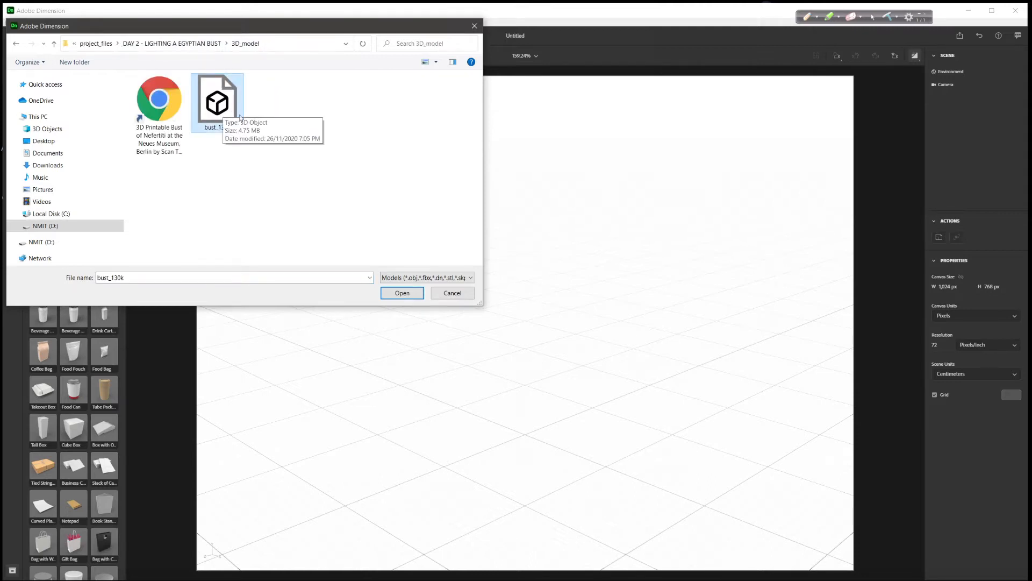
pyautogui.click(403, 294)
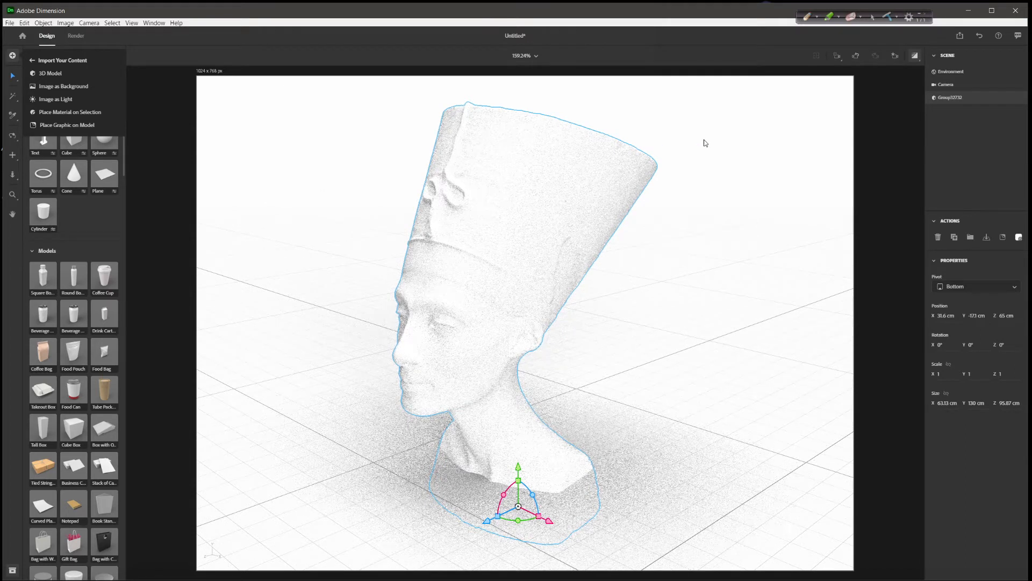
pyautogui.click(915, 56)
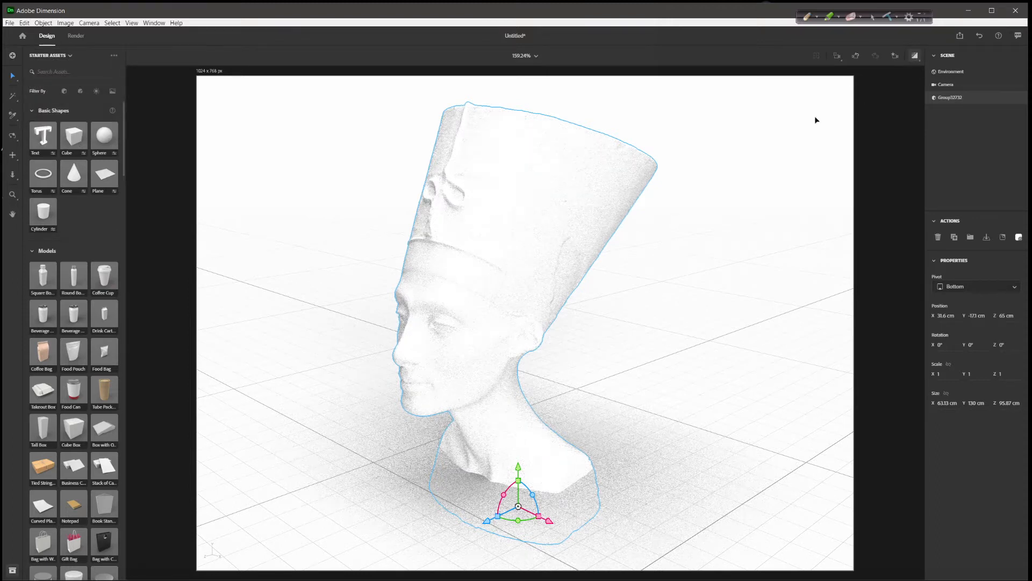
pyautogui.click(914, 58)
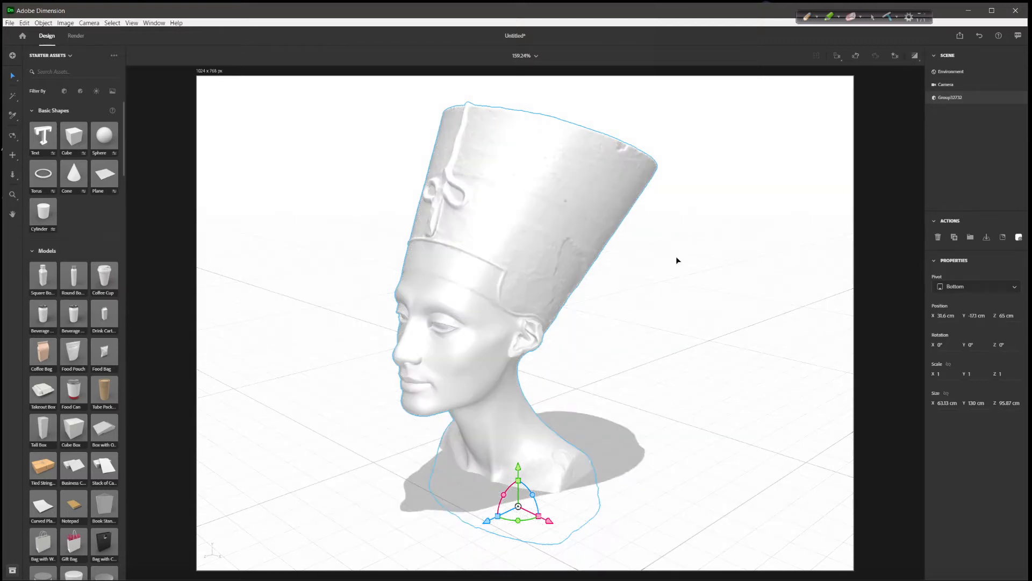
# Add a basic cube shape to the scene containing the bust
pyautogui.press('1')
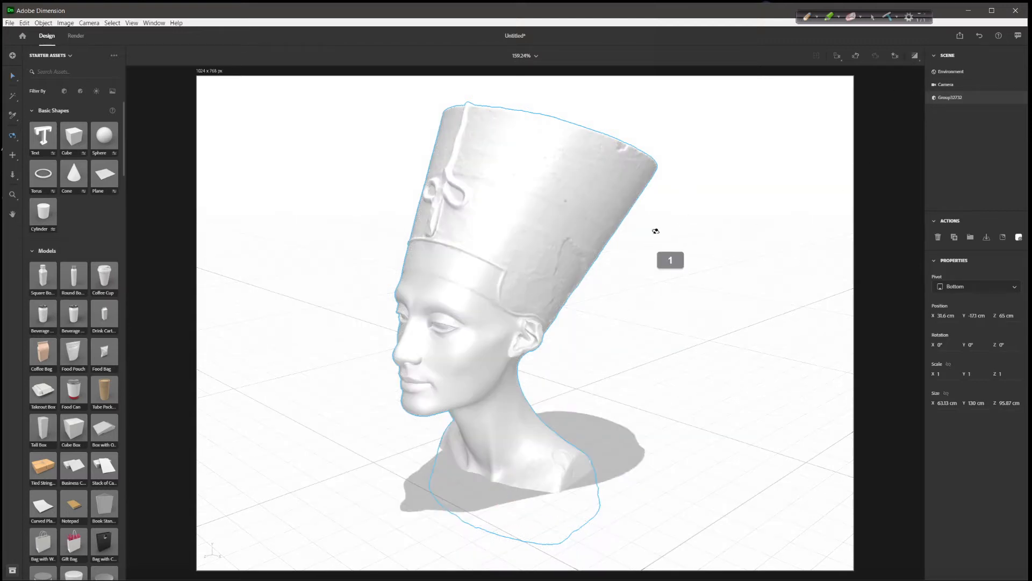
pyautogui.moveTo(648, 230); pyautogui.dragTo(689, 224)
pyautogui.press('2')
pyautogui.press('3')
pyautogui.moveTo(641, 292); pyautogui.dragTo(564, 347)
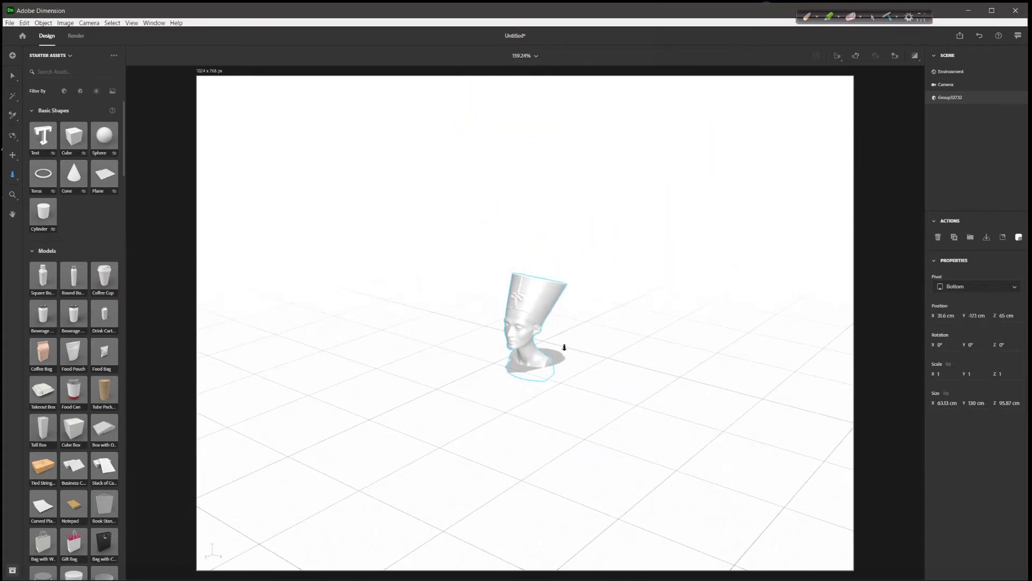
pyautogui.click(77, 142)
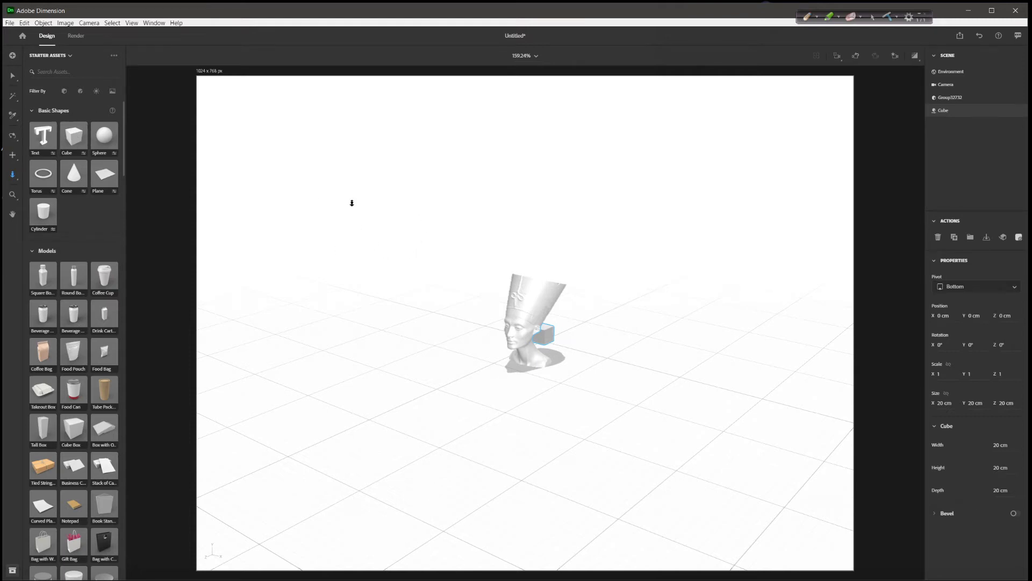
# Move the bust directly above the cube, to about X 31.6, Y 58.4 and Z 22.6 cm
pyautogui.press('1')
pyautogui.moveTo(409, 250); pyautogui.dragTo(319, 266)
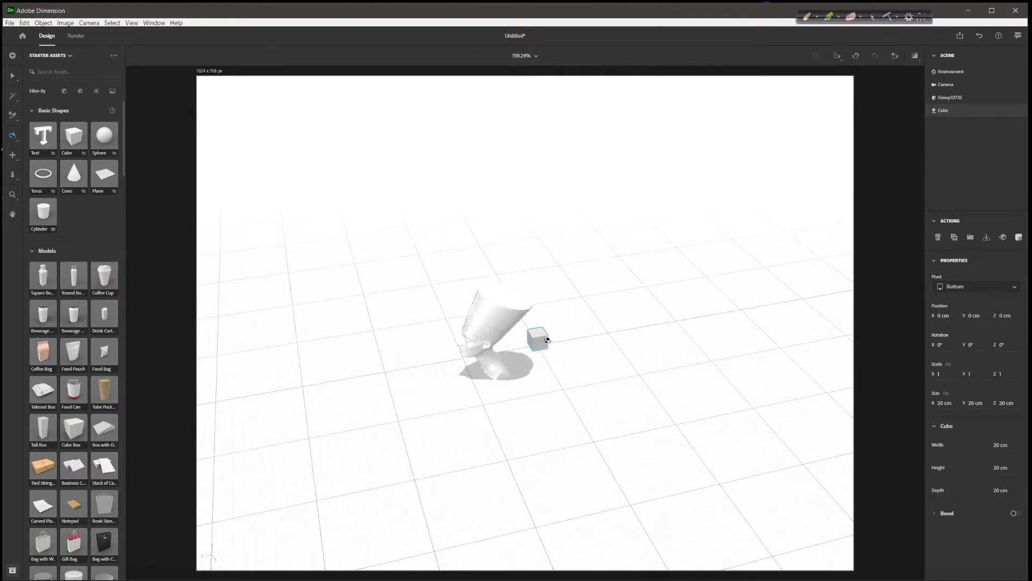
pyautogui.keyDown('alt'); pyautogui.moveTo(564, 336); pyautogui.dragTo(619, 279); pyautogui.keyUp('alt')
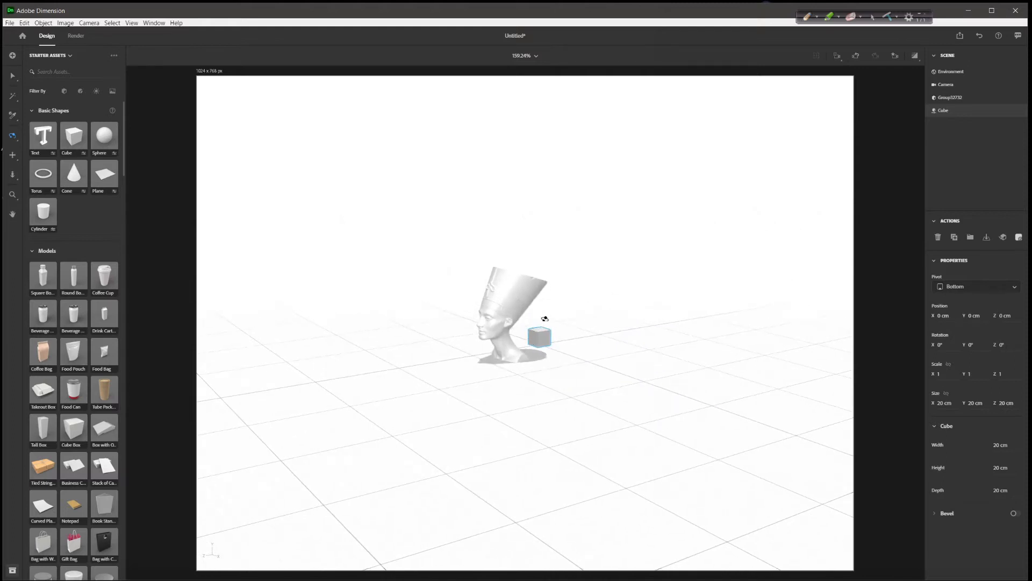
pyautogui.press('3')
pyautogui.moveTo(567, 381); pyautogui.dragTo(625, 406)
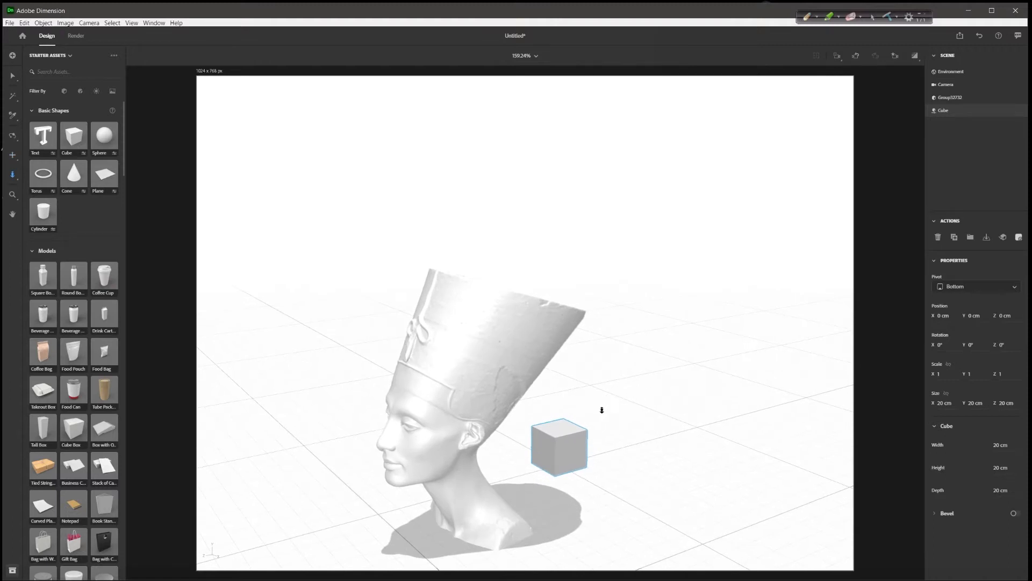
pyautogui.press('v')
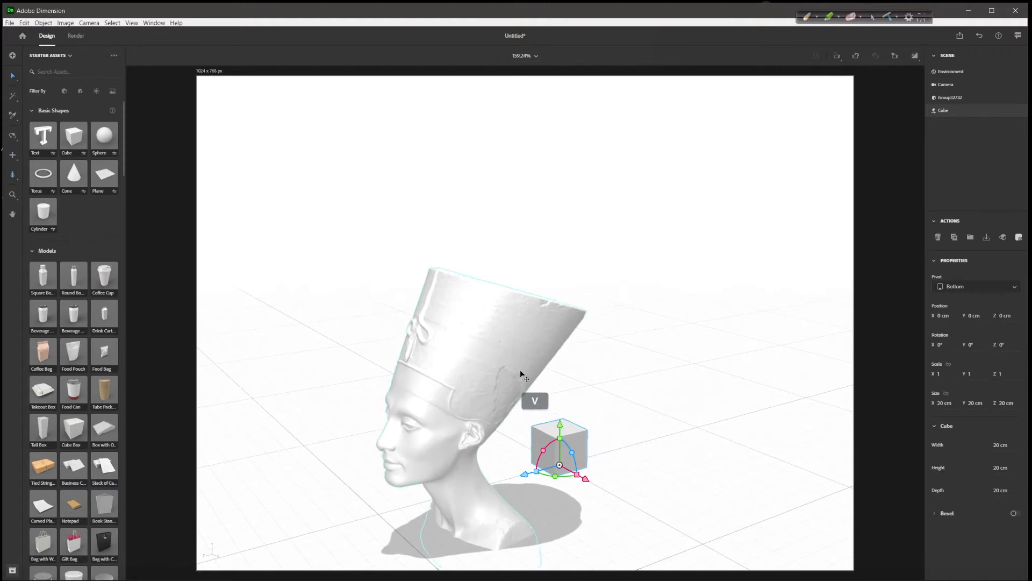
pyautogui.click(517, 371)
pyautogui.moveTo(483, 518); pyautogui.dragTo(547, 372)
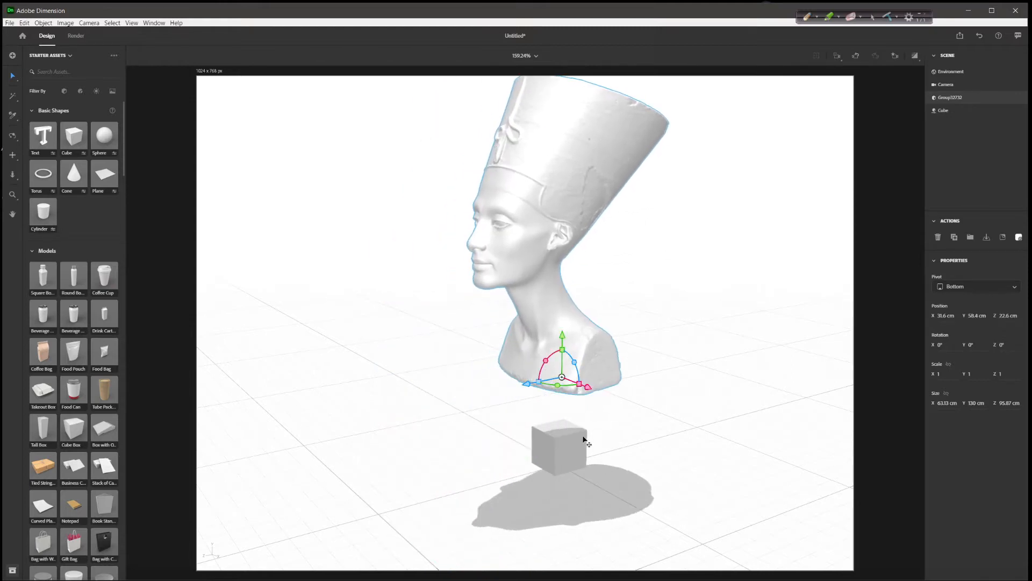
# Scale the cube into a pedestal under the bust, about 36.9 cm in X, 41.2 cm in Y and 38.6 cm in Z
pyautogui.click(565, 445)
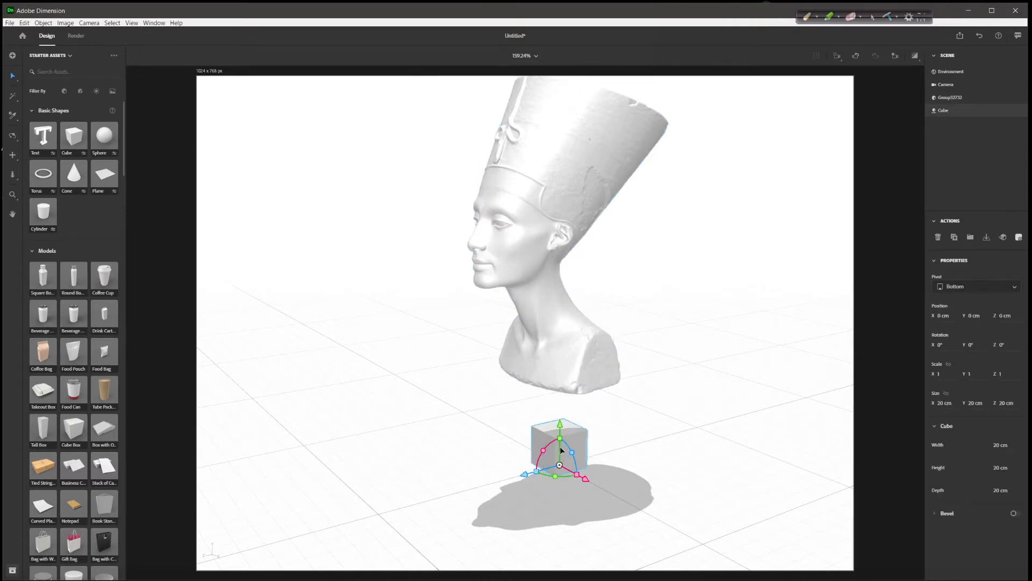
pyautogui.press('s')
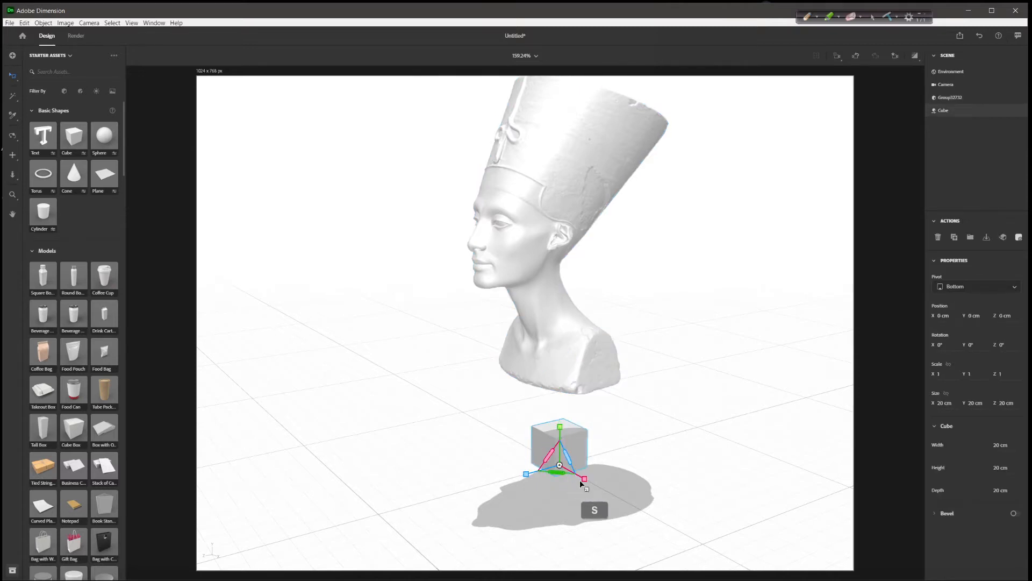
pyautogui.moveTo(591, 489); pyautogui.dragTo(608, 492)
pyautogui.moveTo(526, 475); pyautogui.dragTo(487, 490)
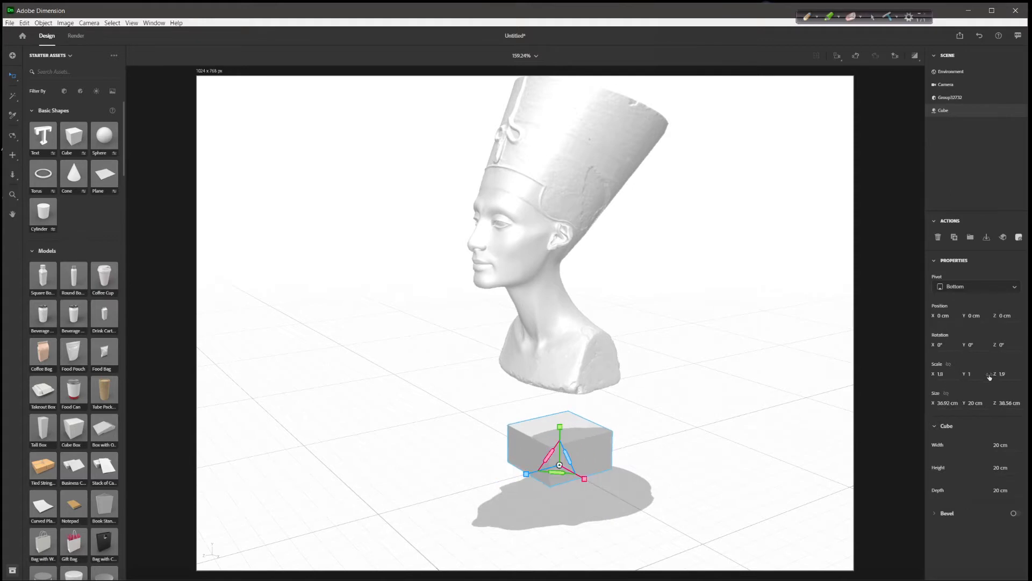
pyautogui.moveTo(560, 428); pyautogui.dragTo(560, 392)
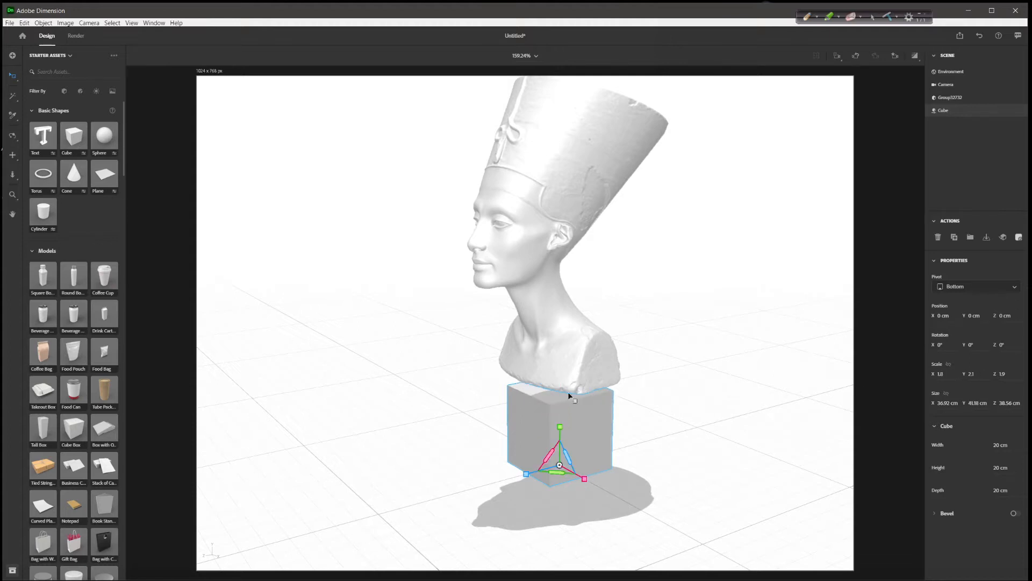
# Constrain the cube's scale proportions and set its X scale to 2
pyautogui.click(949, 364)
pyautogui.moveTo(940, 374); pyautogui.dragTo(941, 375)
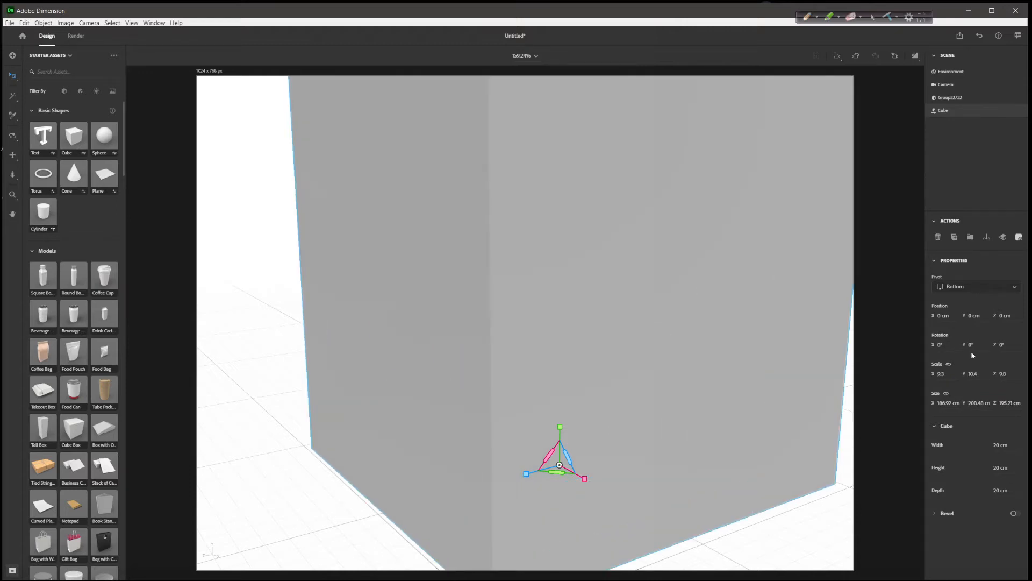
pyautogui.click(945, 377)
pyautogui.press('Delete')
pyautogui.write('2')
pyautogui.press('Return')
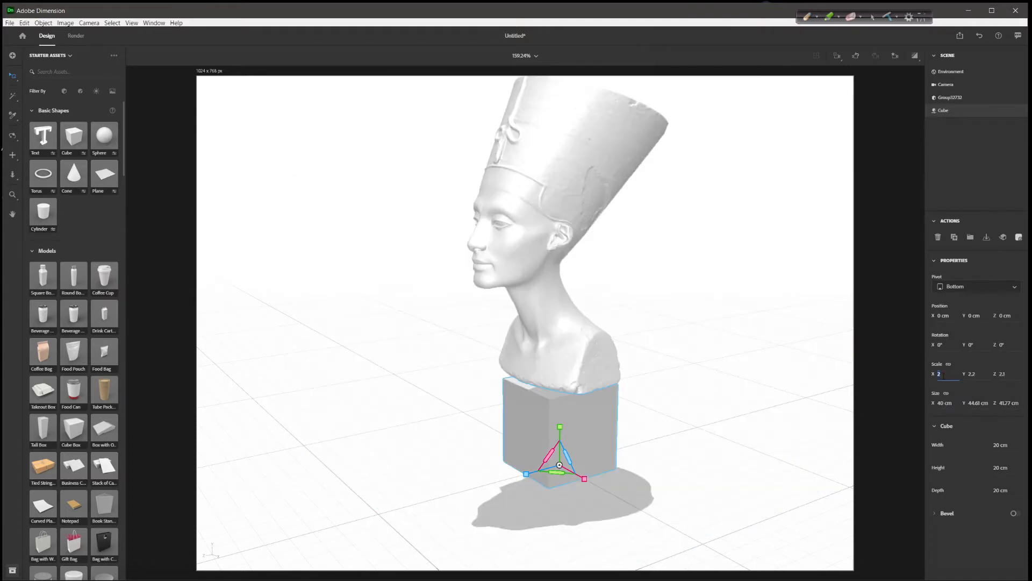
# Set the cube's X scale to 3 with proportions constrained and raise the bust to about Y 72.6 cm
pyautogui.write('3')
pyautogui.press('Return')
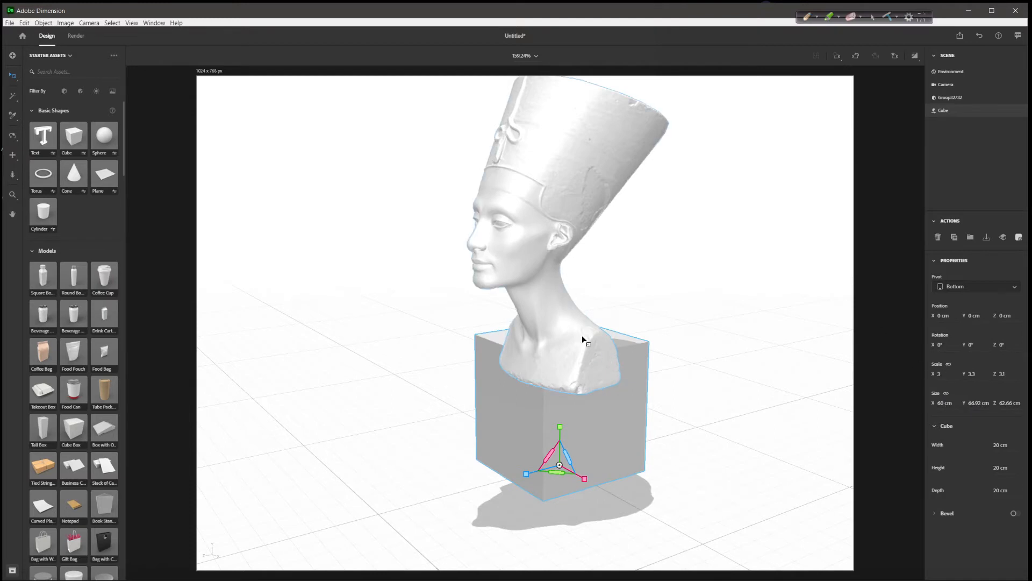
pyautogui.press('v')
pyautogui.click(540, 321)
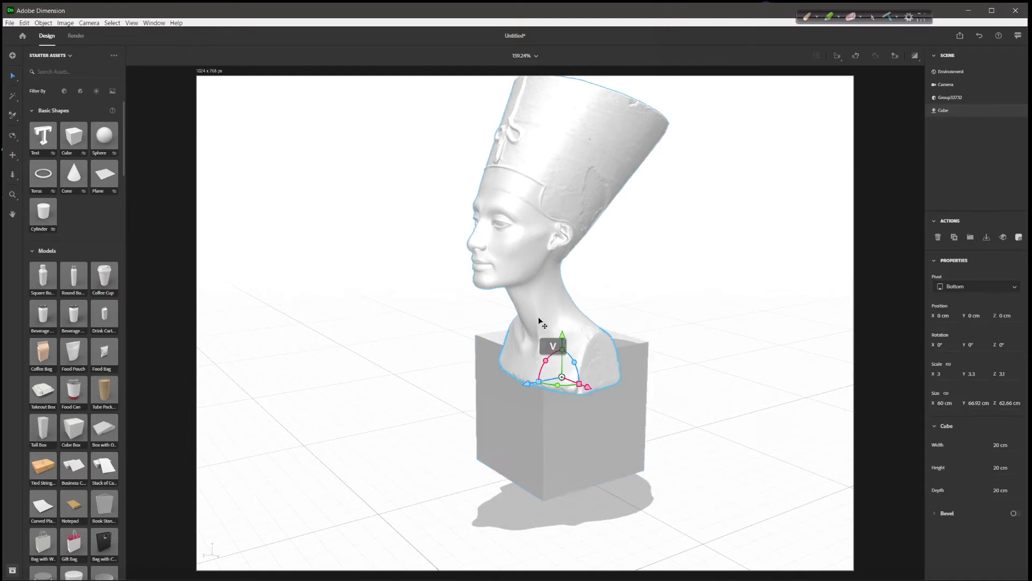
pyautogui.moveTo(563, 334); pyautogui.dragTo(567, 308)
pyautogui.press('1')
pyautogui.moveTo(637, 357); pyautogui.dragTo(630, 321)
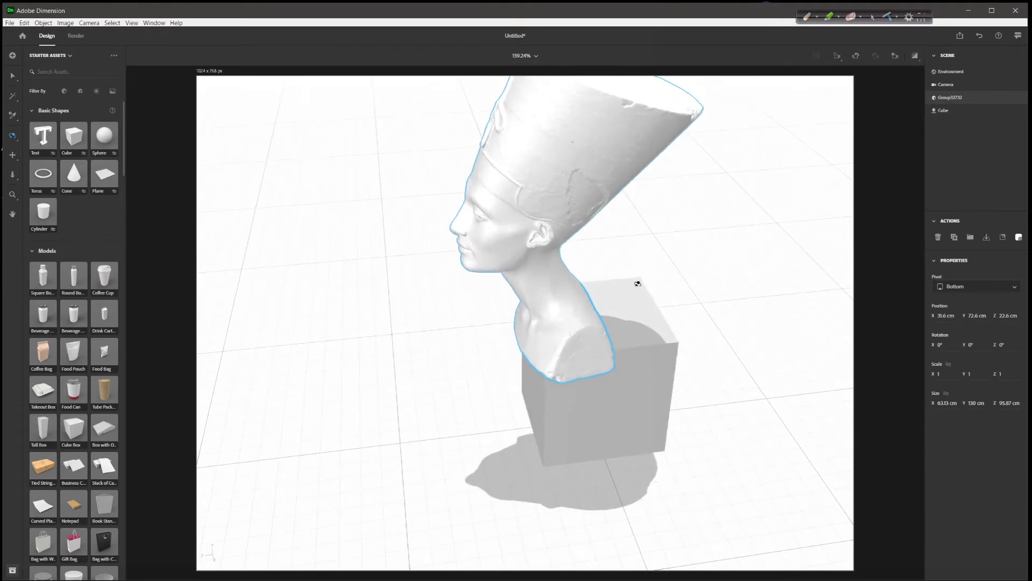
# Switch the camera to the Top view and select the cube
pyautogui.click(88, 23)
pyautogui.moveTo(166, 160)
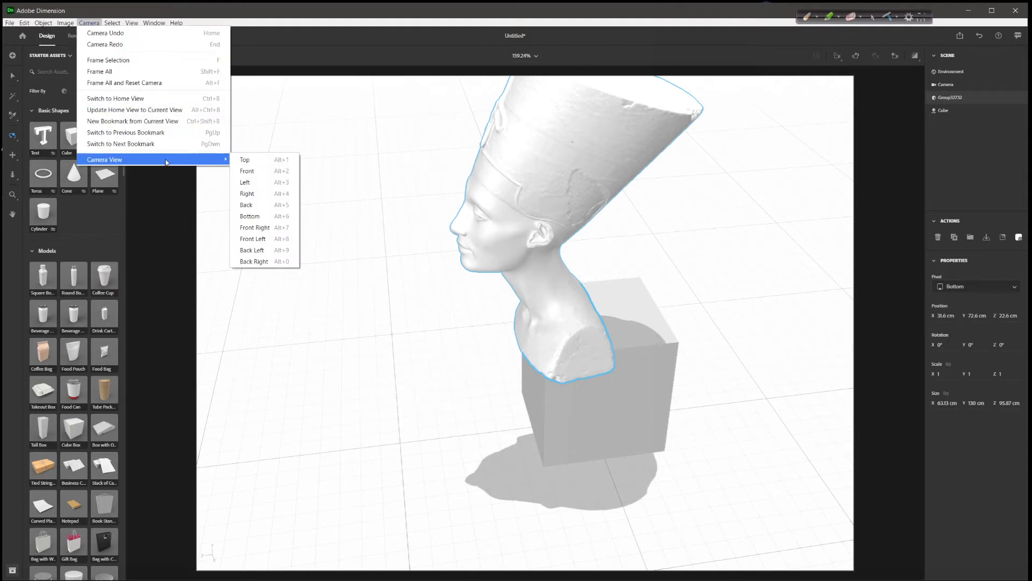
pyautogui.click(252, 160)
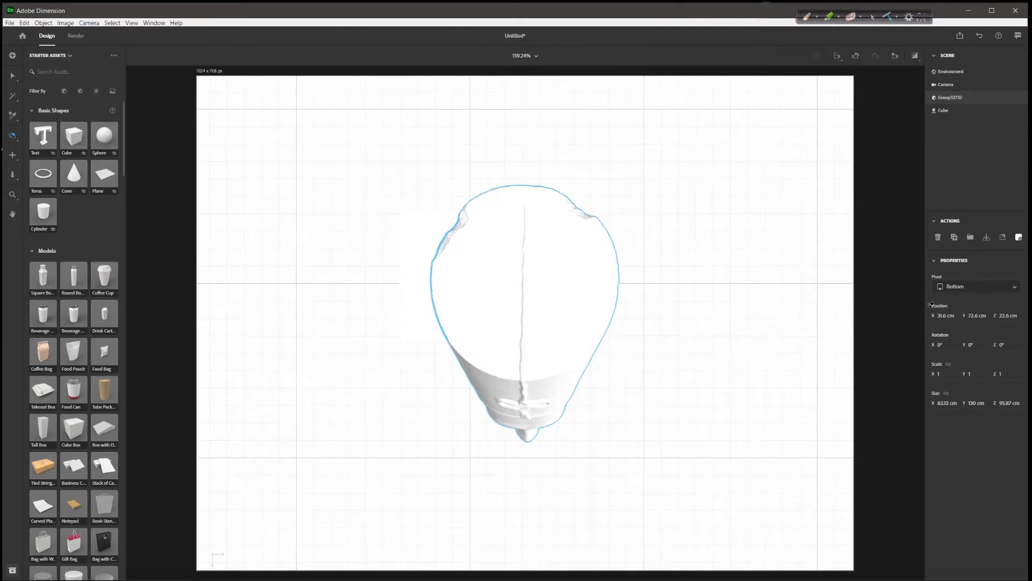
pyautogui.click(948, 112)
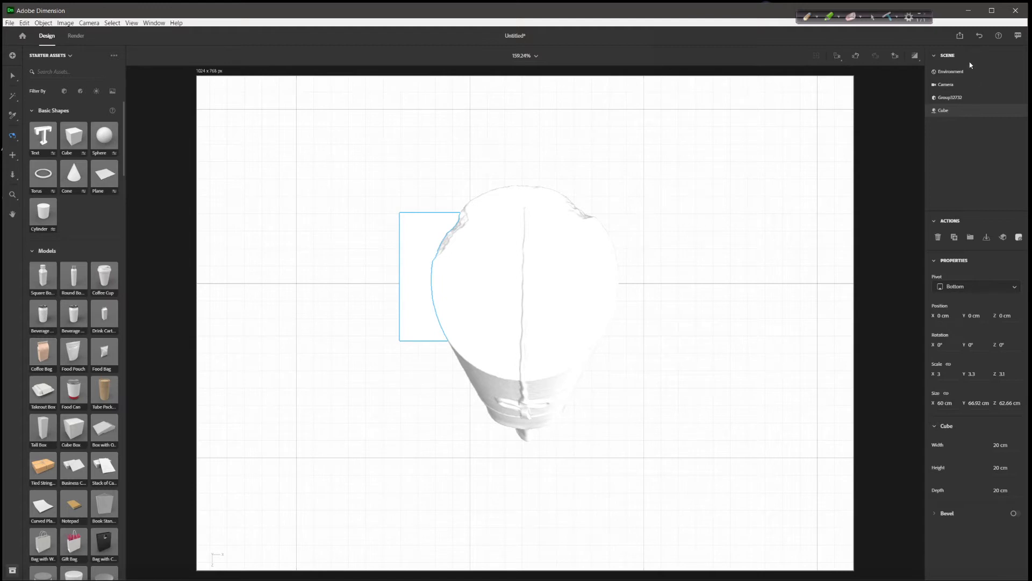
# Change the environment's background color to black
pyautogui.click(952, 72)
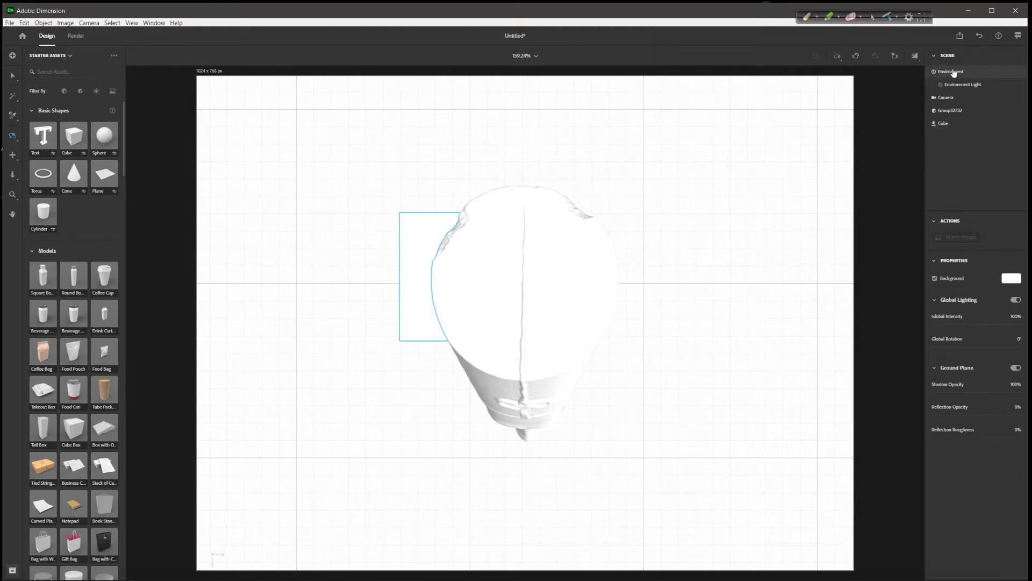
pyautogui.click(1012, 280)
pyautogui.moveTo(897, 301); pyautogui.dragTo(891, 318)
pyautogui.click(772, 265)
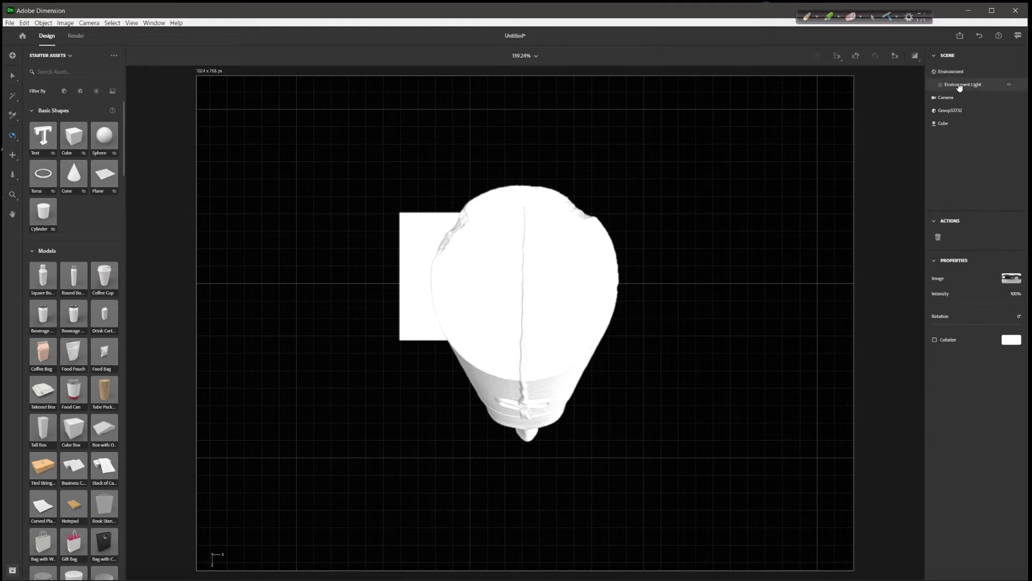
# Move the cube along the X axis to about 25.8 cm so it sits under the bust
pyautogui.click(951, 124)
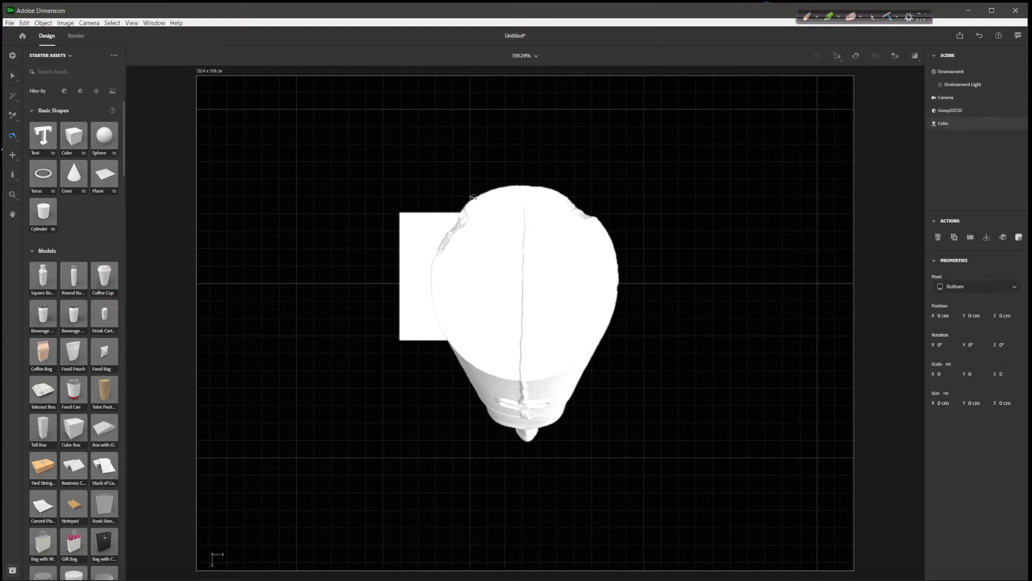
pyautogui.press('v')
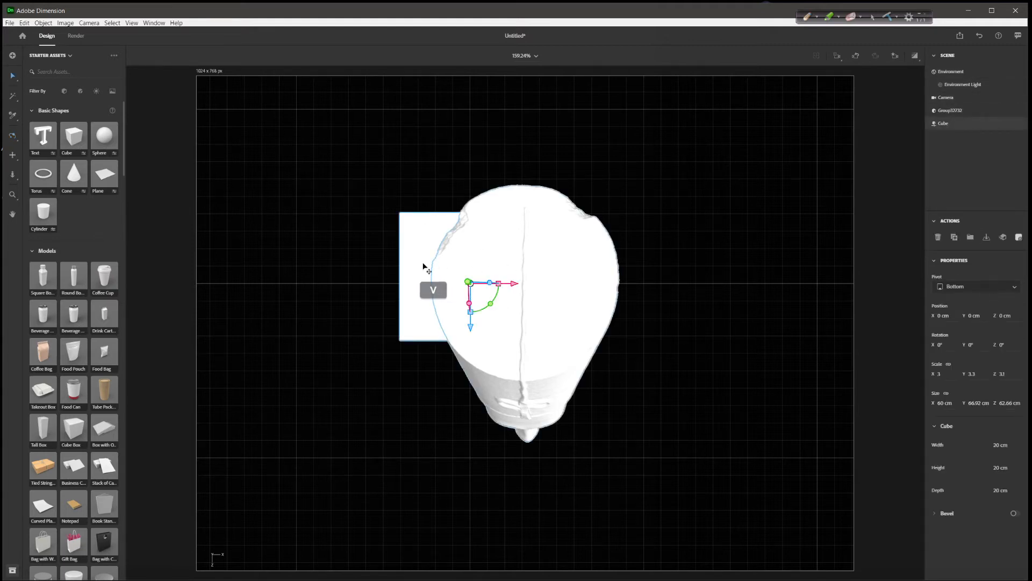
pyautogui.moveTo(534, 289); pyautogui.dragTo(558, 290)
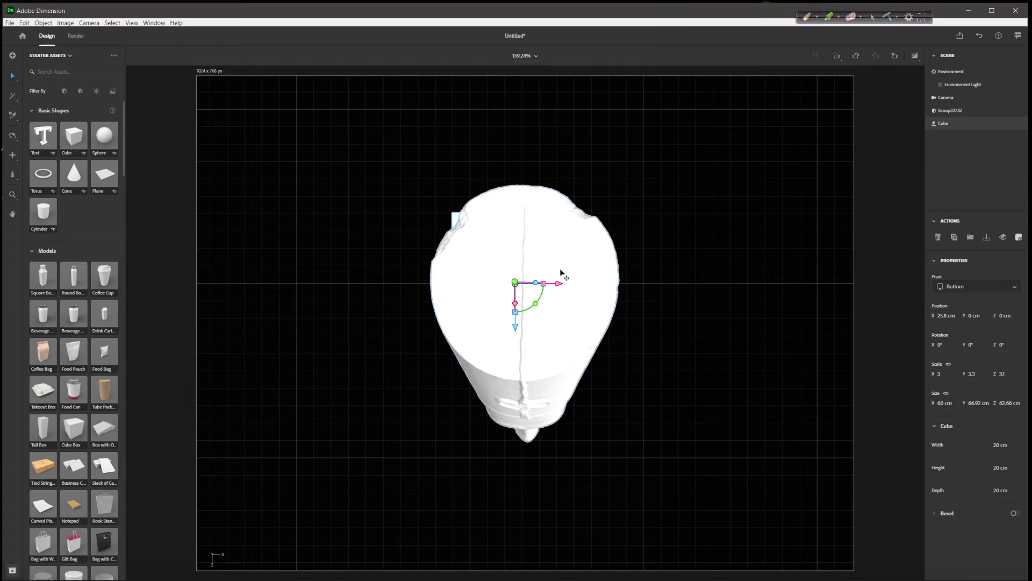
# Move the bust down and along Z onto the cube, to about Y 65.8 cm and Z -3.2 cm
pyautogui.press('1')
pyautogui.moveTo(451, 252); pyautogui.dragTo(380, 163)
pyautogui.moveTo(434, 331); pyautogui.dragTo(498, 180)
pyautogui.press('v')
pyautogui.click(504, 215)
pyautogui.click(492, 241)
pyautogui.moveTo(501, 242); pyautogui.dragTo(549, 241)
pyautogui.press('1')
pyautogui.moveTo(466, 239)
pyautogui.mouseDown()
pyautogui.moveTo(479, 289)
pyautogui.moveTo(535, 281)
pyautogui.moveTo(468, 198)
pyautogui.moveTo(457, 227)
pyautogui.mouseUp()
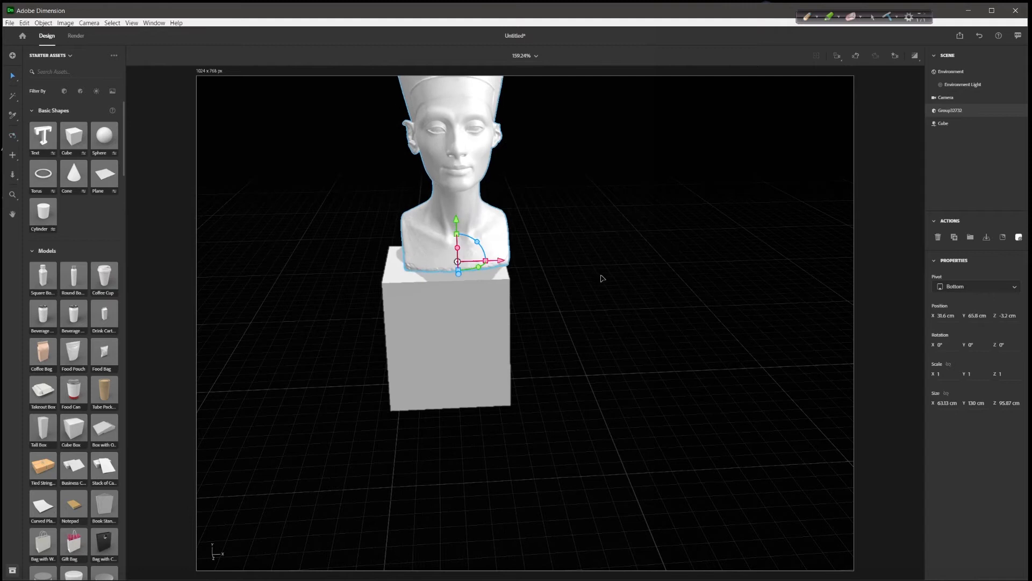
# Center the cube beneath the bust at about X 30.3 cm and Z -3.2 cm
pyautogui.moveTo(523, 301); pyautogui.dragTo(480, 325, button='right')
pyautogui.click(480, 326)
pyautogui.moveTo(503, 347); pyautogui.dragTo(513, 349)
pyautogui.moveTo(504, 311); pyautogui.dragTo(376, 269, button='right')
pyautogui.moveTo(483, 320); pyautogui.dragTo(490, 319)
pyautogui.moveTo(523, 291); pyautogui.dragTo(672, 224, button='right')
pyautogui.moveTo(592, 237); pyautogui.dragTo(592, 277, button='right')
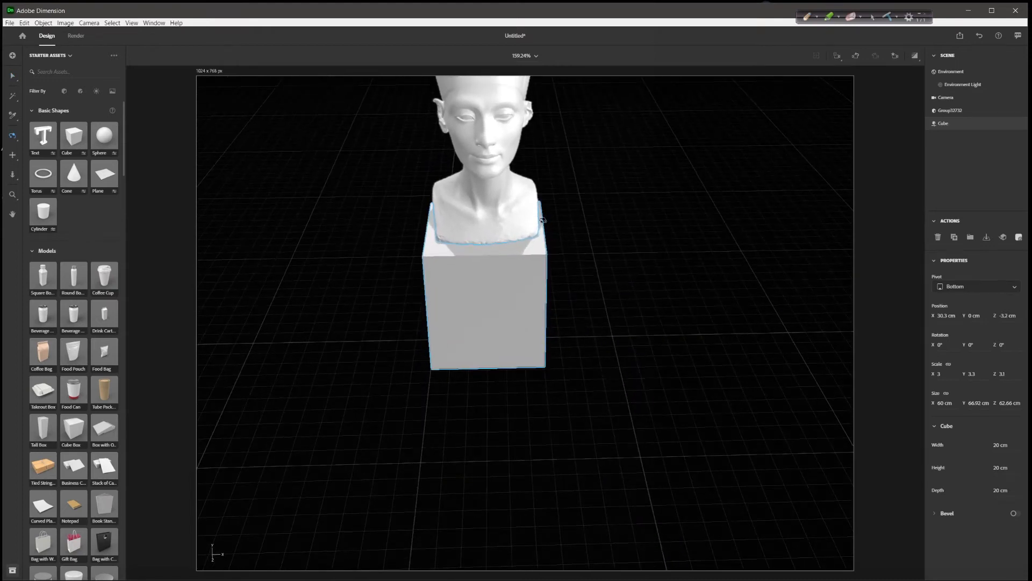
# Widen the cube with unconstrained scaling to about 65.9 cm in X and move it to about Z -0.9 cm
pyautogui.press('v')
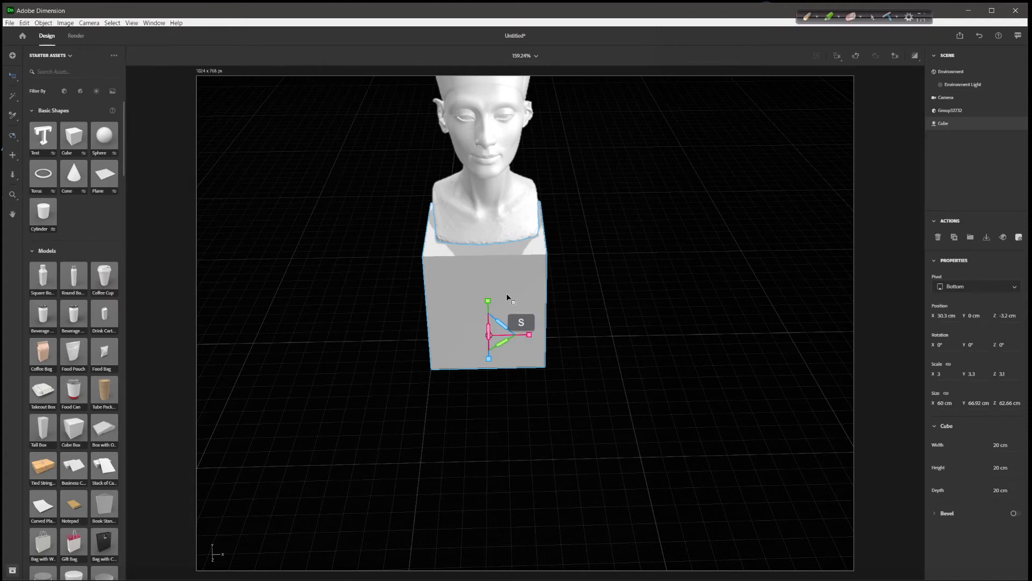
pyautogui.moveTo(530, 337); pyautogui.dragTo(539, 331)
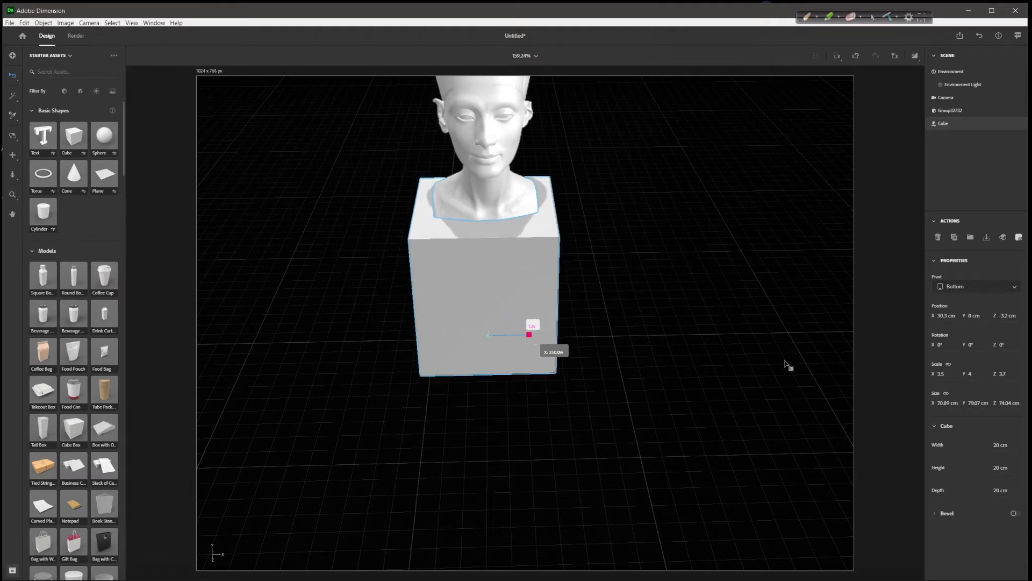
pyautogui.hotkey('ctrl', 'z')
pyautogui.click(949, 365)
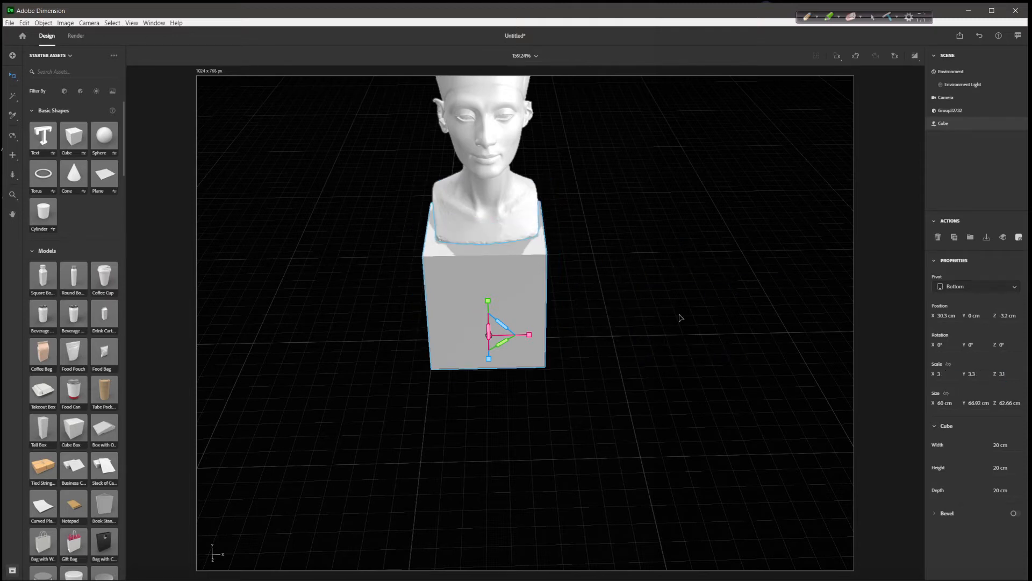
pyautogui.moveTo(531, 337); pyautogui.dragTo(531, 343)
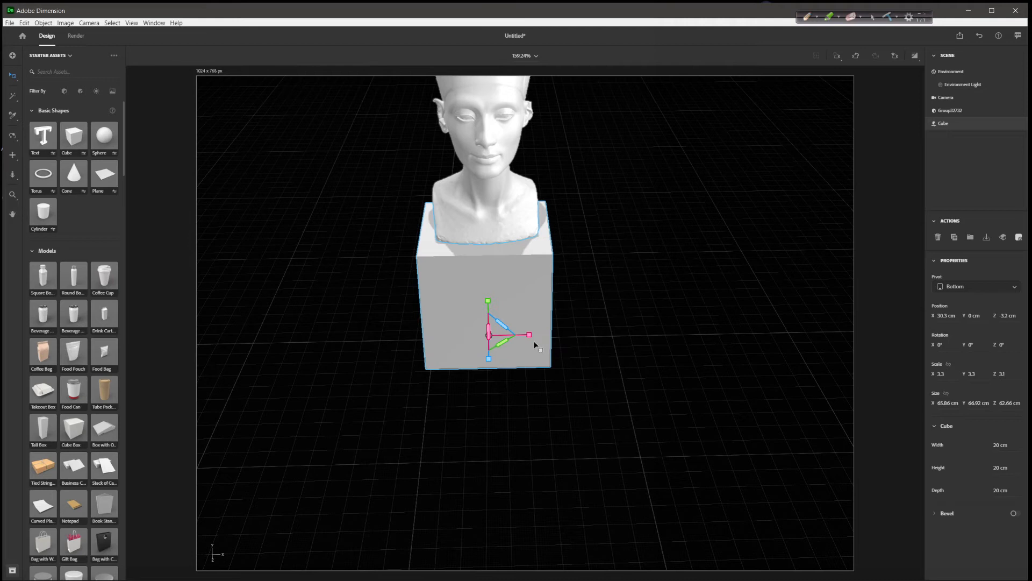
pyautogui.moveTo(528, 335); pyautogui.dragTo(530, 336)
pyautogui.moveTo(618, 304); pyautogui.dragTo(352, 329, button='right')
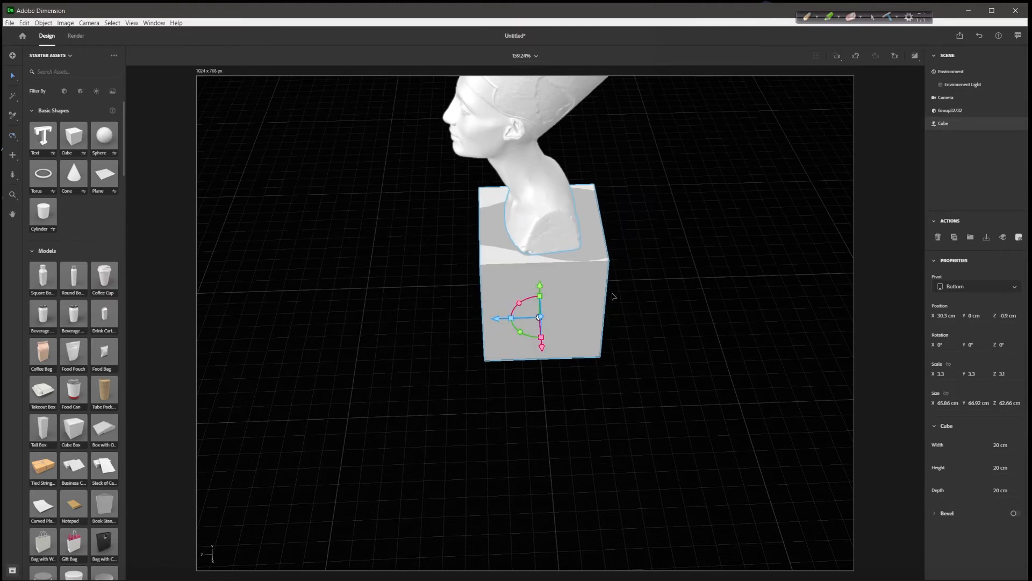
pyautogui.moveTo(616, 297); pyautogui.dragTo(733, 194, button='right')
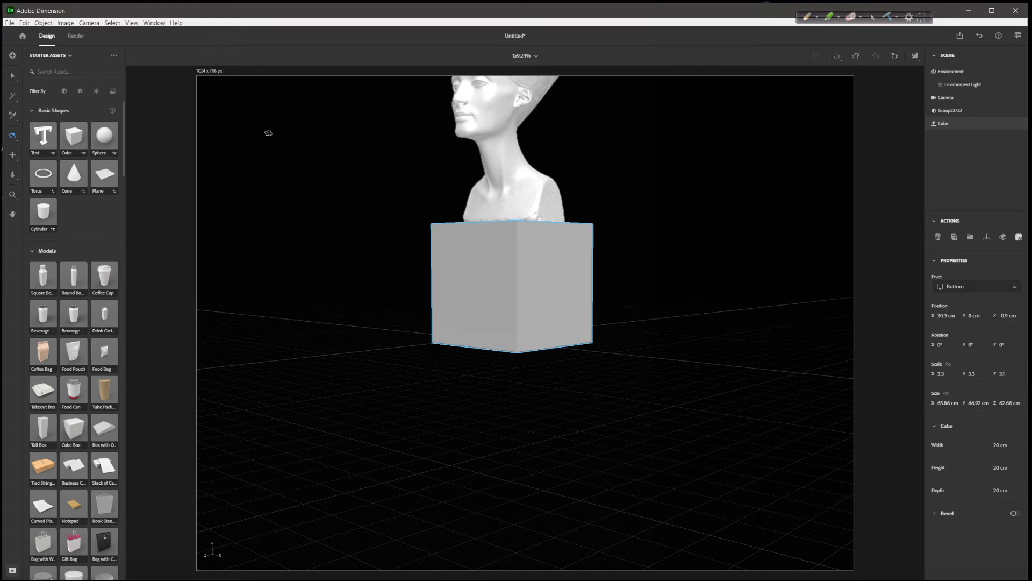
# Set the canvas size to 600 px wide by 1,000 px high and fit the canvas in the view
pyautogui.press('v')
pyautogui.click(213, 74)
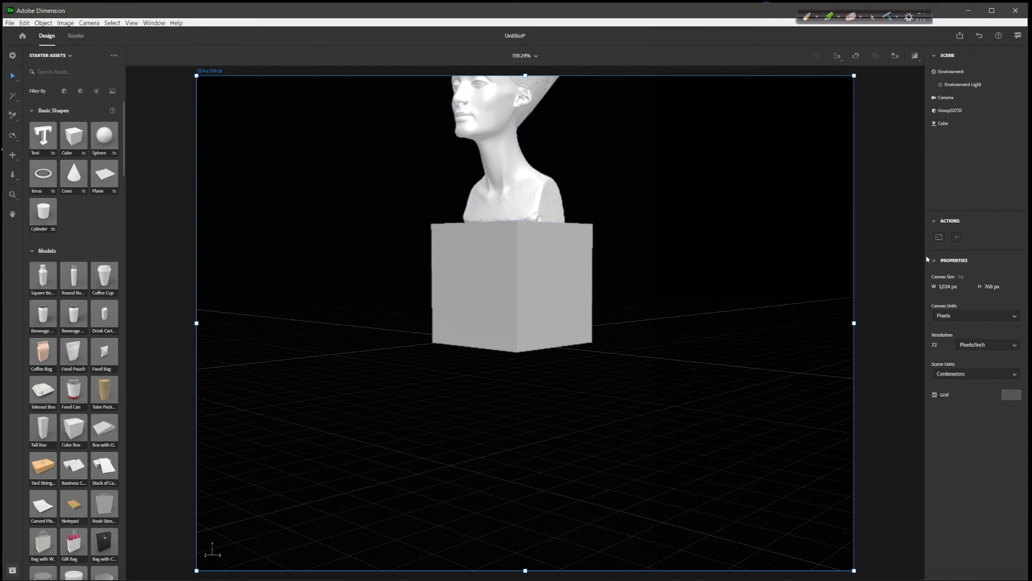
pyautogui.click(953, 287)
pyautogui.write('600')
pyautogui.press('Return')
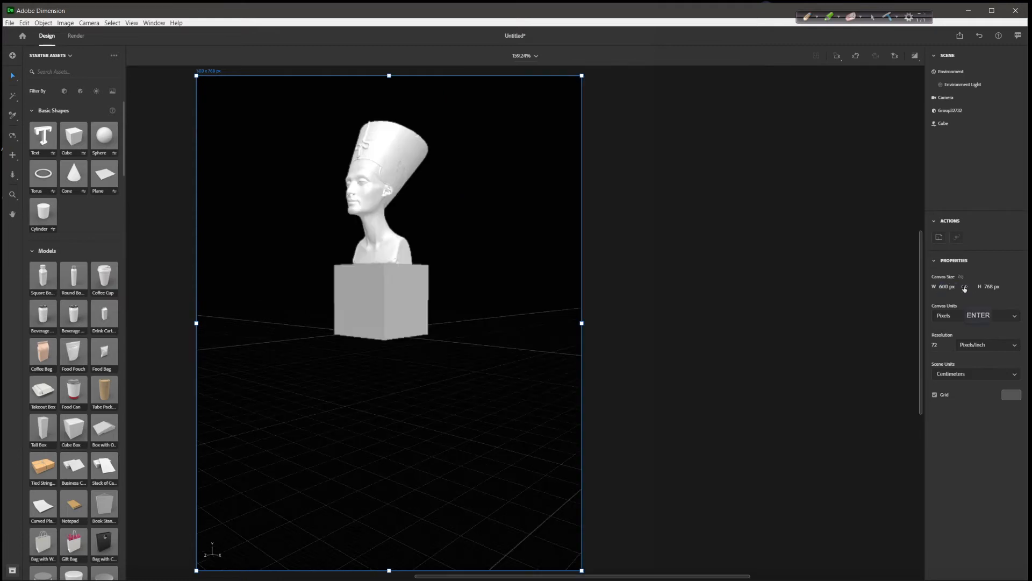
pyautogui.click(991, 287)
pyautogui.write('1,000')
pyautogui.press('Return')
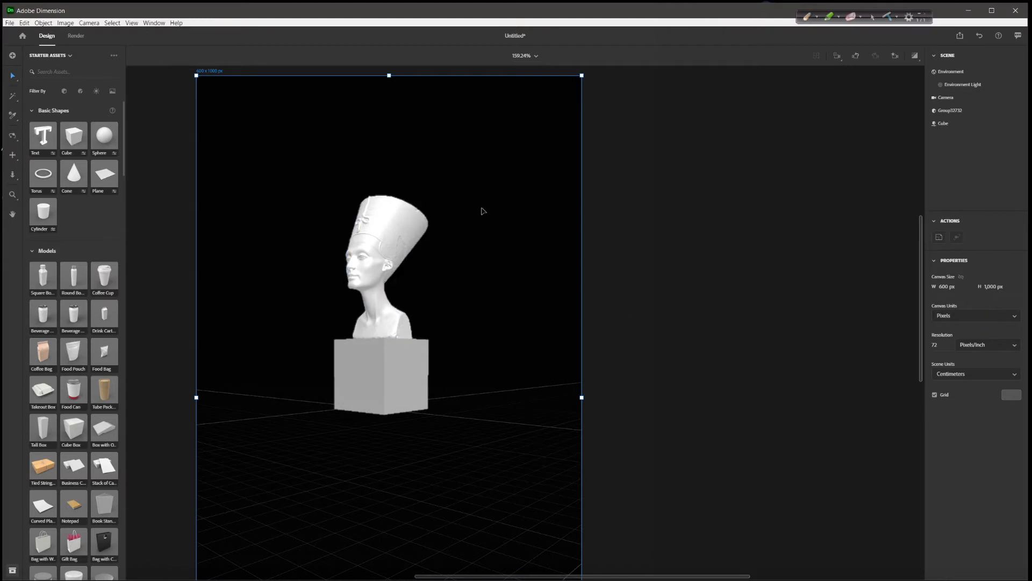
pyautogui.click(536, 59)
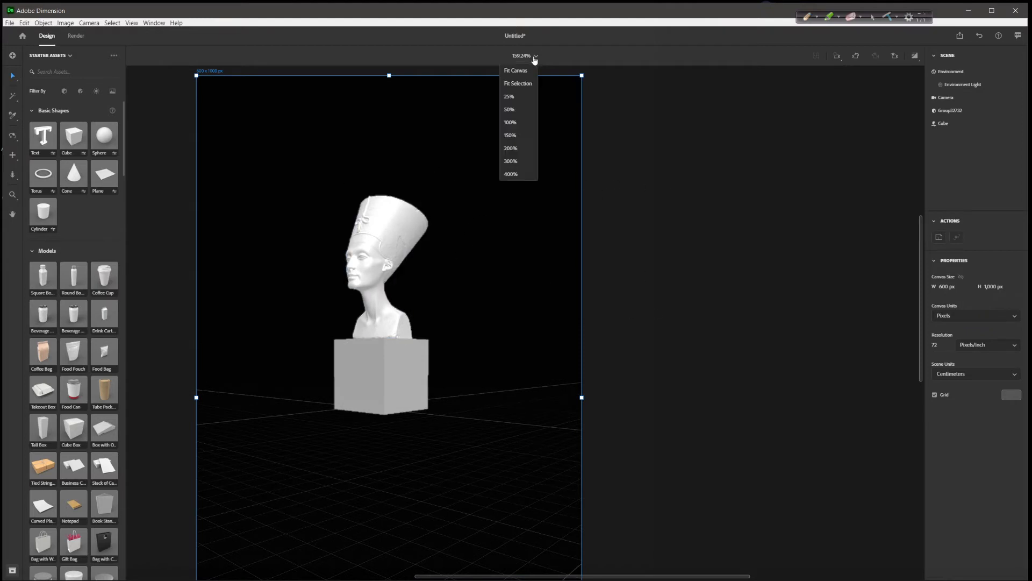
pyautogui.click(520, 72)
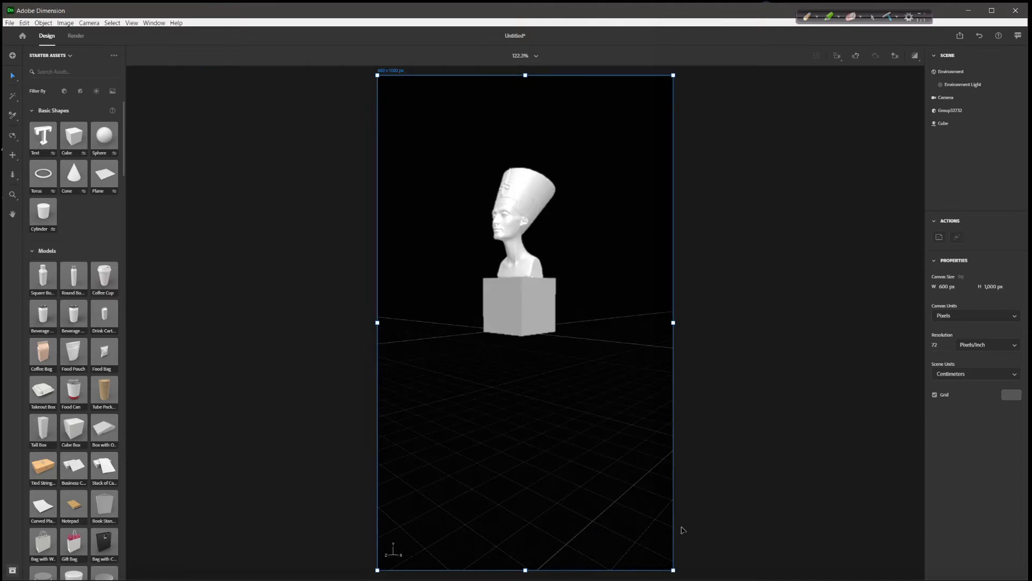
# Set the canvas resolution to 300 pixels/inch
pyautogui.click(789, 361)
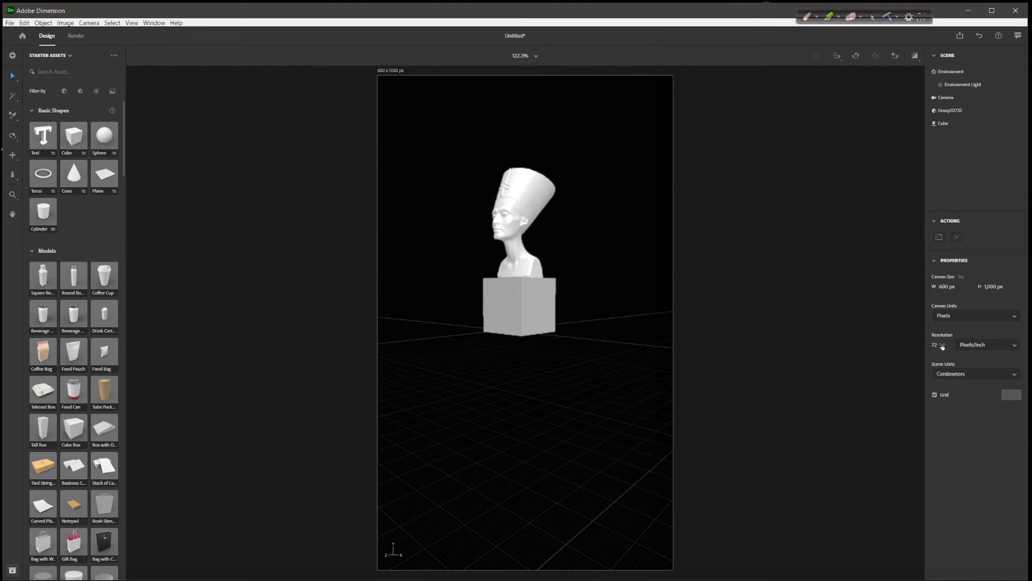
pyautogui.write('30')
pyautogui.press('Return')
# Orbit, pan and dolly the camera to a close front view of the bust and its pedestal
pyautogui.press('1')
pyautogui.moveTo(475, 283); pyautogui.dragTo(563, 319)
pyautogui.press('3')
pyautogui.moveTo(563, 318); pyautogui.dragTo(601, 237)
pyautogui.press('2')
pyautogui.press('3')
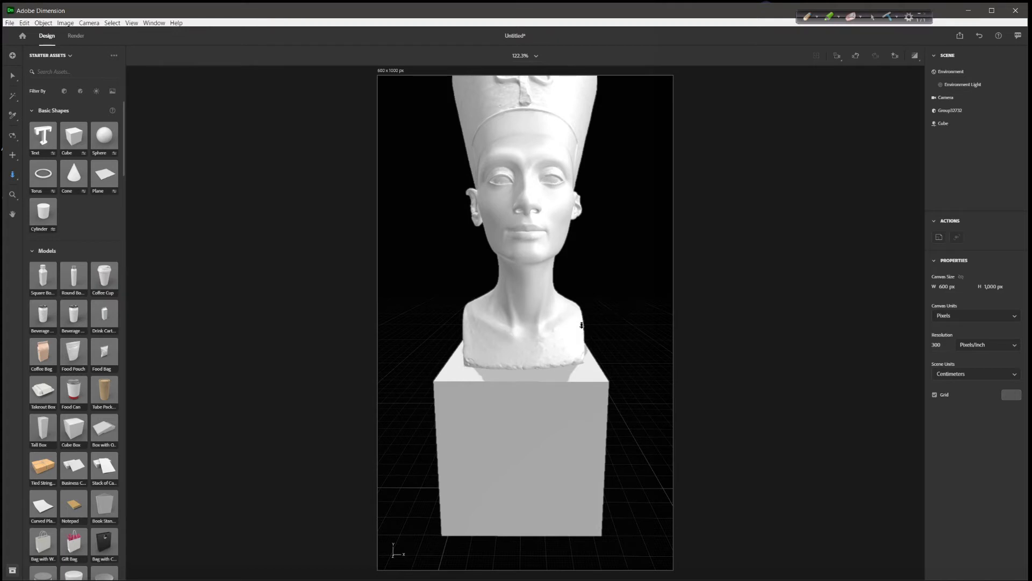
# Set the camera's field of view to 10°
pyautogui.click(948, 98)
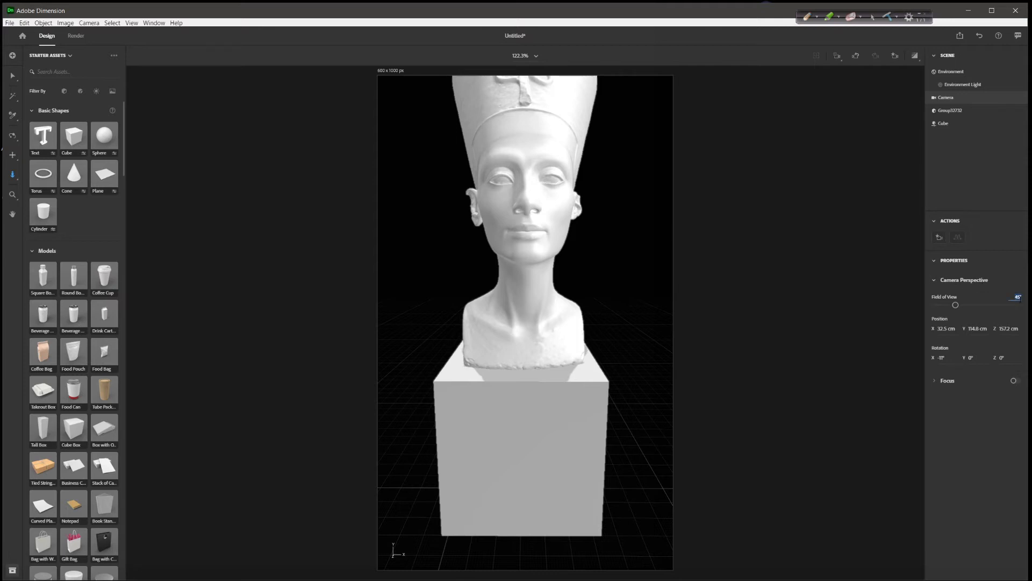
pyautogui.write('10')
pyautogui.press('Return')
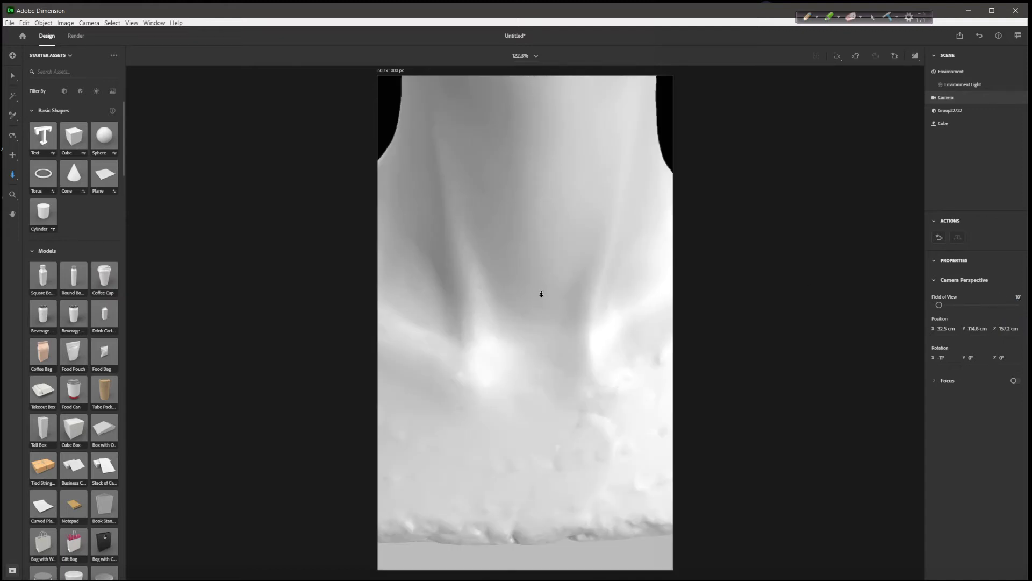
# Rename the bust's group in the scene list as bust
pyautogui.click(951, 111)
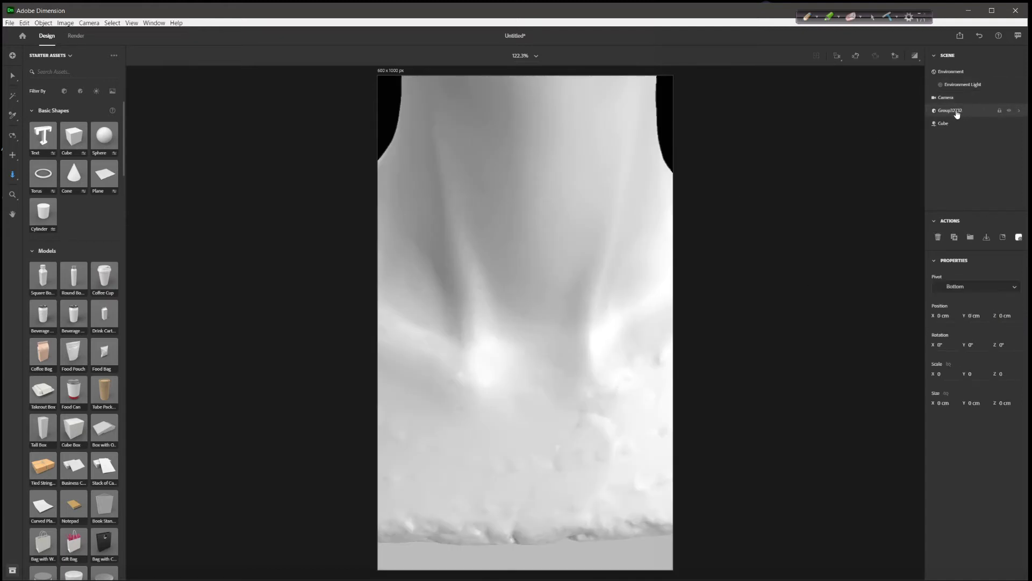
pyautogui.doubleClick(957, 114)
pyautogui.write('bust')
pyautogui.press('Return')
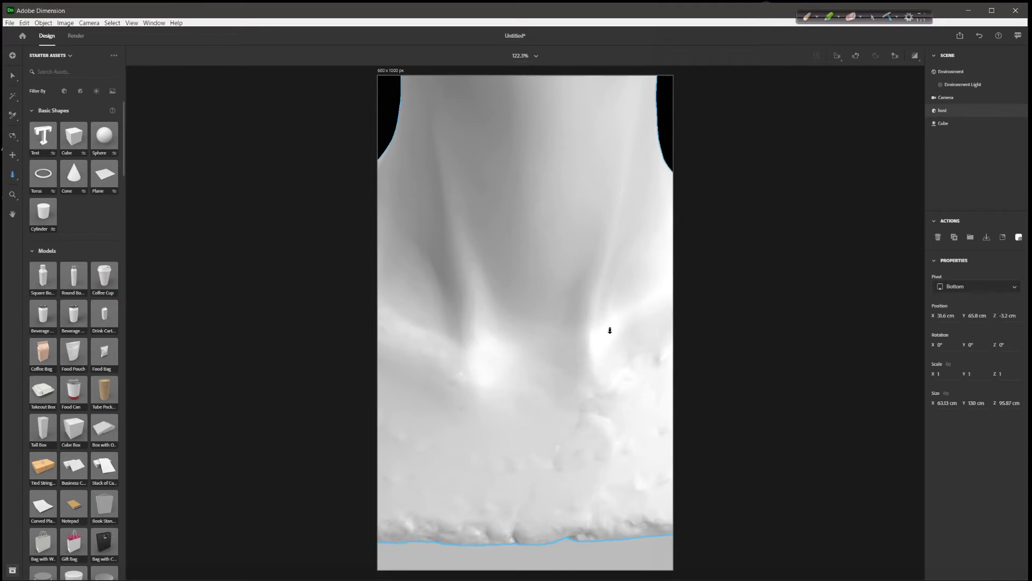
# Frame the selected bust and adjust the camera to a nearly level front view with the pedestal's upper part included
pyautogui.press('f')
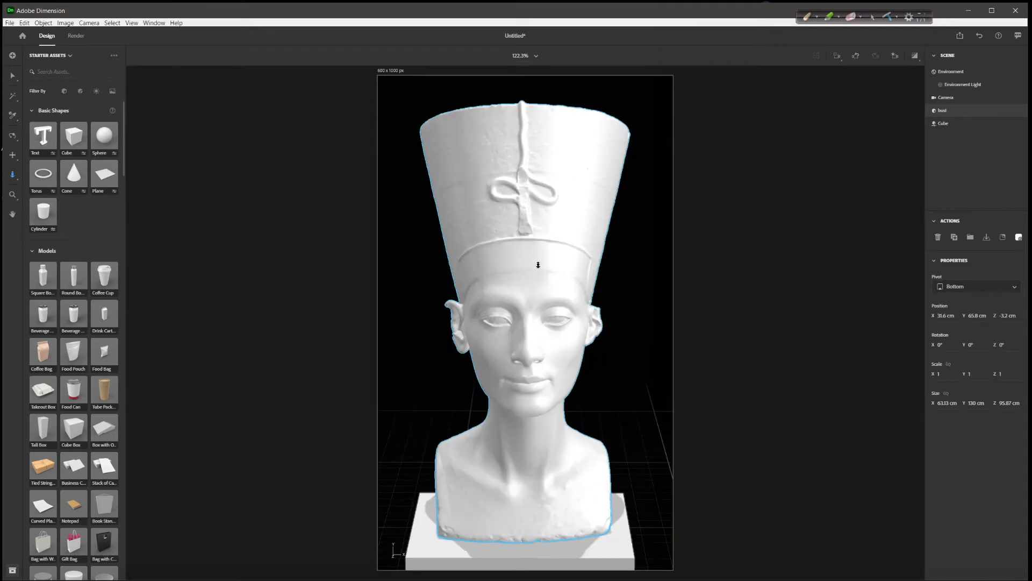
pyautogui.press('1')
pyautogui.moveTo(544, 283); pyautogui.dragTo(549, 260)
pyautogui.press('2')
pyautogui.press('3')
pyautogui.press('1')
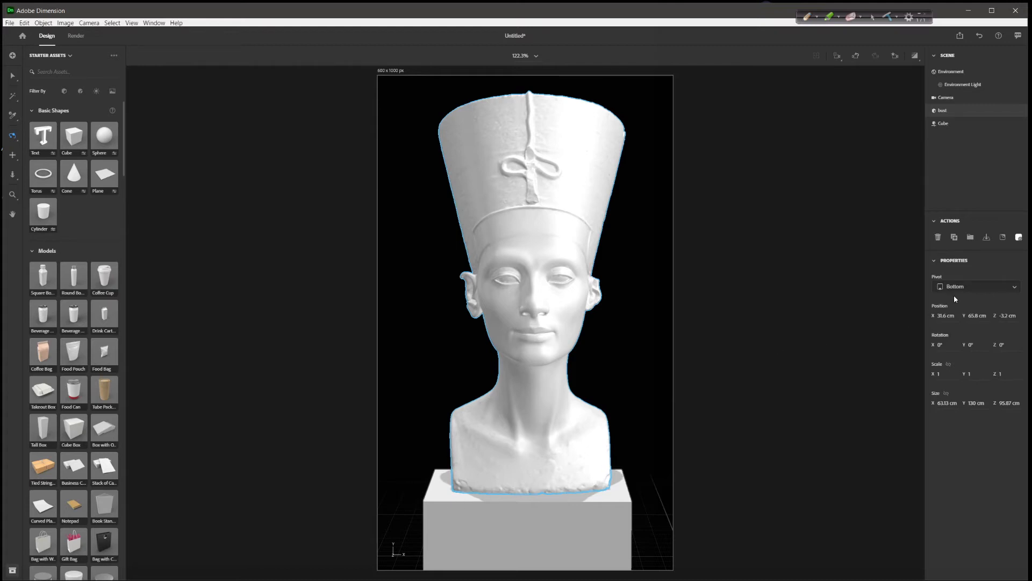
# Set the camera's field of view to 25°
pyautogui.click(955, 100)
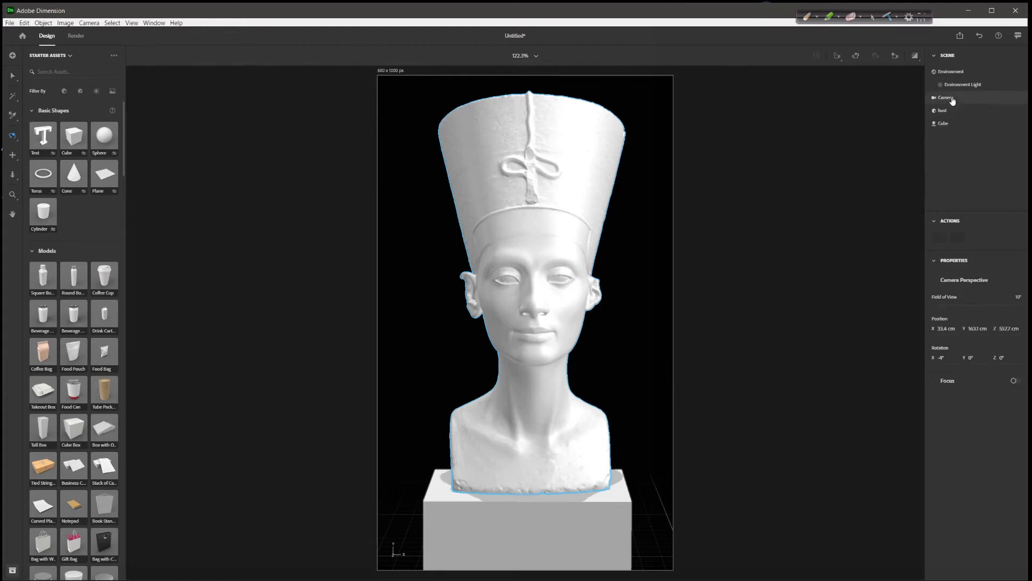
pyautogui.moveTo(941, 306); pyautogui.dragTo(942, 306)
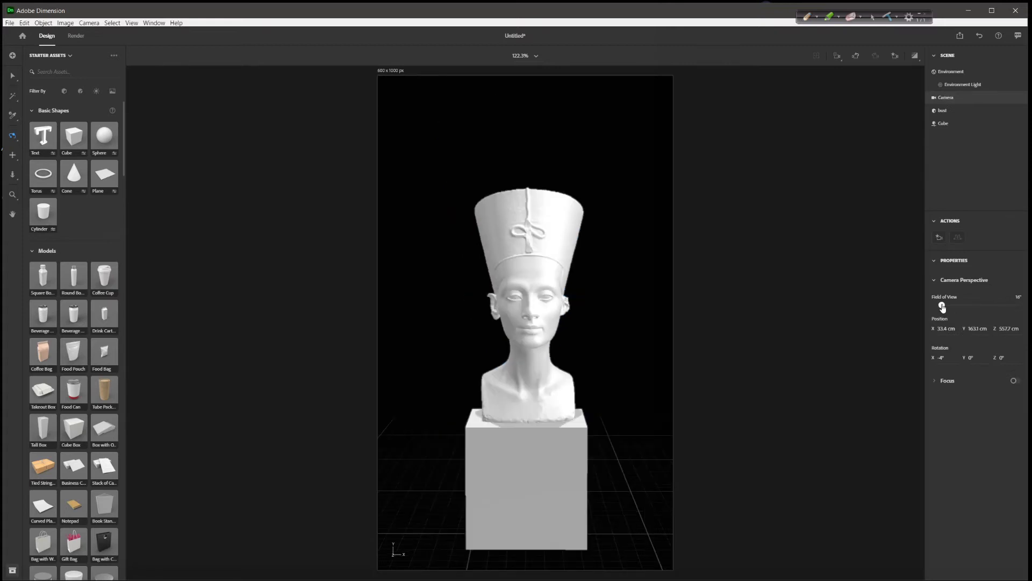
pyautogui.click(1019, 298)
pyautogui.write('20')
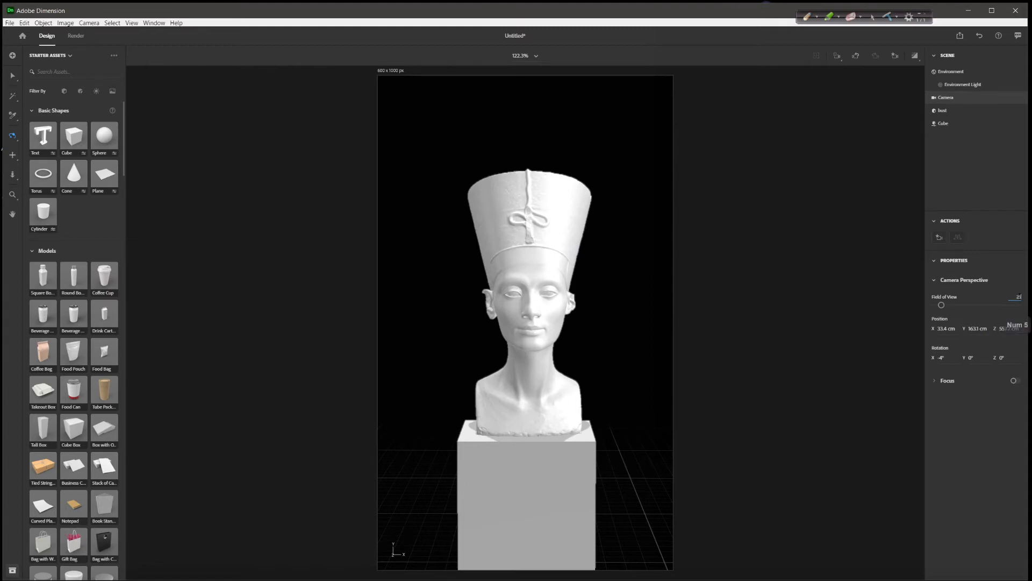
pyautogui.press('Return')
# Reframe the camera to a close, nearly level front view of the bust with the pedestal's upper part included
pyautogui.press('2')
pyautogui.press('3')
pyautogui.moveTo(548, 339); pyautogui.dragTo(568, 271)
pyautogui.press('1')
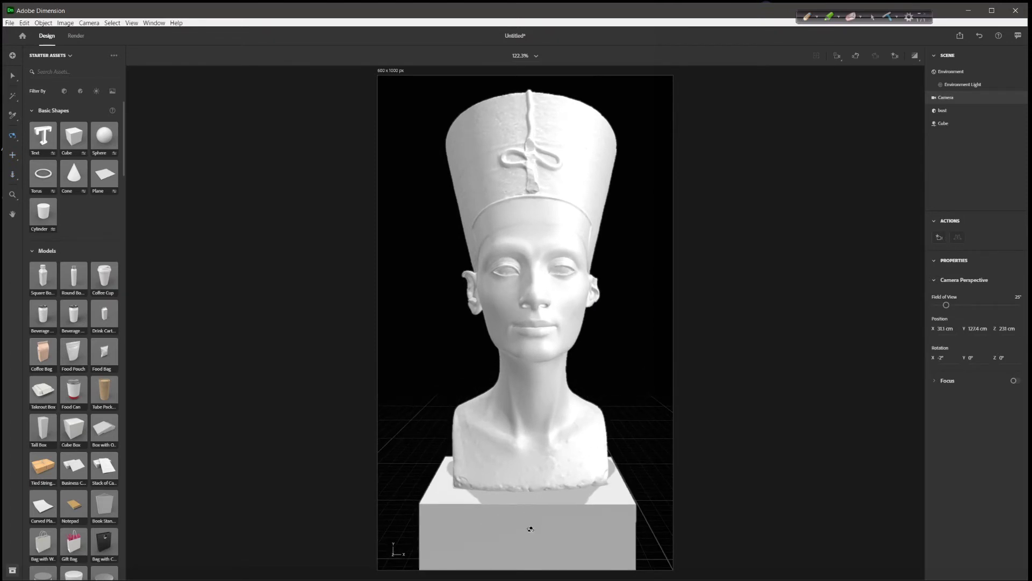
# Widen the pedestal cube by setting its X scale to 4
pyautogui.press('v')
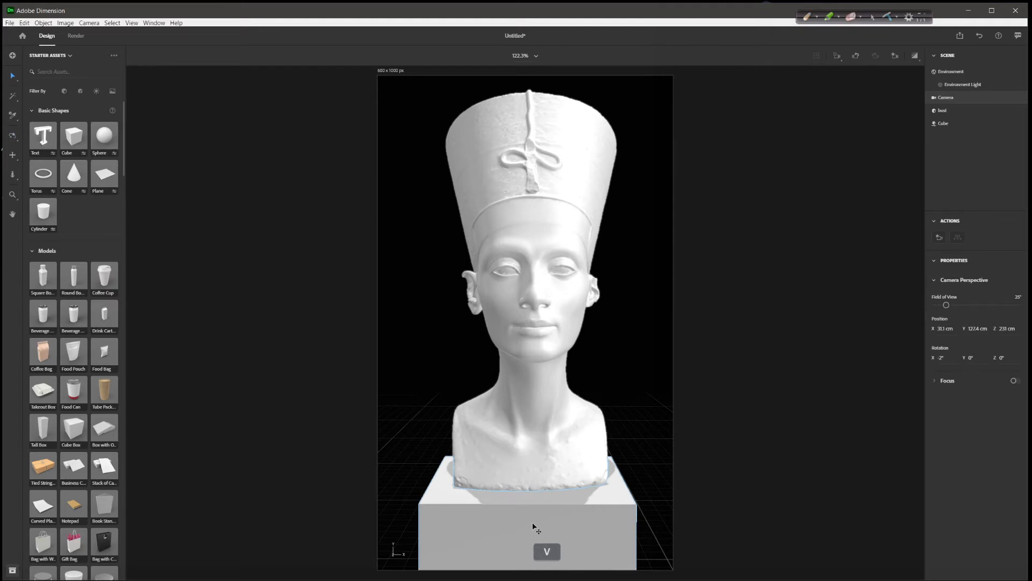
pyautogui.click(530, 506)
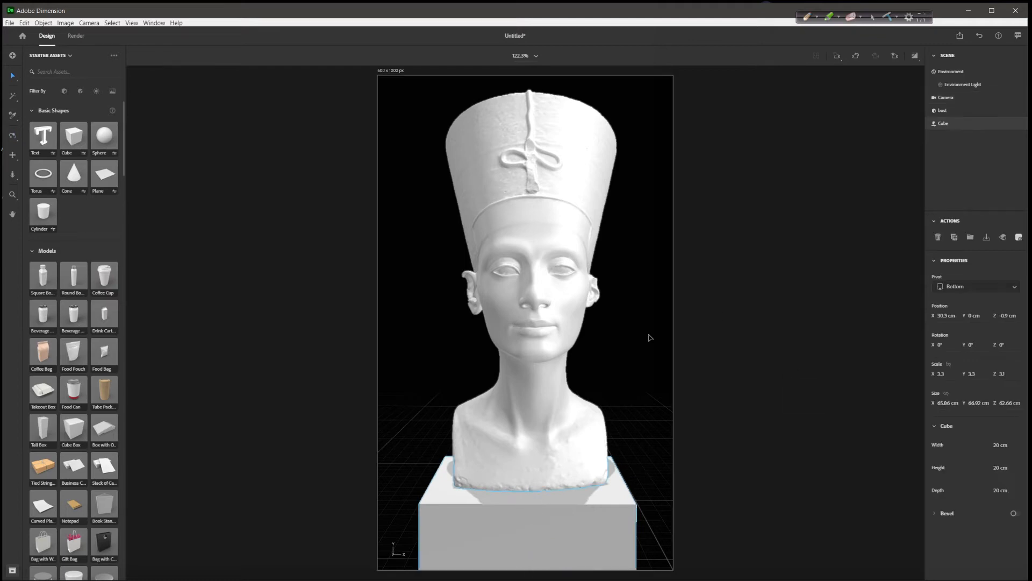
pyautogui.click(606, 519)
pyautogui.click(950, 367)
pyautogui.click(941, 374)
pyautogui.click(951, 377)
pyautogui.write('4')
pyautogui.press('Return')
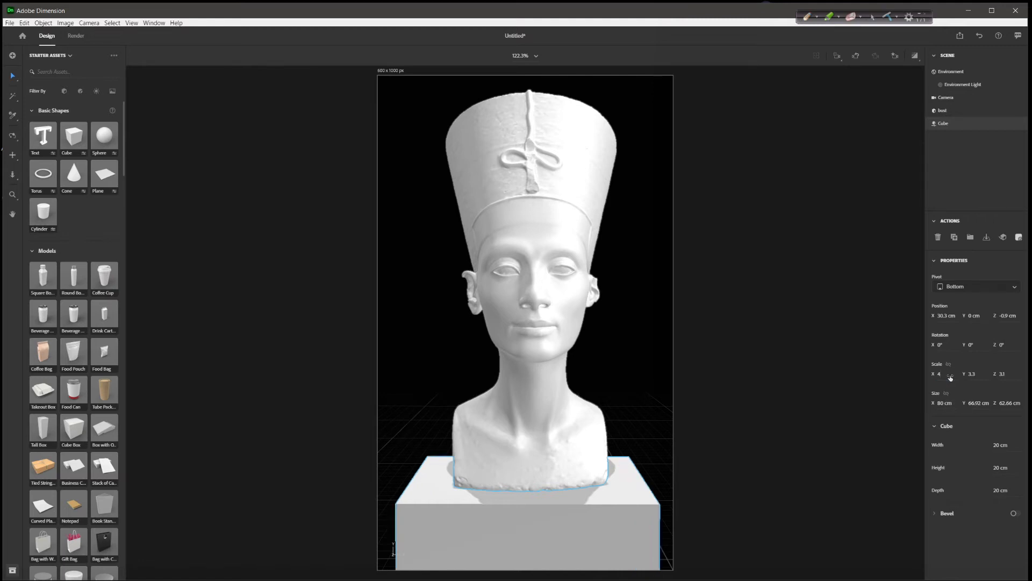
# Nudge the camera slightly sideways and save the current front view as a camera bookmark
pyautogui.press('2')
pyautogui.moveTo(545, 280); pyautogui.dragTo(542, 280)
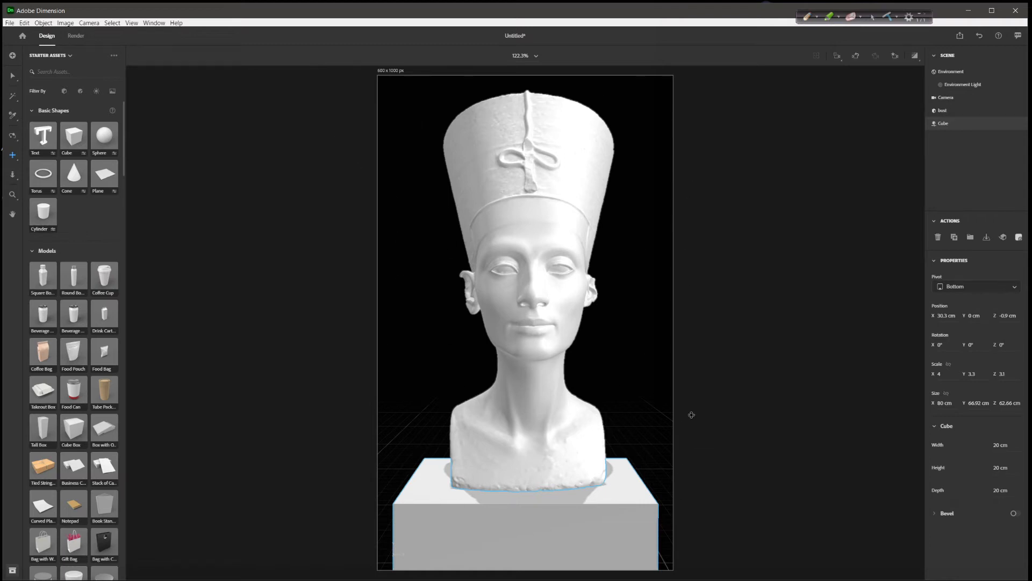
pyautogui.click(896, 58)
pyautogui.click(912, 148)
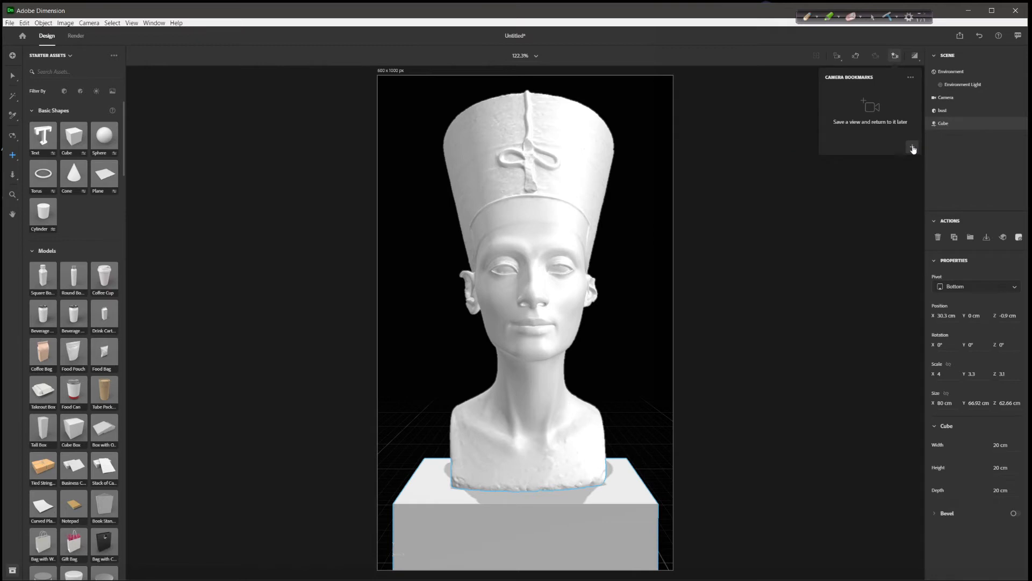
pyautogui.click(865, 184)
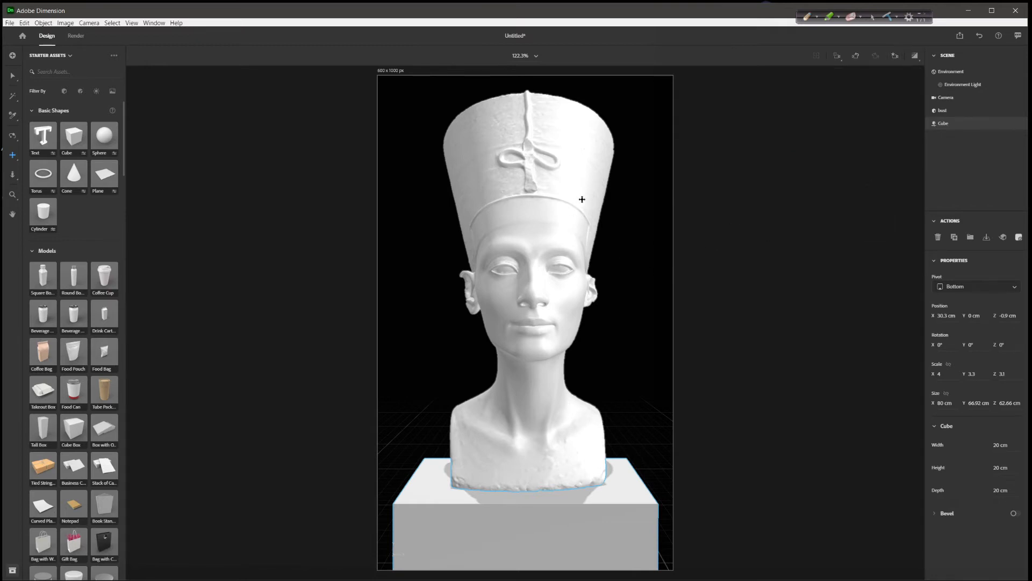
# Orbit the camera away from the front view and return to the View 1 bookmark
pyautogui.moveTo(571, 219)
pyautogui.mouseDown(button='right')
pyautogui.moveTo(564, 196)
pyautogui.moveTo(593, 205)
pyautogui.moveTo(569, 217)
pyautogui.moveTo(584, 207)
pyautogui.mouseUp(button='right')
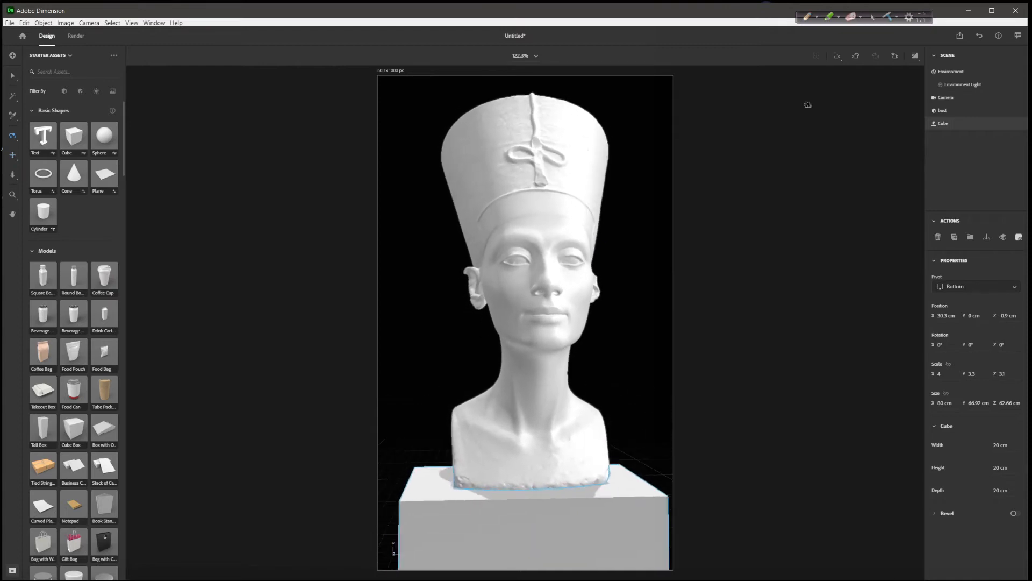
pyautogui.click(896, 59)
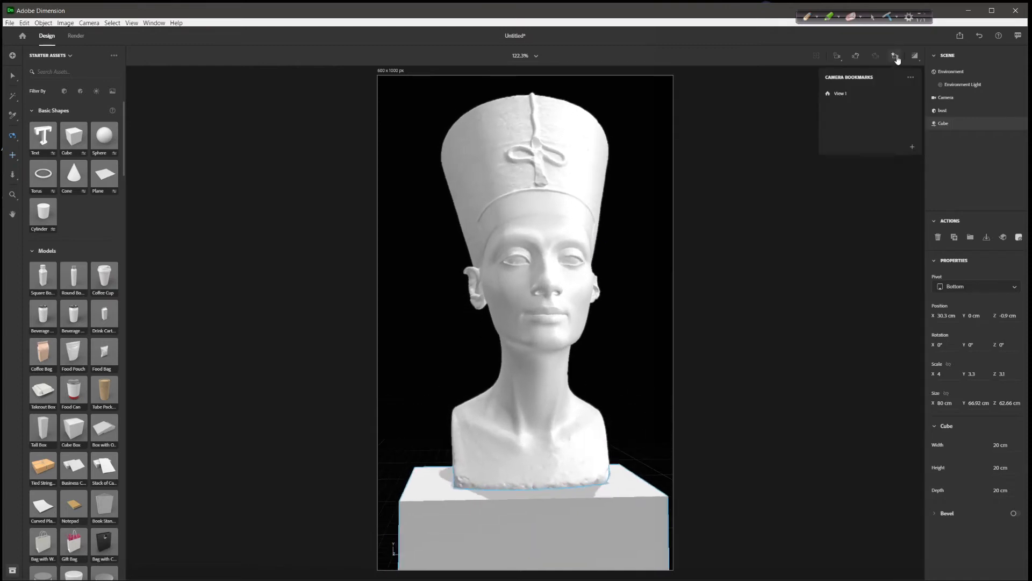
pyautogui.click(848, 94)
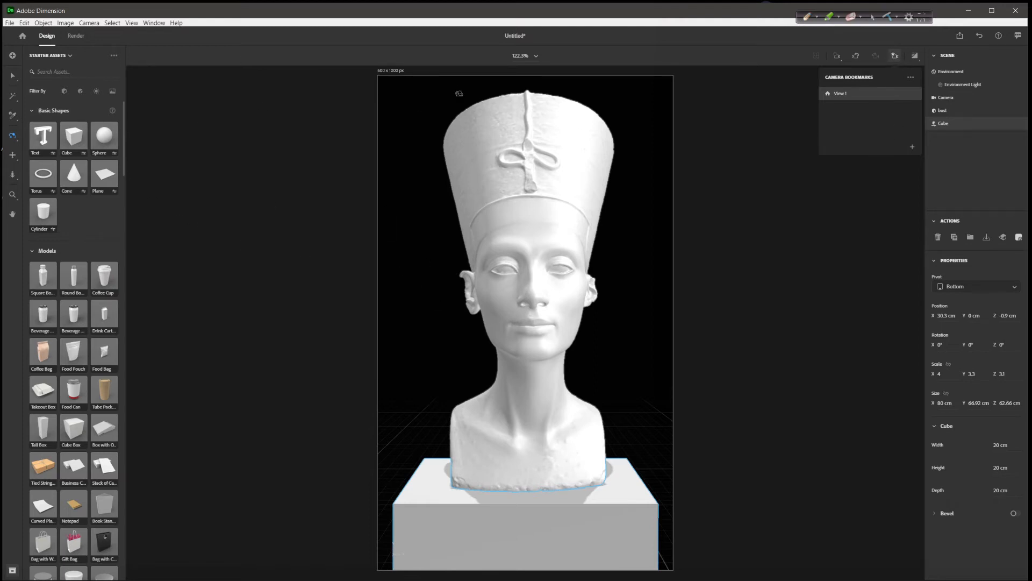
# Apply the Valencia Marble substance material to the bust
pyautogui.click(80, 92)
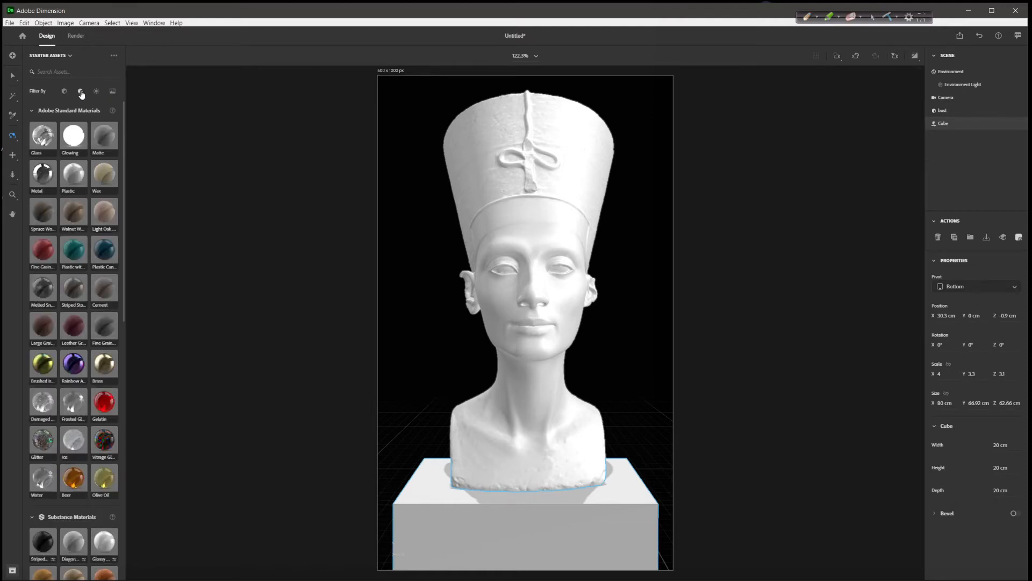
pyautogui.moveTo(125, 183); pyautogui.dragTo(119, 429)
pyautogui.moveTo(104, 231); pyautogui.dragTo(545, 243)
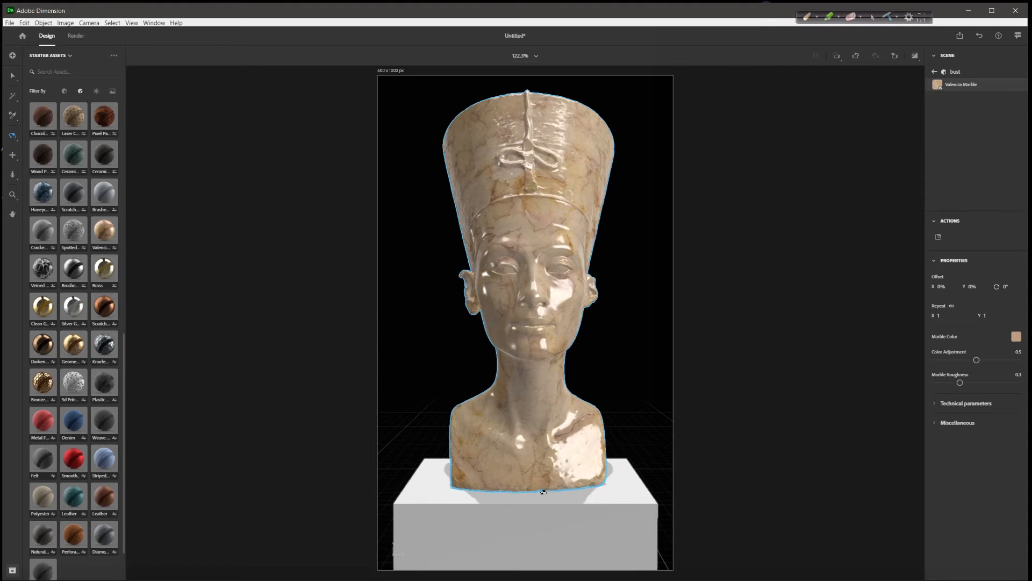
# Search the materials for glossy and apply Glossy Paper to the pedestal cube
pyautogui.scroll(5, 122, 349)
pyautogui.scroll(6, 124, 215)
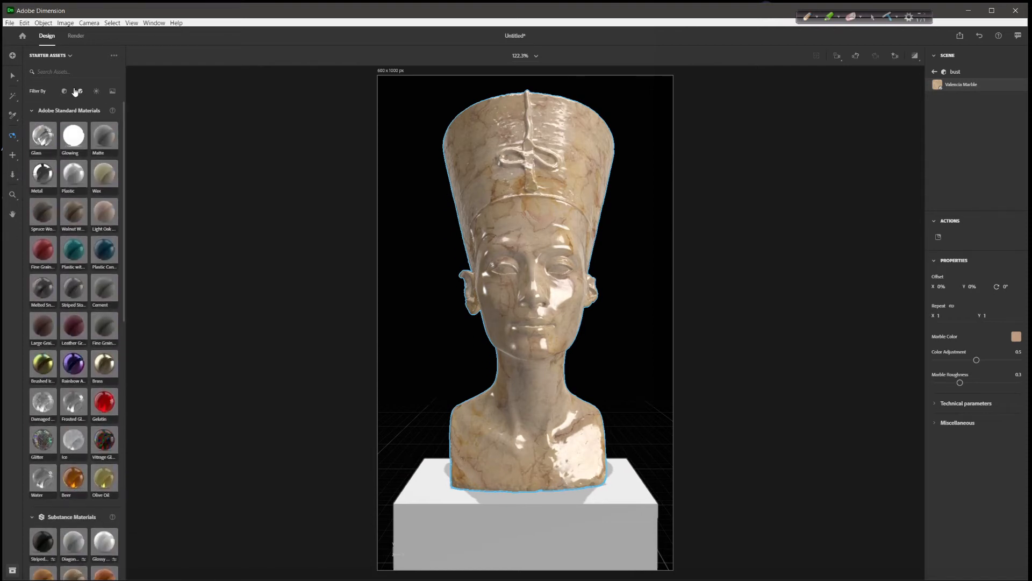
pyautogui.click(54, 72)
pyautogui.write('glossy')
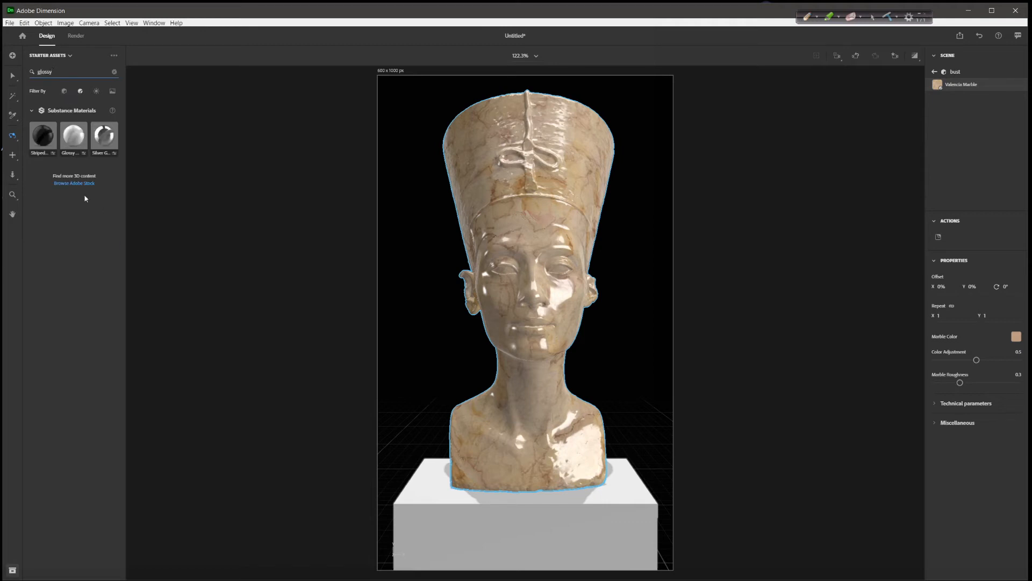
pyautogui.moveTo(81, 138); pyautogui.dragTo(490, 518)
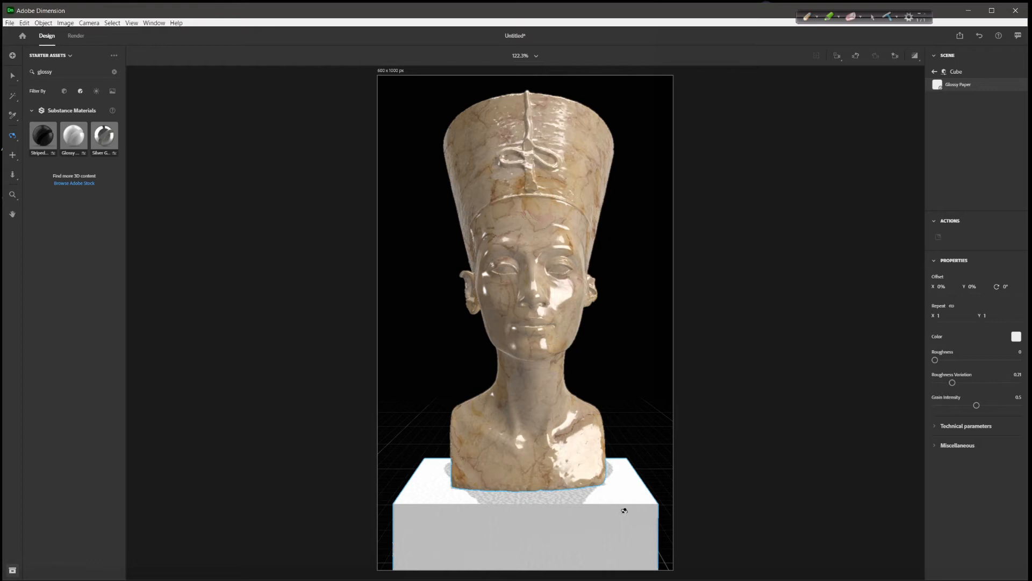
# Change the colour of the cube's Glossy Paper material to black
pyautogui.click(1018, 341)
pyautogui.moveTo(923, 319); pyautogui.dragTo(886, 359)
pyautogui.click(888, 356)
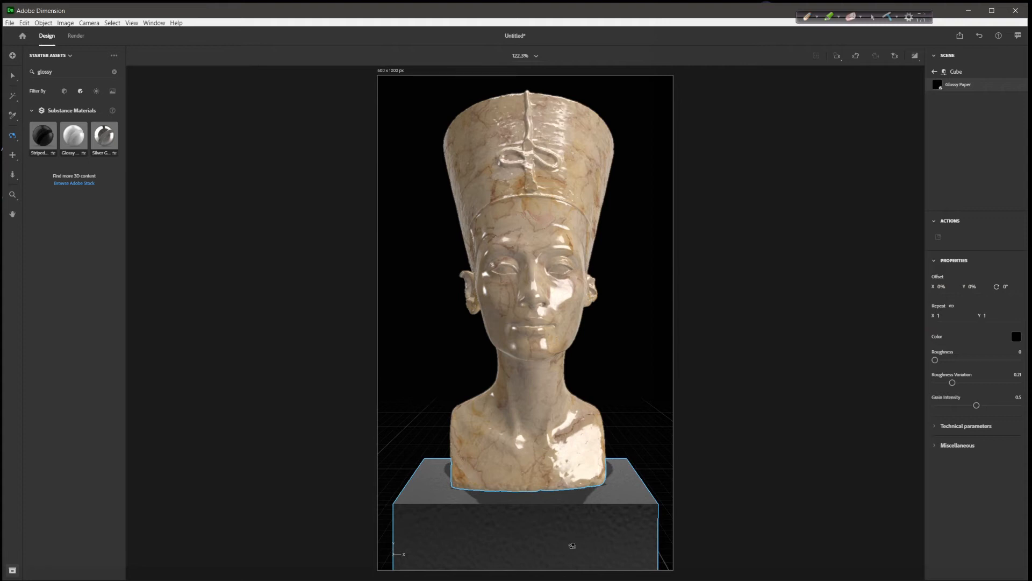
# Lower the Glossy Paper's roughness variation to the minimum, set its repeat to 6 and return to the scene list
pyautogui.moveTo(952, 383); pyautogui.dragTo(934, 360)
pyautogui.moveTo(952, 317); pyautogui.dragTo(886, 315)
pyautogui.write('6')
pyautogui.press('Return')
pyautogui.click(935, 73)
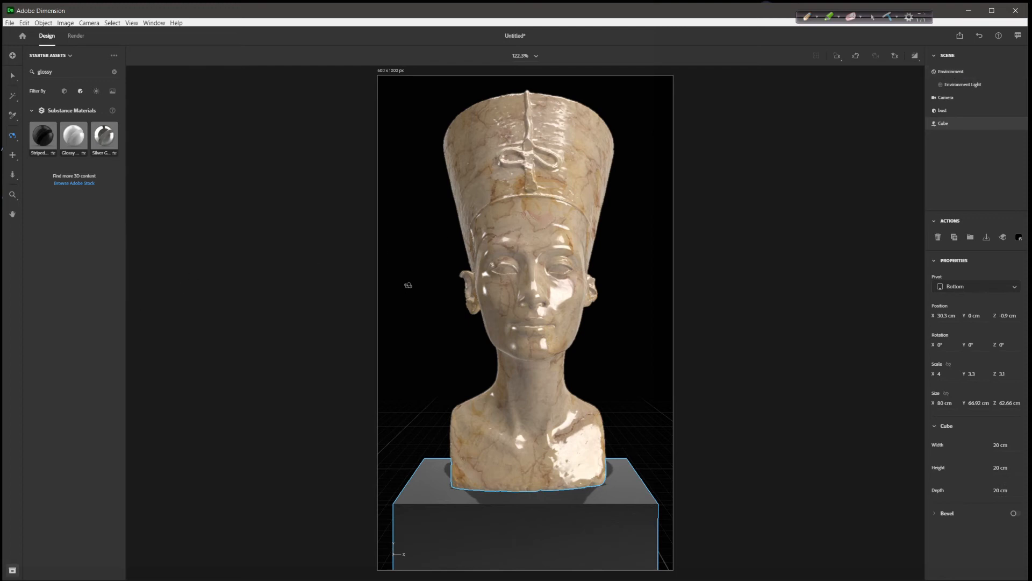
# Clear the asset search, show the model assets and turn on the render preview
pyautogui.click(64, 91)
pyautogui.click(114, 72)
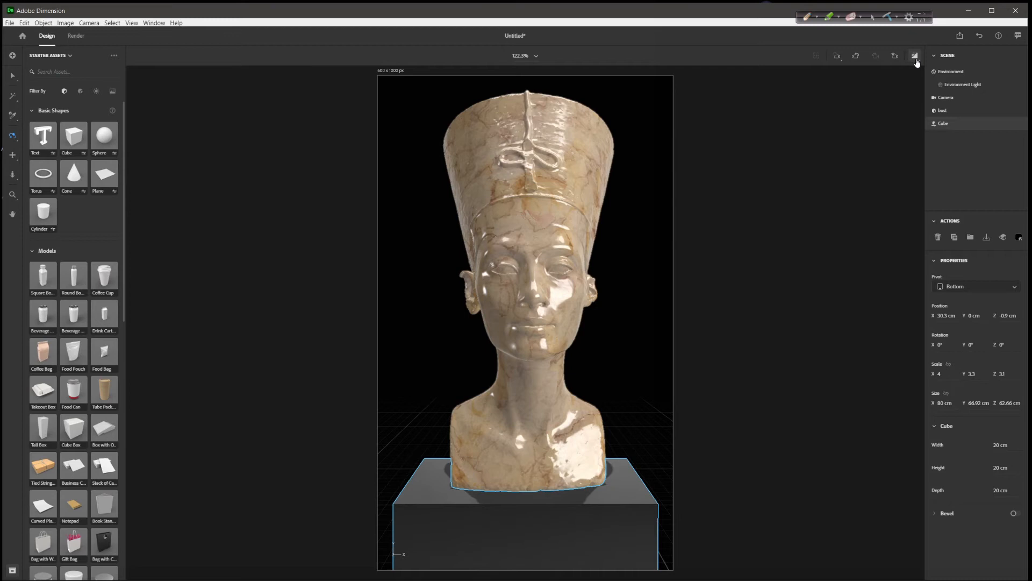
pyautogui.click(915, 57)
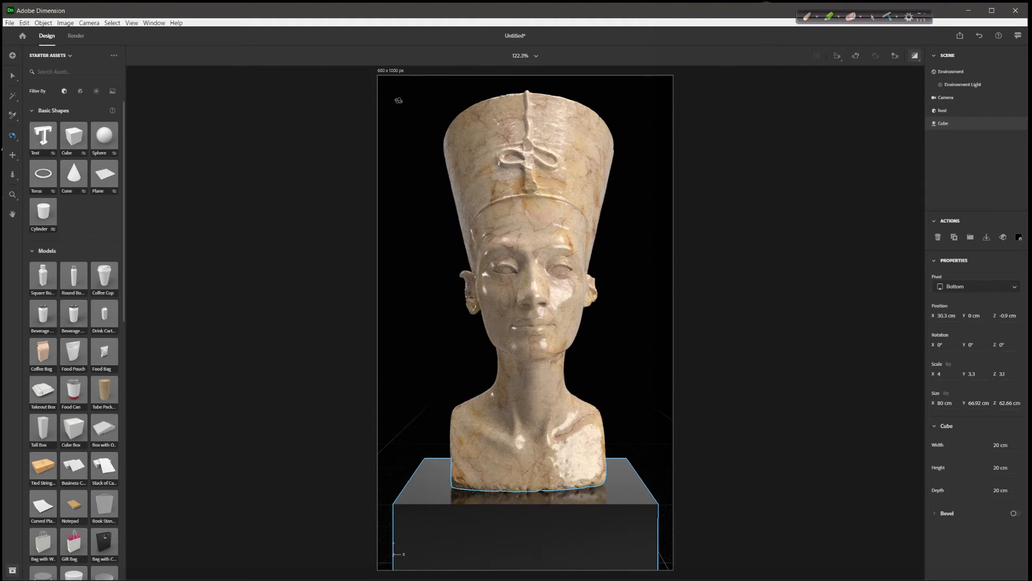
# Apply the Studio Low Key Light environment light to the scene and rotate it to -2°
pyautogui.click(81, 92)
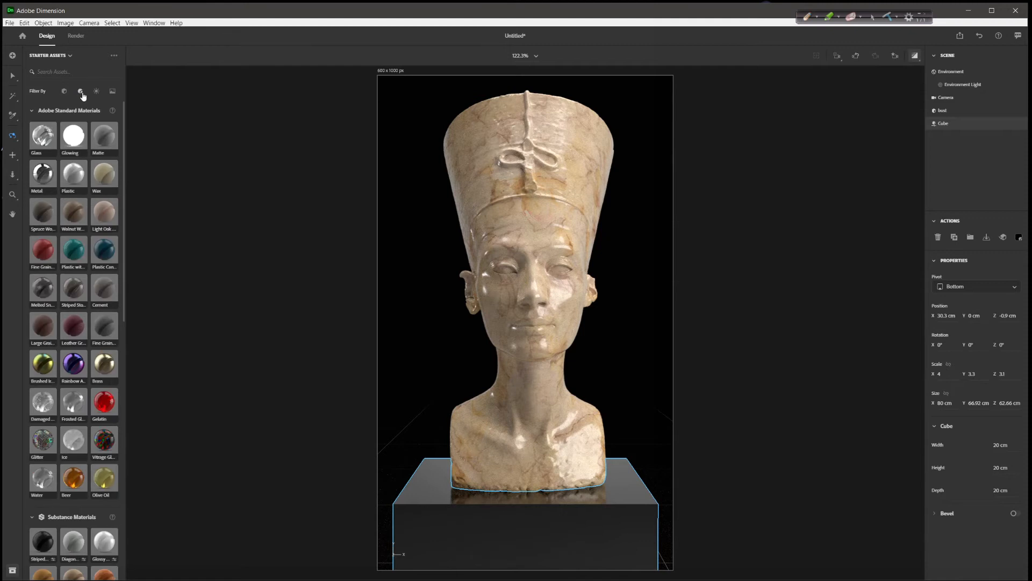
pyautogui.click(97, 92)
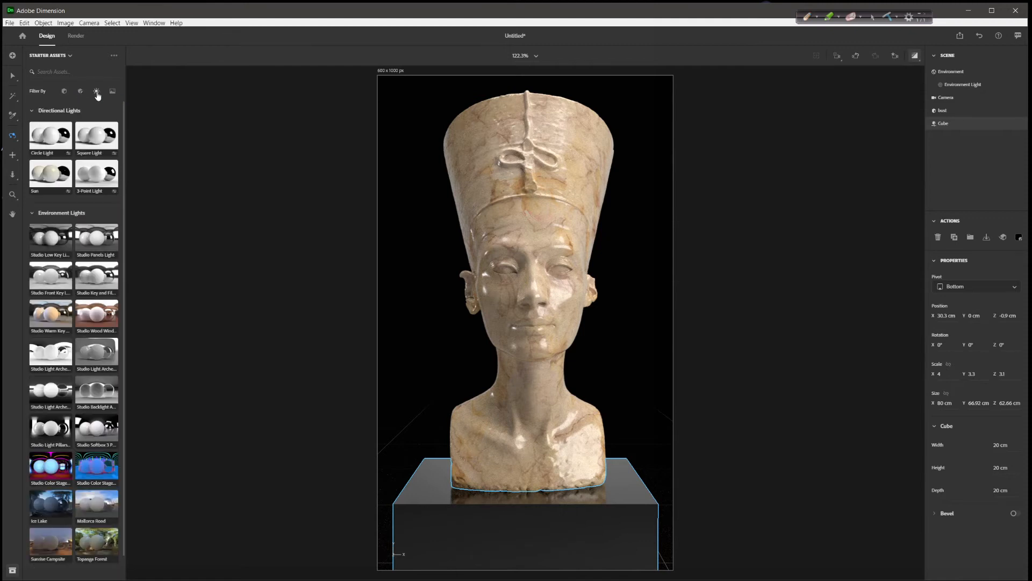
pyautogui.click(47, 245)
pyautogui.moveTo(50, 243); pyautogui.dragTo(431, 251)
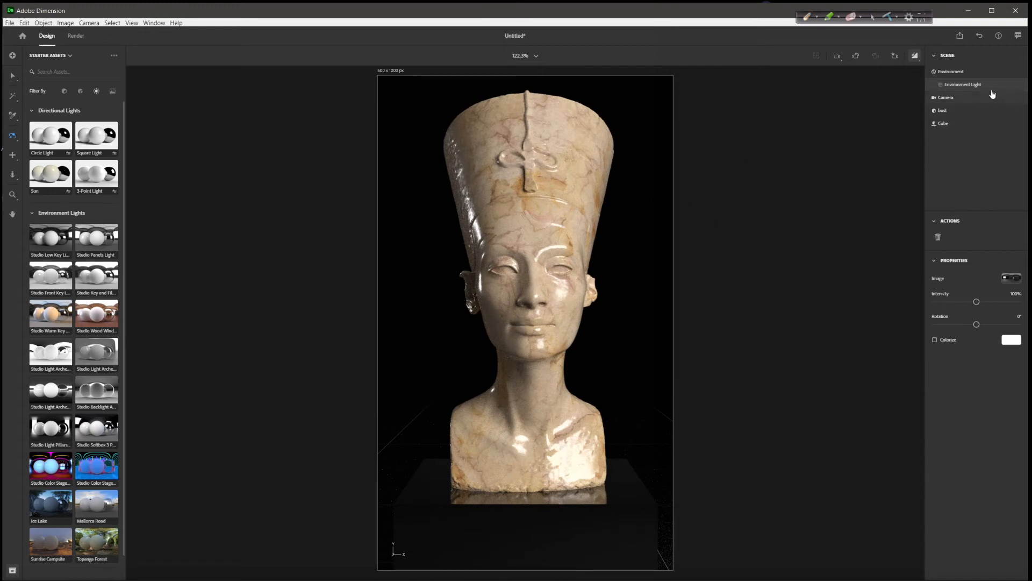
pyautogui.moveTo(977, 326)
pyautogui.mouseDown()
pyautogui.moveTo(986, 326)
pyautogui.moveTo(966, 326)
pyautogui.moveTo(976, 327)
pyautogui.mouseUp()
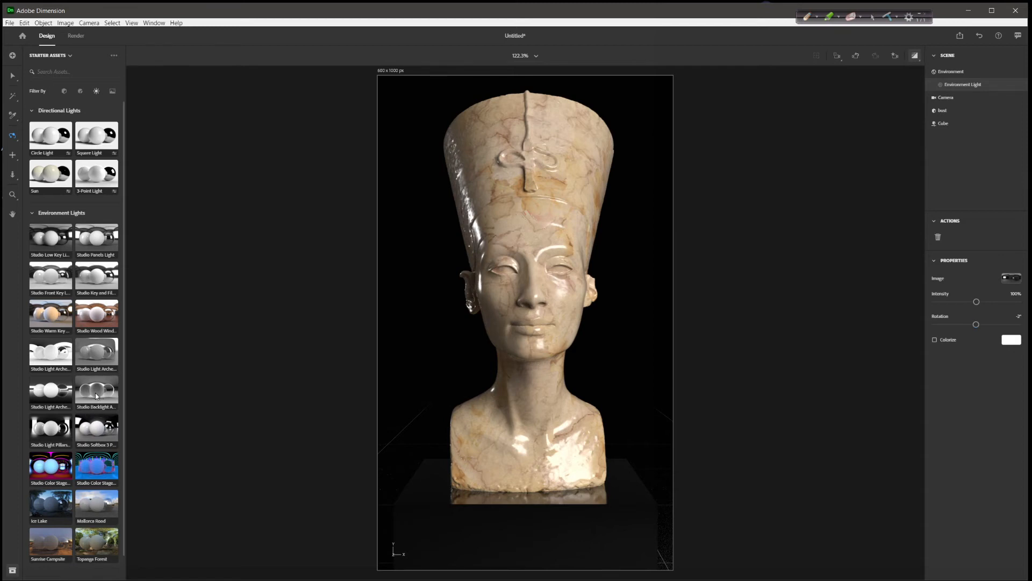
# Replace the environment light with the Studio Backlight preset and rotate it to 10°
pyautogui.click(98, 397)
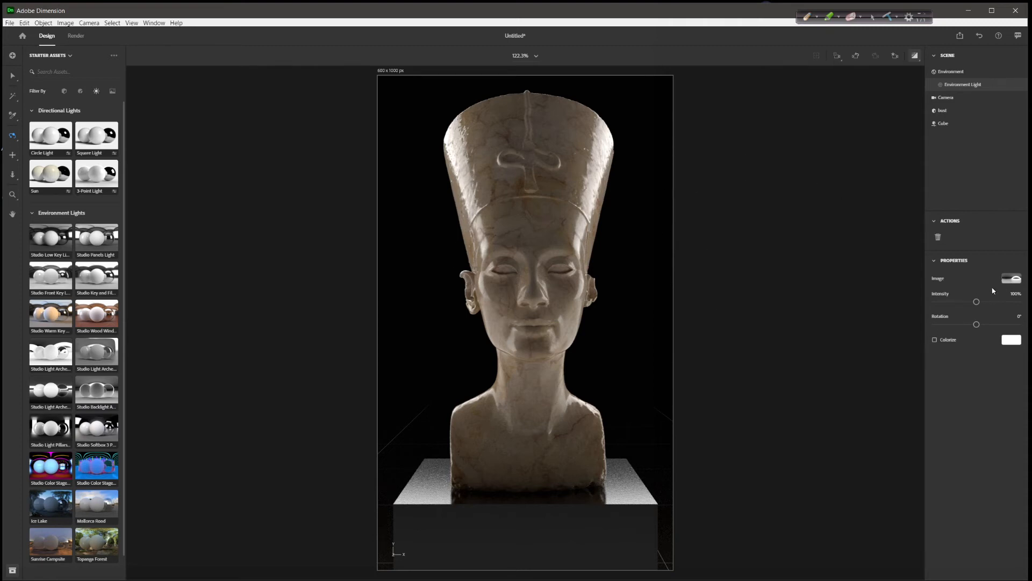
pyautogui.click(1017, 281)
pyautogui.moveTo(976, 325); pyautogui.dragTo(979, 325)
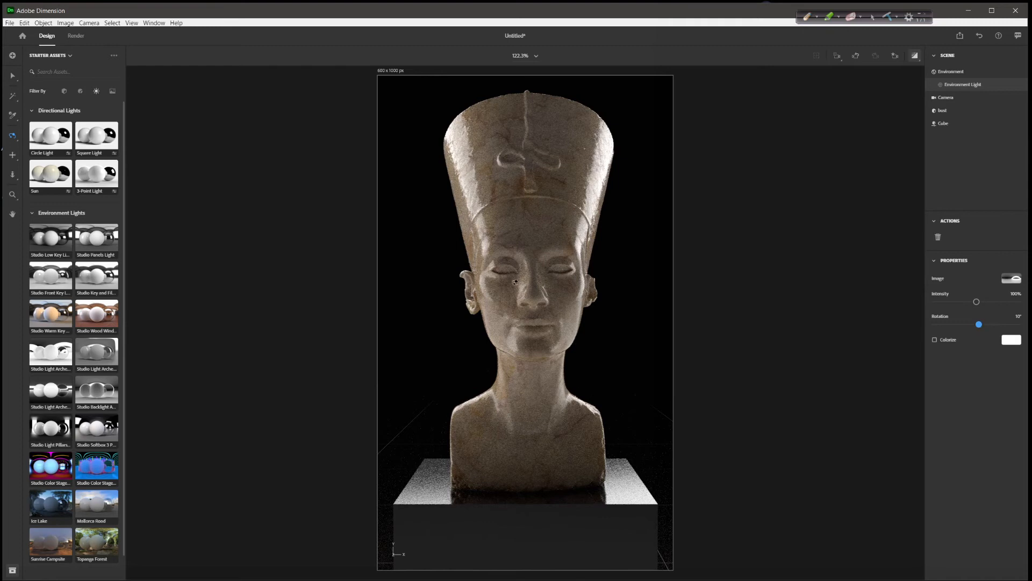
# Set the environment light's rotation to -12° and its intensity to 80%
pyautogui.moveTo(976, 303); pyautogui.dragTo(974, 324)
pyautogui.click(975, 302)
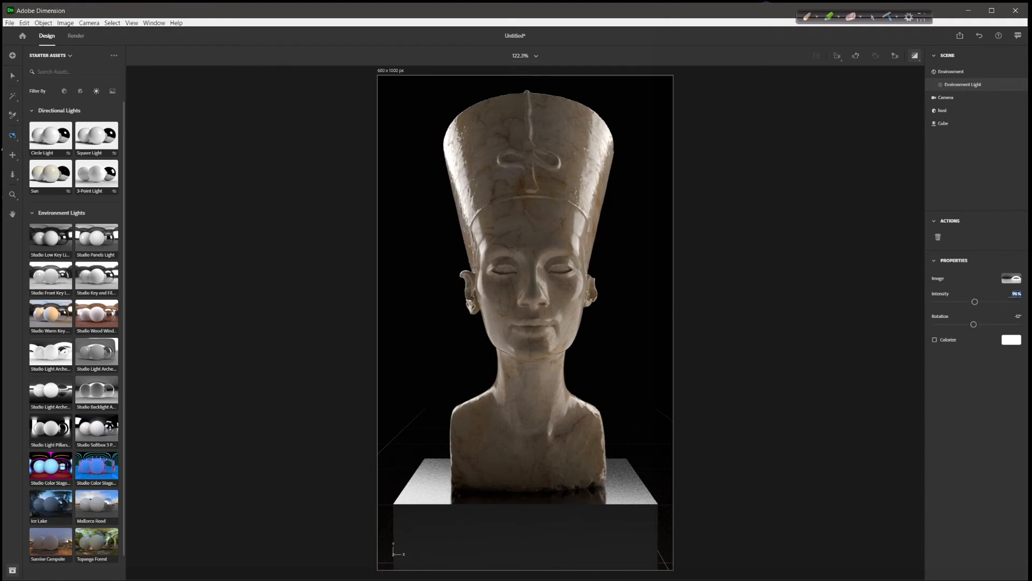
pyautogui.write('80')
pyautogui.press('Return')
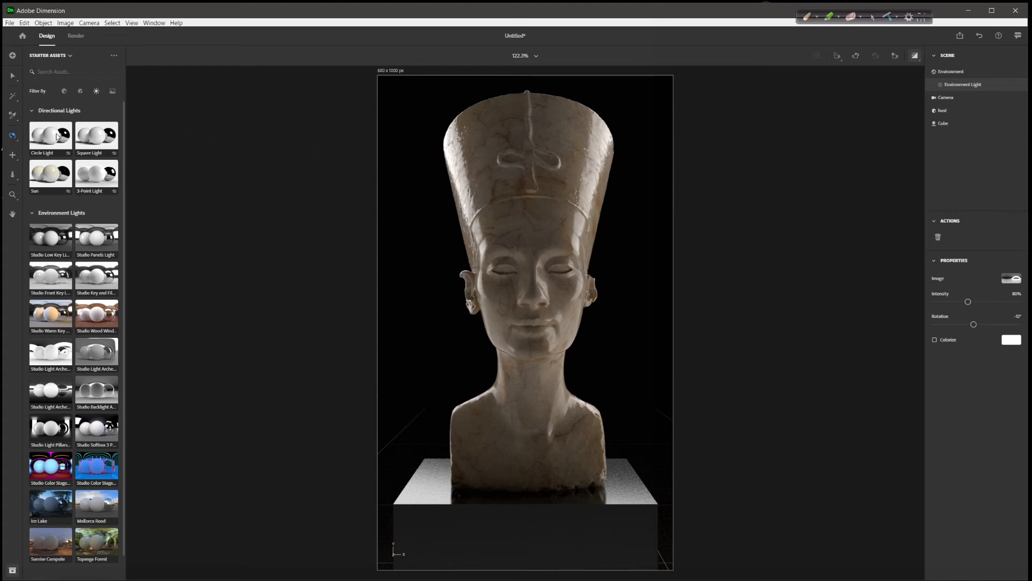
# Add a Circle Light to the scene and rename the new directional light right_rim
pyautogui.moveTo(52, 137); pyautogui.dragTo(433, 222)
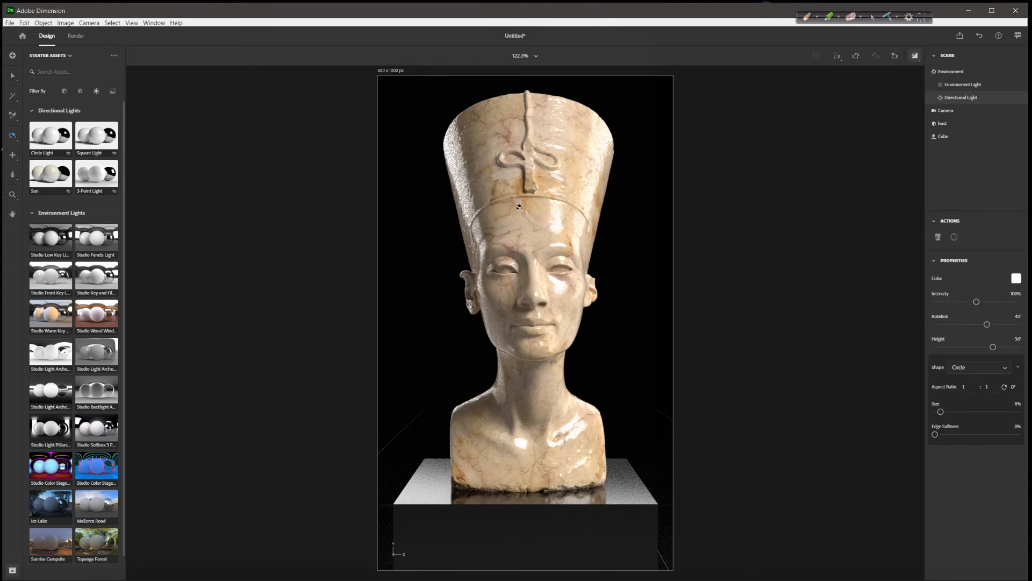
pyautogui.moveTo(532, 236); pyautogui.dragTo(836, 151)
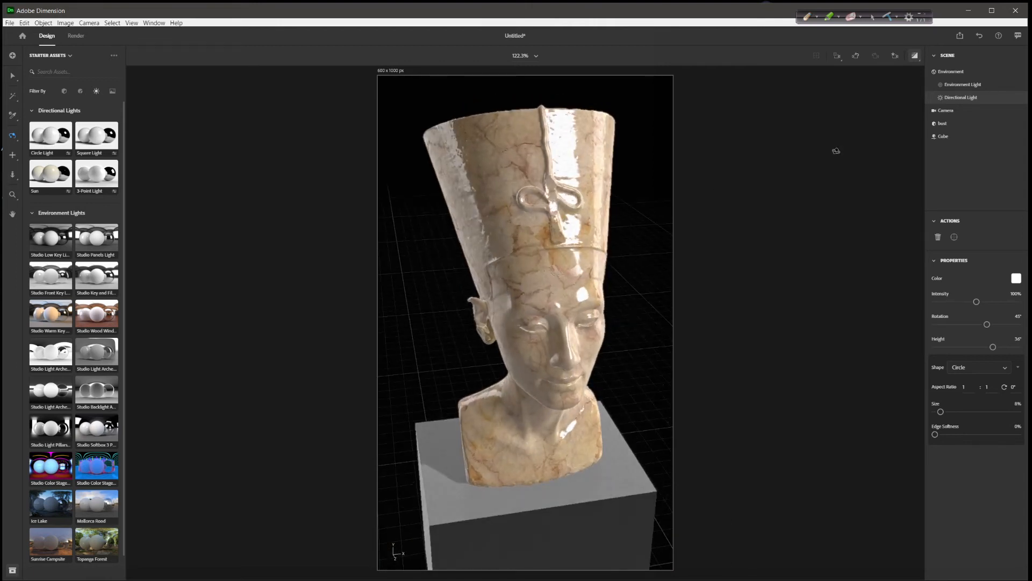
pyautogui.doubleClick(963, 100)
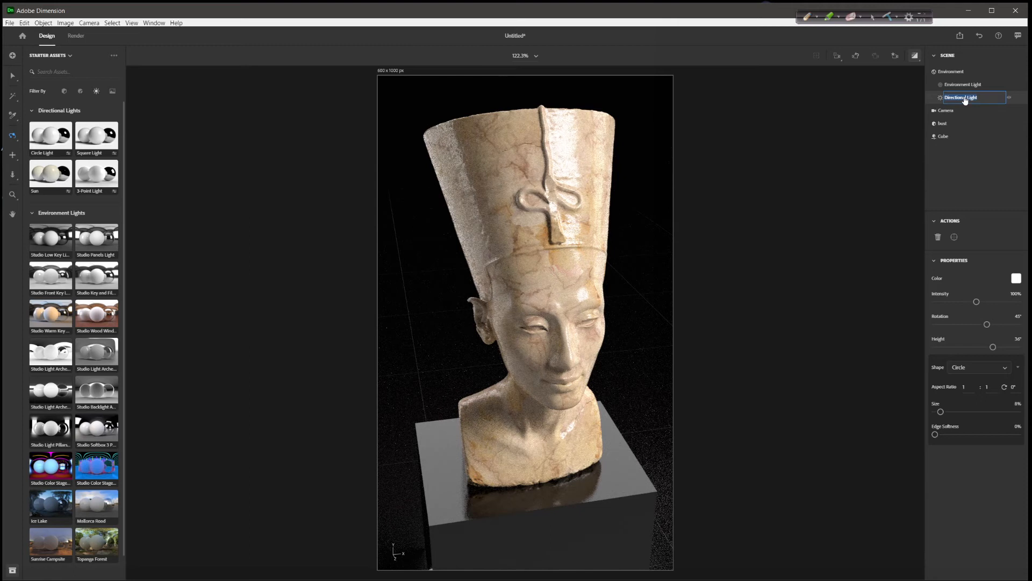
pyautogui.write('right_rim')
pyautogui.press('Return')
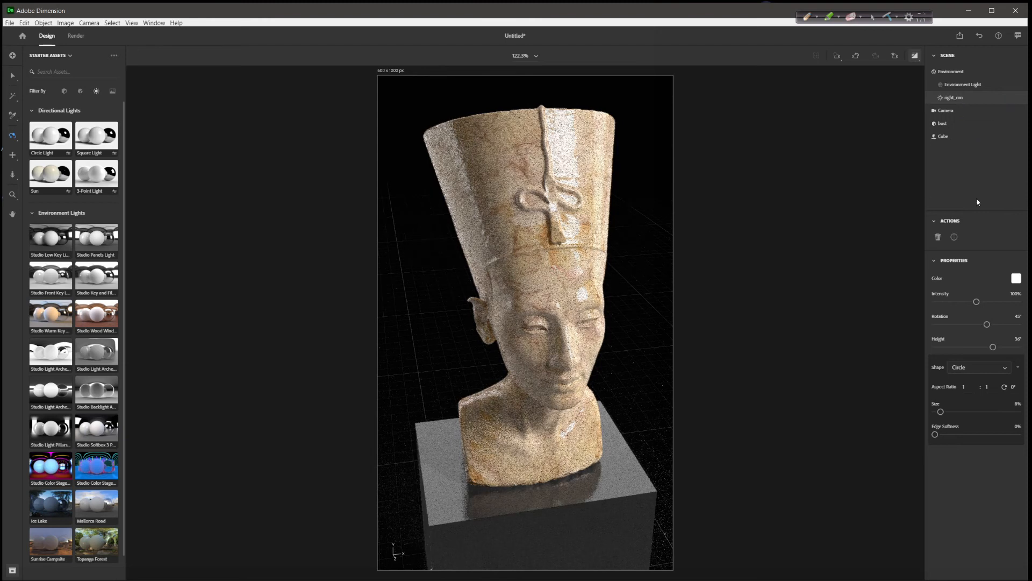
# Aim the right_rim light at the side edge of the headdress near its upper rim
pyautogui.click(941, 234)
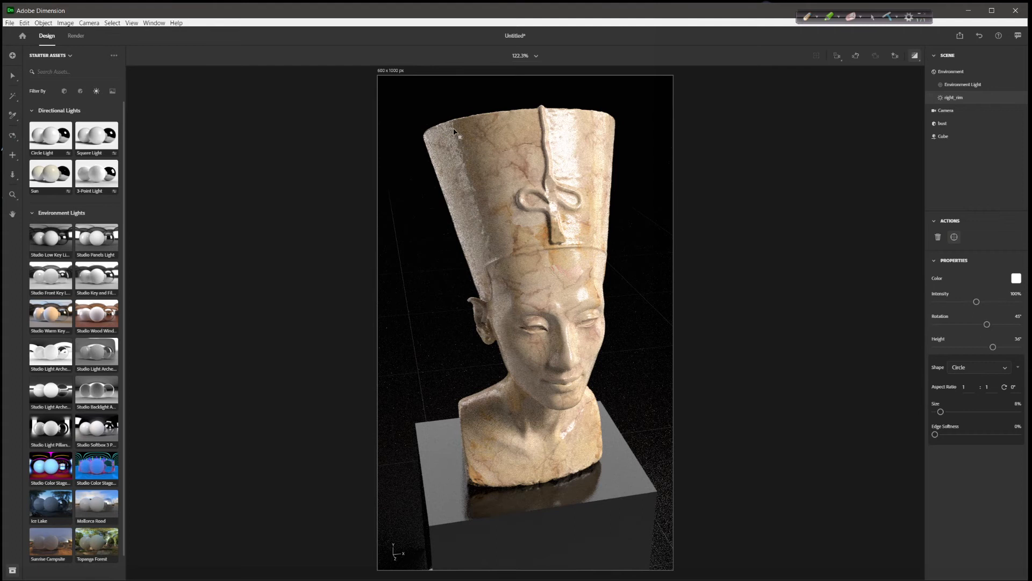
pyautogui.click(436, 132)
pyautogui.click(436, 131)
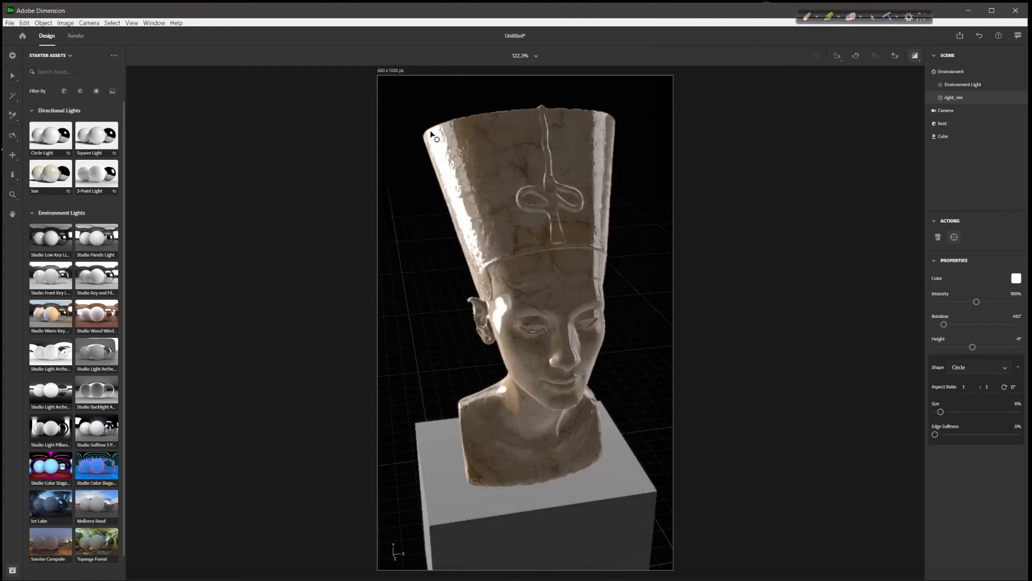
pyautogui.click(435, 132)
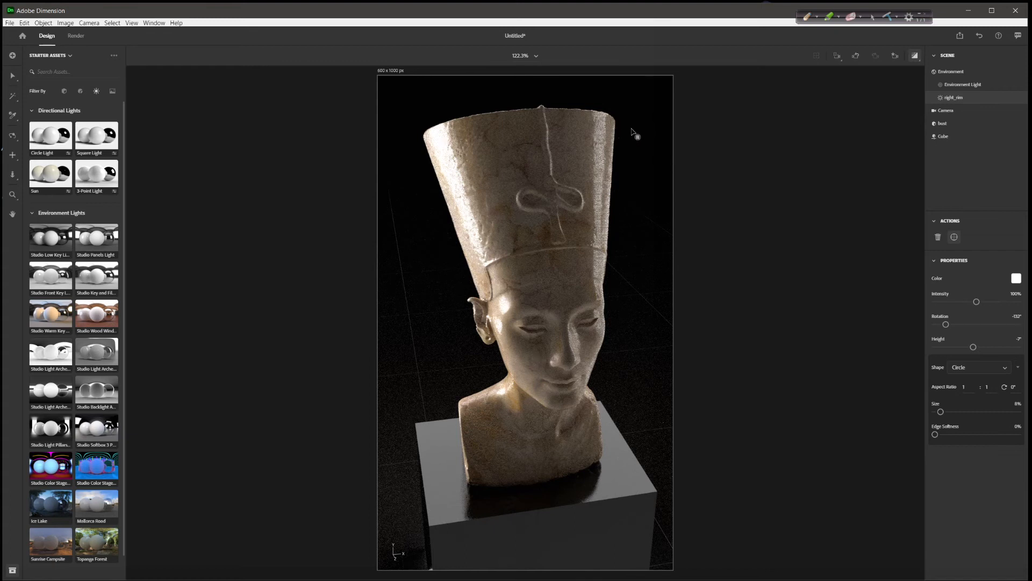
# Add a second Circle Light and aim it at the upper rear corner of the headdress on the bust's other side
pyautogui.moveTo(631, 156); pyautogui.dragTo(406, 157)
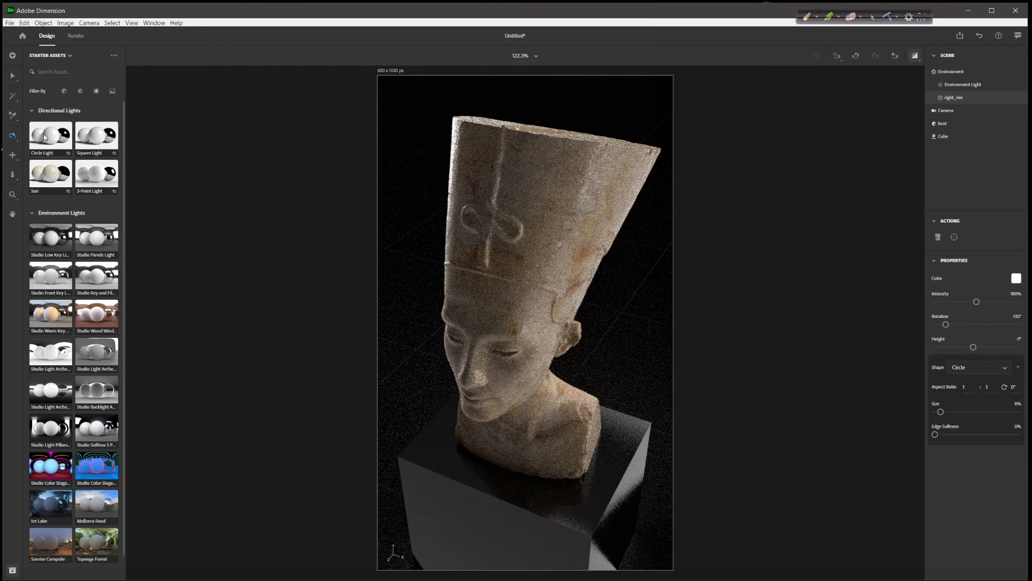
pyautogui.moveTo(48, 140); pyautogui.dragTo(637, 211)
pyautogui.click(956, 240)
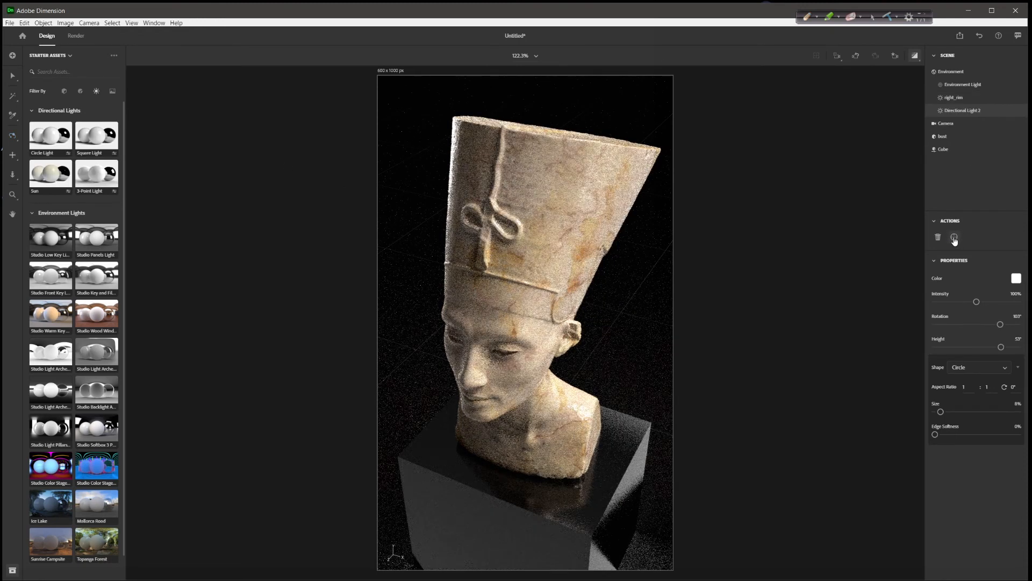
pyautogui.click(645, 153)
pyautogui.click(644, 151)
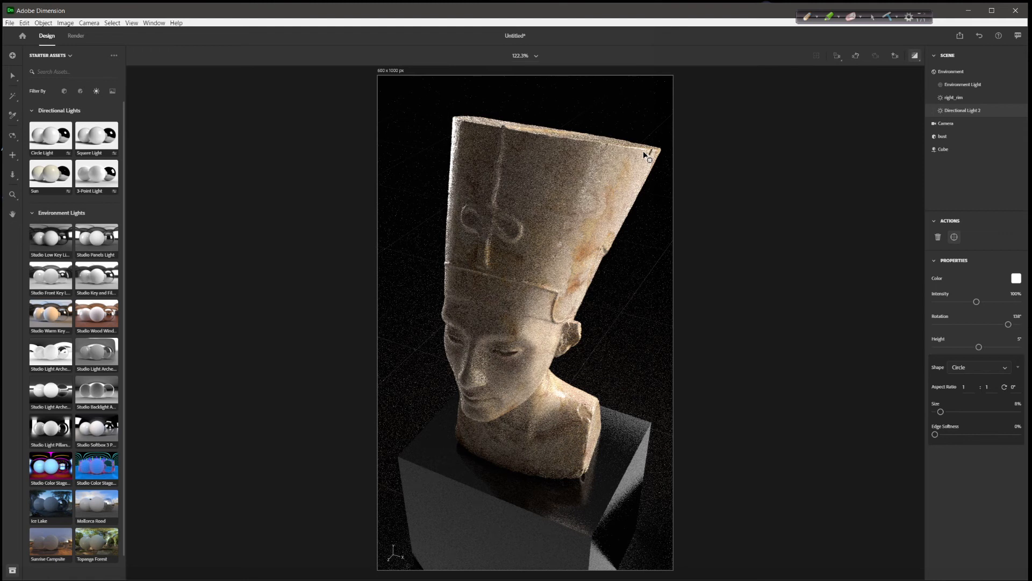
# Rename the new directional light left_rim and return the camera to the View 1 bookmark
pyautogui.doubleClick(957, 111)
pyautogui.write('left_rim')
pyautogui.press('Return')
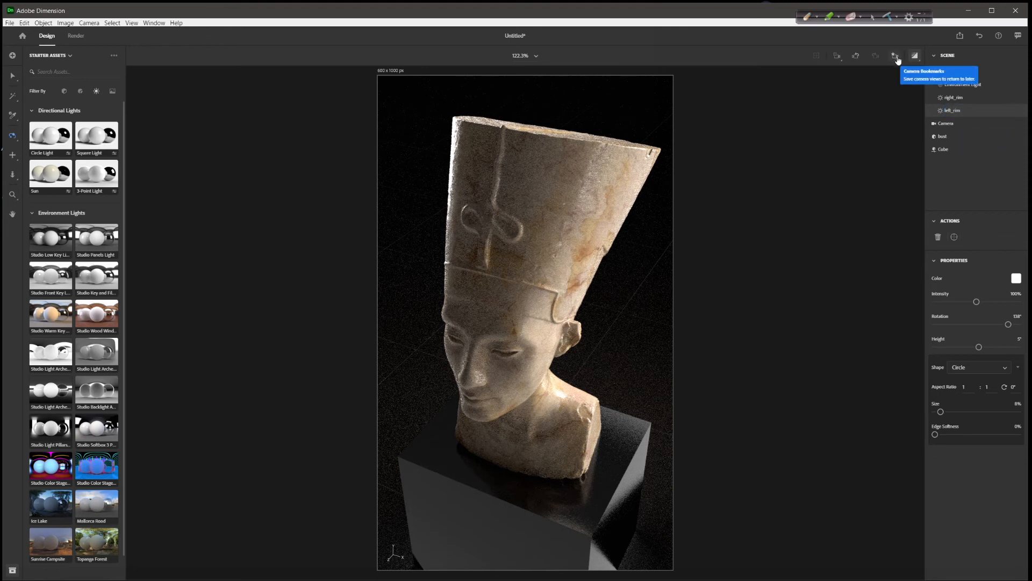
pyautogui.click(895, 56)
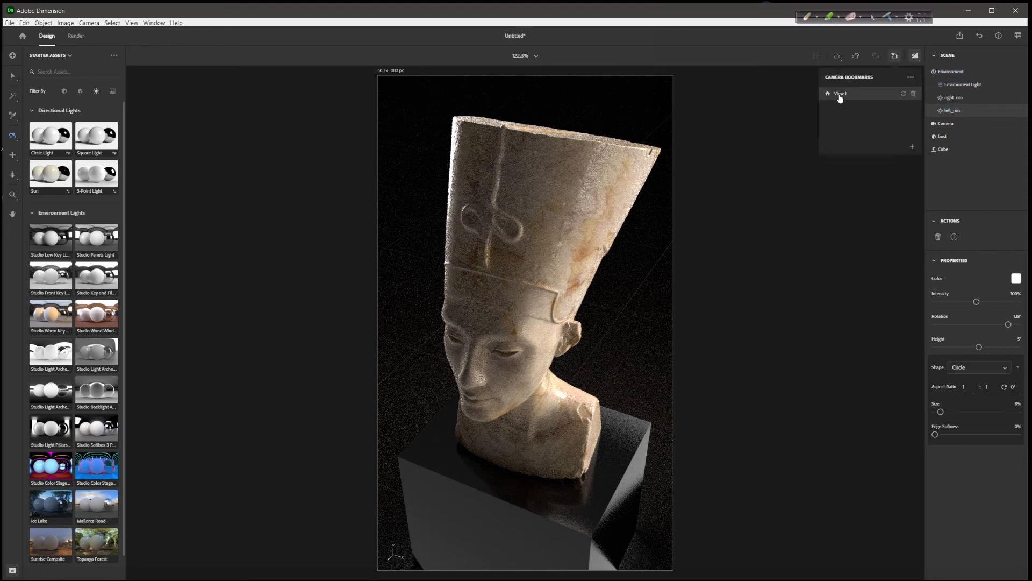
pyautogui.click(840, 94)
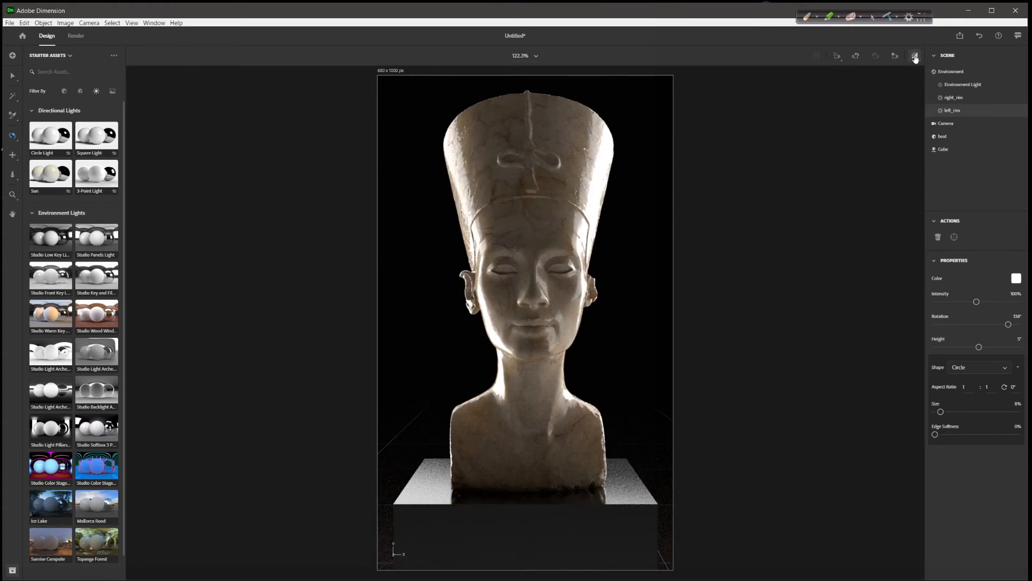
# Set the right_rim light's rotation to -142° and its height to -6°
pyautogui.click(968, 102)
pyautogui.click(461, 194)
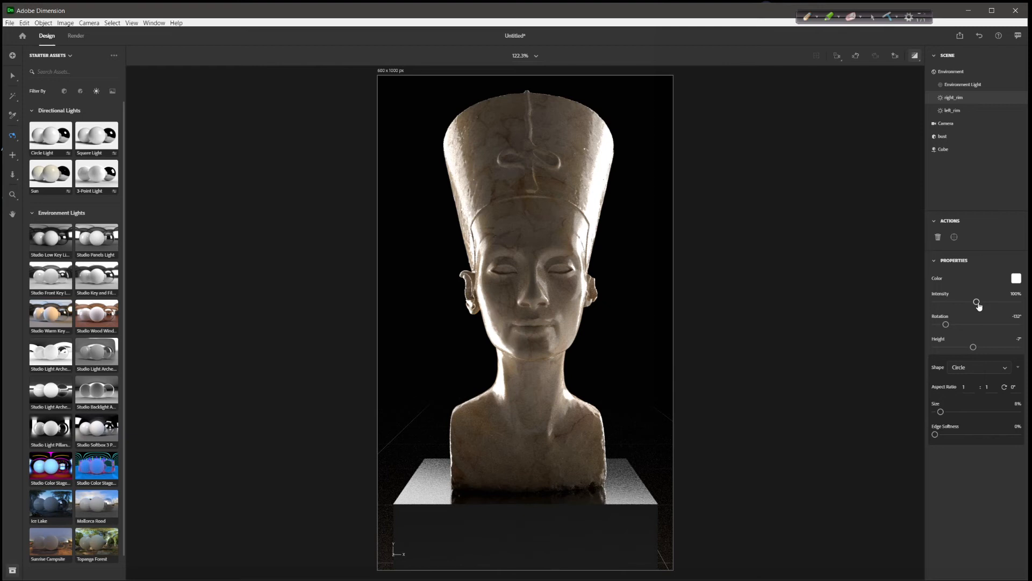
pyautogui.moveTo(947, 326)
pyautogui.mouseDown()
pyautogui.moveTo(965, 326)
pyautogui.moveTo(944, 329)
pyautogui.mouseUp()
pyautogui.moveTo(974, 351)
pyautogui.mouseDown()
pyautogui.moveTo(987, 346)
pyautogui.moveTo(974, 349)
pyautogui.mouseUp()
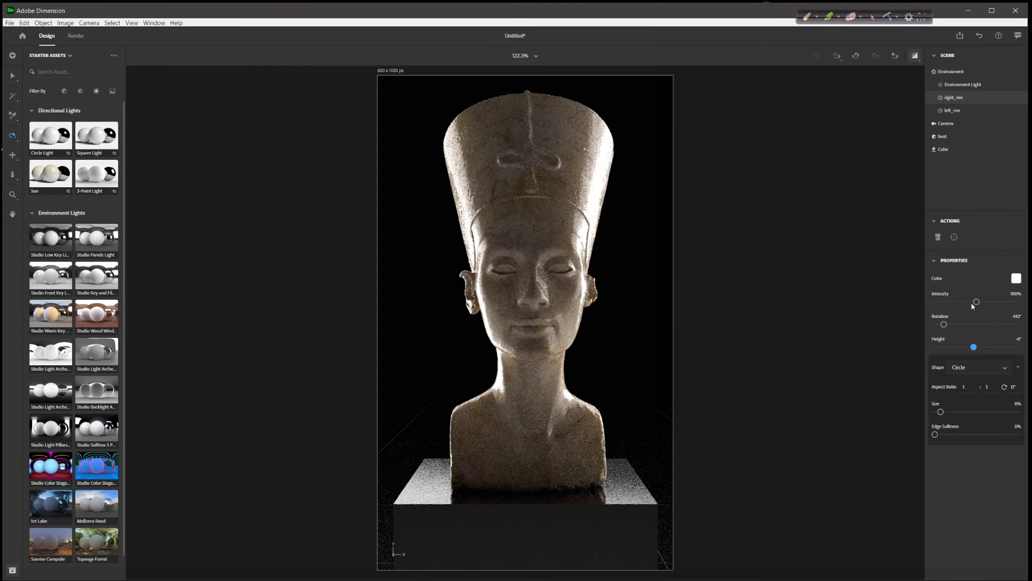
# Tint the right_rim light a pale greyish blue
pyautogui.click(1017, 281)
pyautogui.moveTo(940, 324); pyautogui.dragTo(955, 325)
pyautogui.click(913, 228)
pyautogui.moveTo(913, 228); pyautogui.dragTo(926, 246)
pyautogui.click(656, 360)
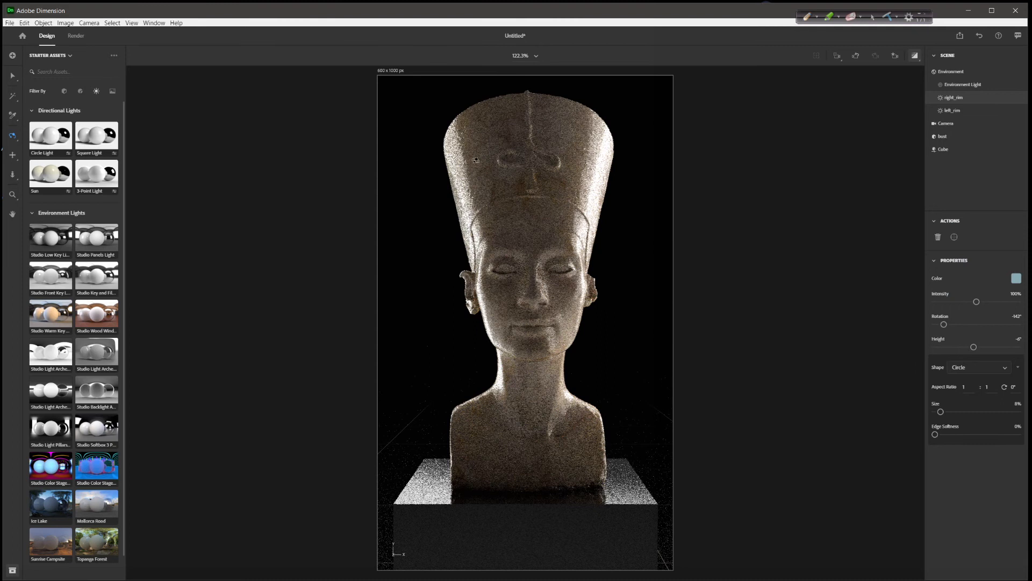
# Set the left_rim light's rotation to 164° and height to 10°, and tint it a soft greyish blue
pyautogui.click(956, 111)
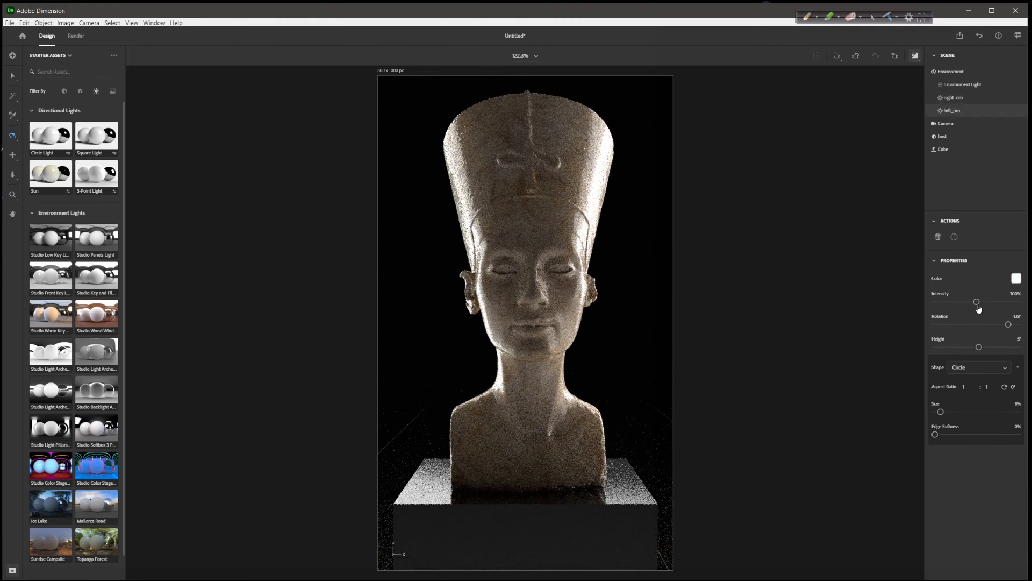
pyautogui.moveTo(1008, 325); pyautogui.dragTo(983, 346)
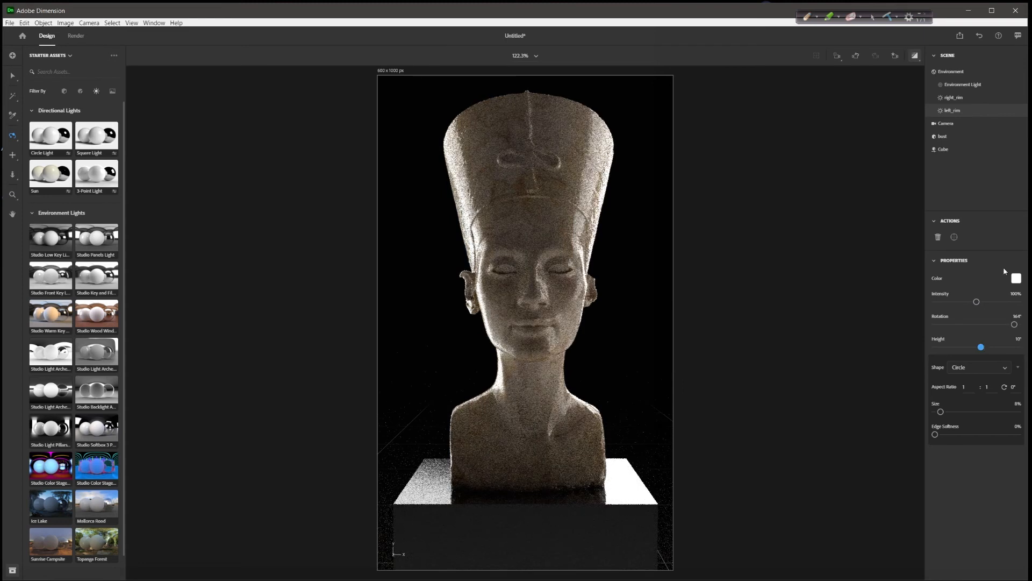
pyautogui.click(1017, 279)
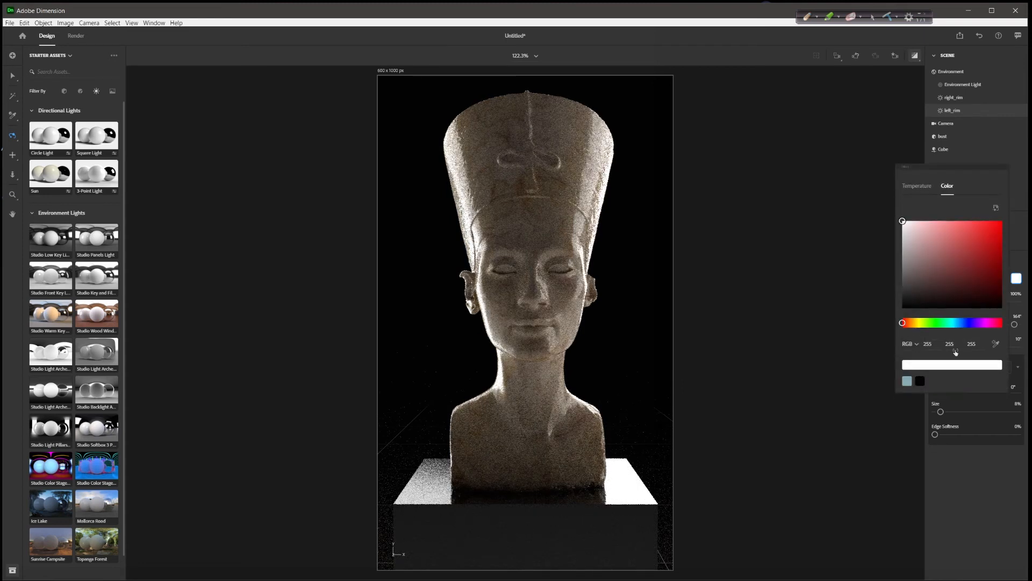
pyautogui.click(955, 325)
pyautogui.moveTo(924, 240); pyautogui.dragTo(934, 245)
pyautogui.click(969, 480)
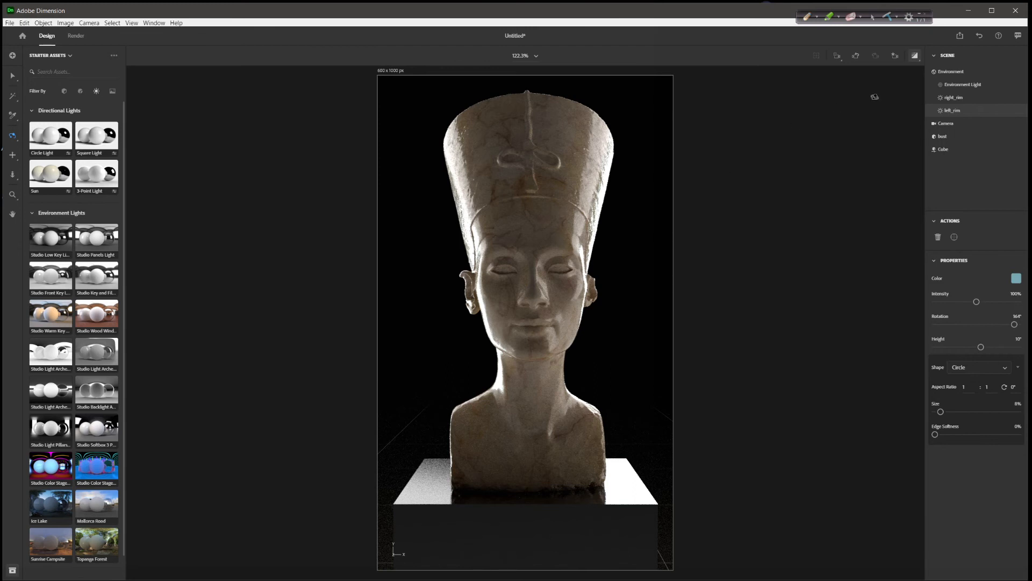
# Set the environment light's intensity to 50%
pyautogui.click(961, 88)
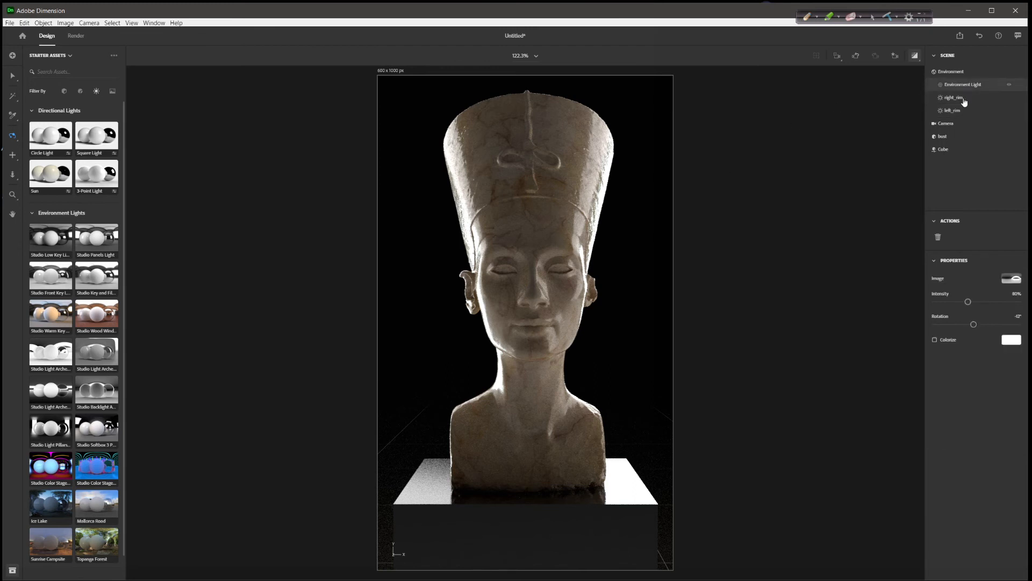
pyautogui.click(1018, 294)
pyautogui.write('50')
pyautogui.press('Return')
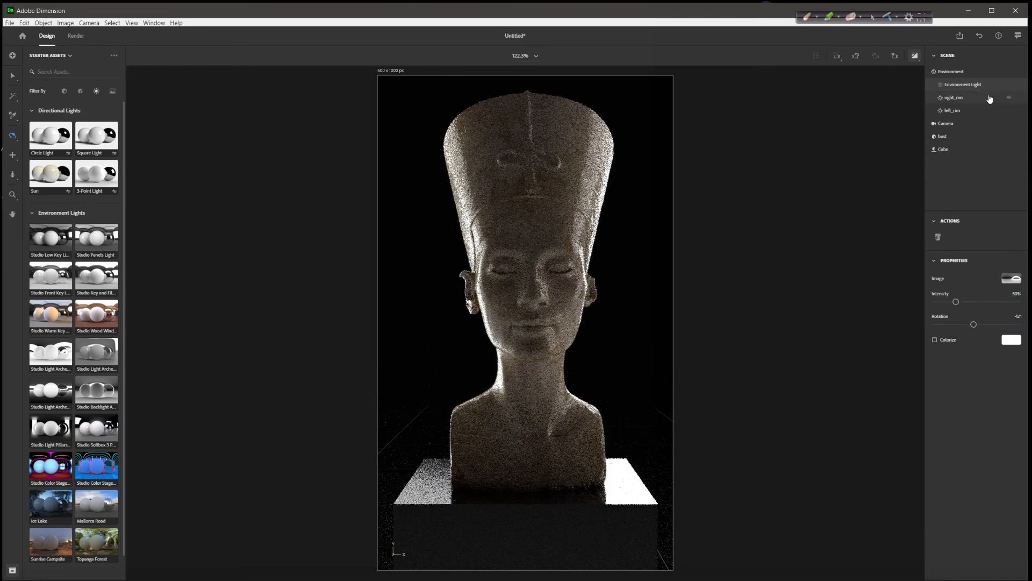
# Set the right_rim light's intensity to 70%
pyautogui.click(964, 100)
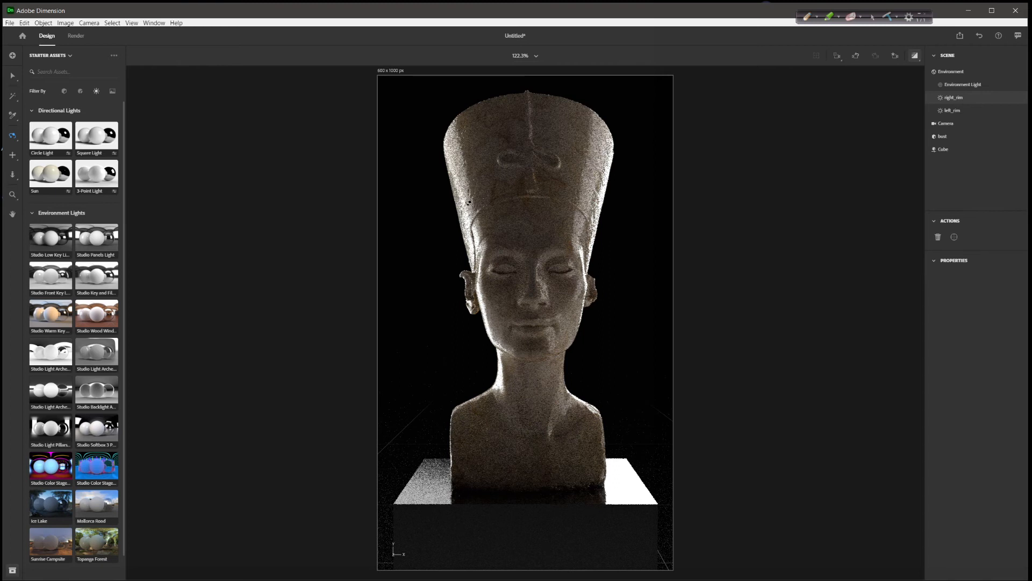
pyautogui.write('70')
pyautogui.press('Return')
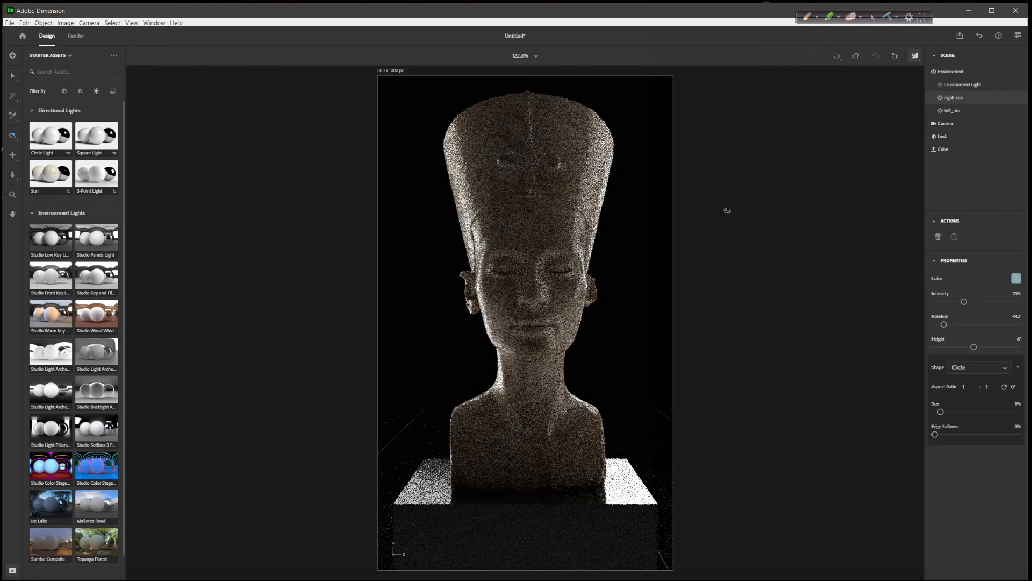
# Set the left_rim light's intensity to 60% and the environment light's intensity to 61%
pyautogui.click(963, 110)
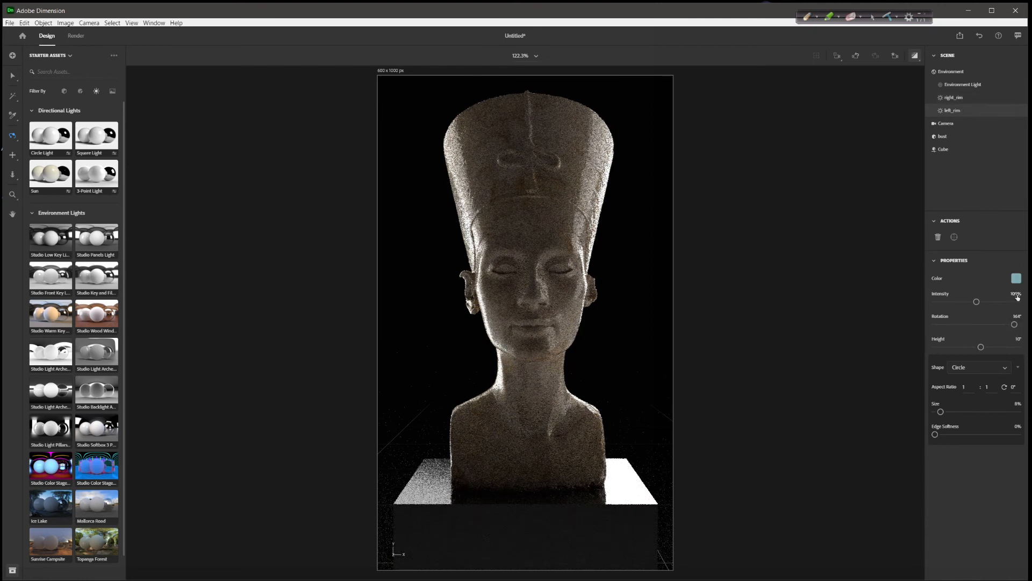
pyautogui.write('60')
pyautogui.press('Return')
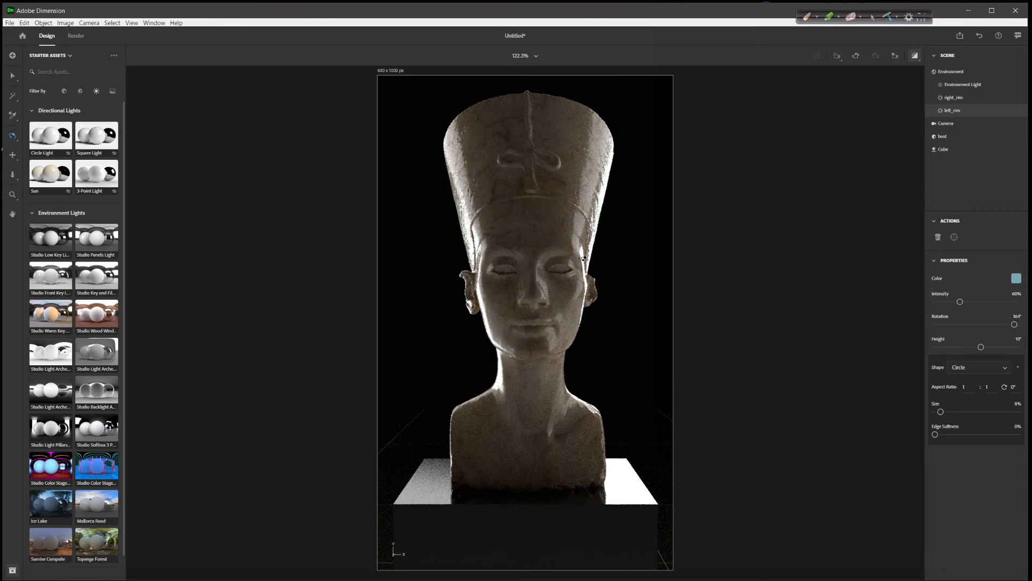
pyautogui.moveTo(960, 304); pyautogui.dragTo(955, 305)
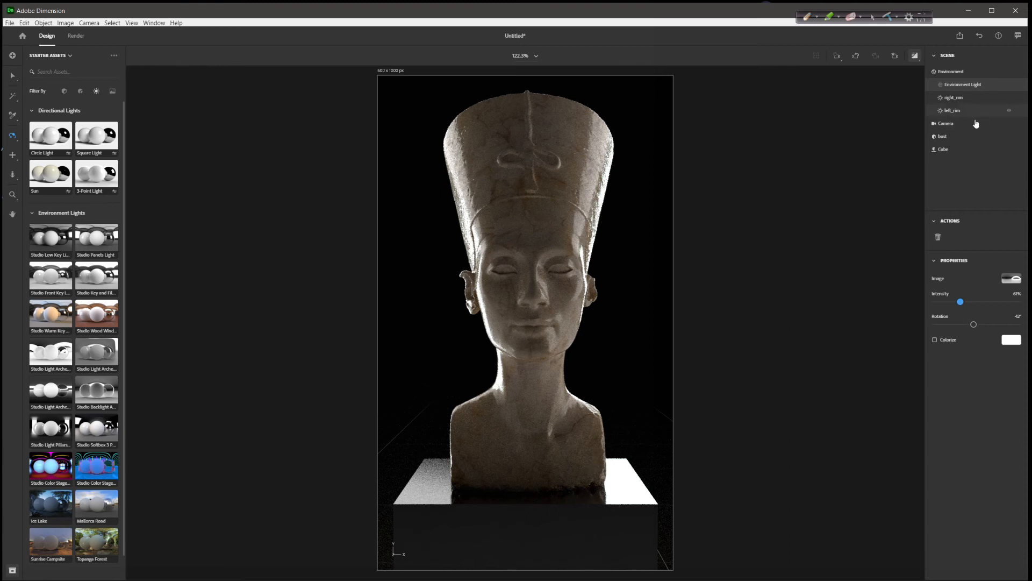
# Adjust the cube's Glossy Paper material to a roughness of about 0.12, roughness variation of 0.18 and grain intensity of 0.57
pyautogui.click(953, 150)
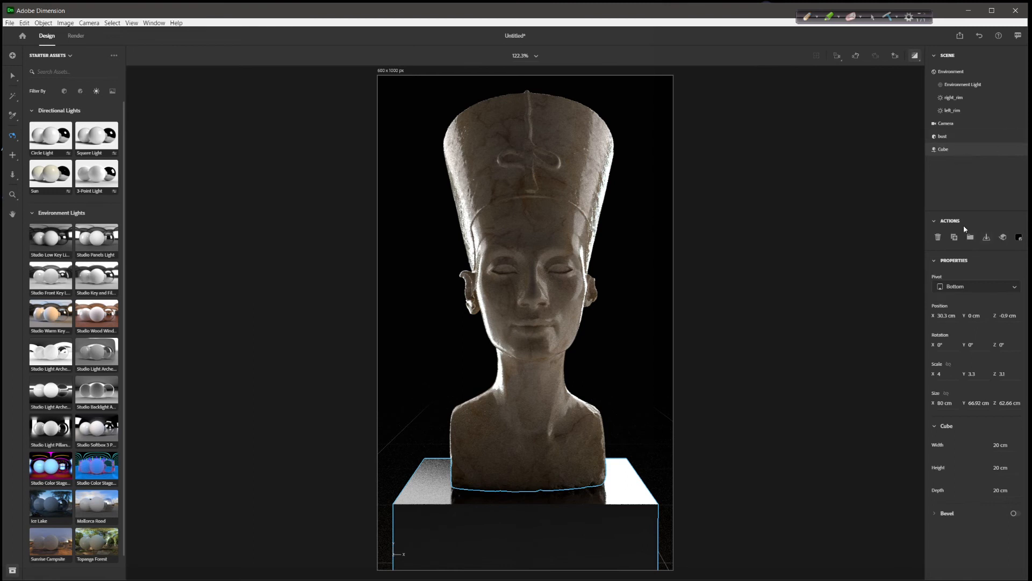
pyautogui.click(1019, 238)
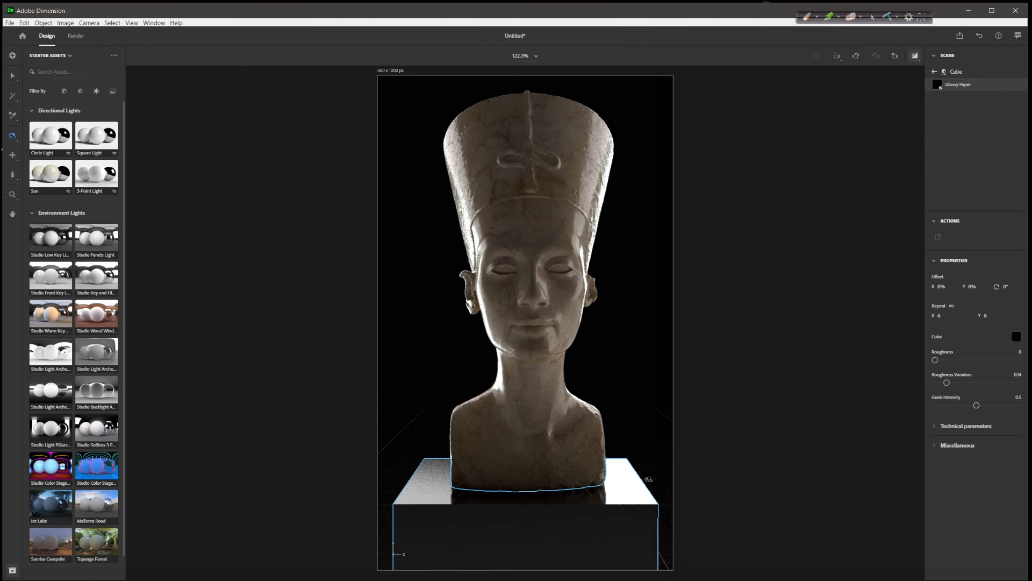
pyautogui.moveTo(937, 361); pyautogui.dragTo(986, 361)
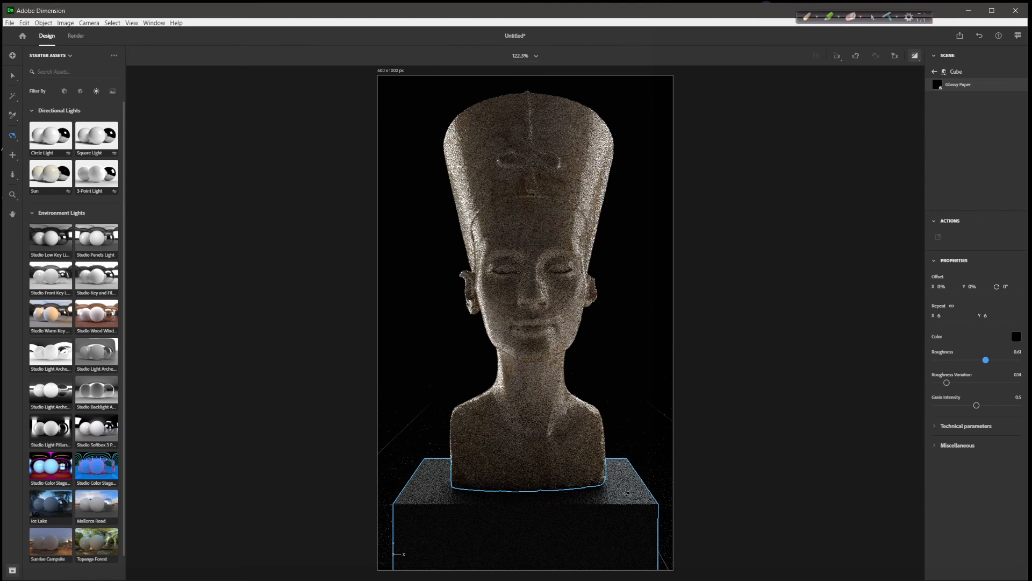
pyautogui.moveTo(987, 362); pyautogui.dragTo(935, 361)
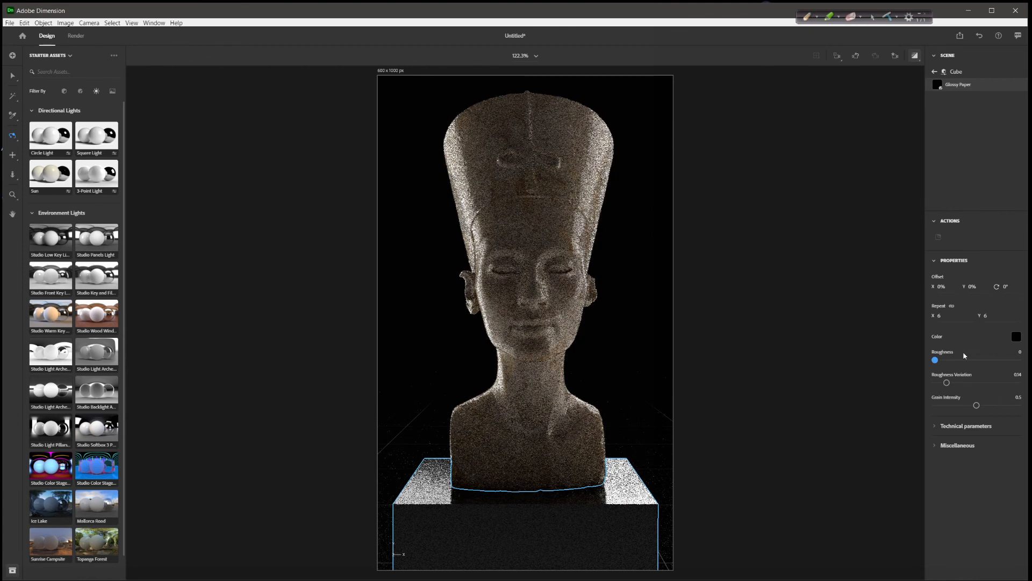
pyautogui.moveTo(936, 361); pyautogui.dragTo(968, 361)
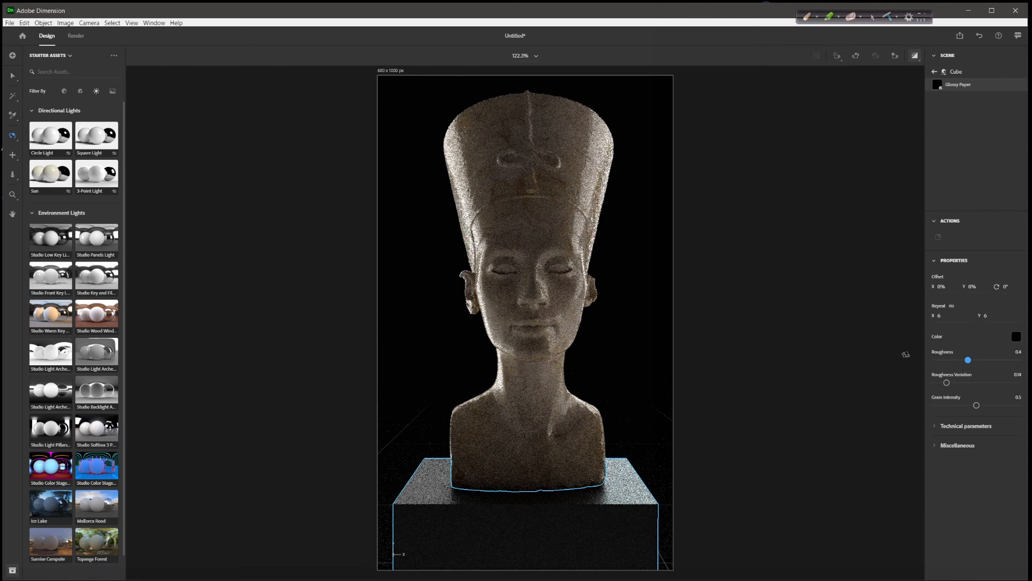
pyautogui.moveTo(947, 384); pyautogui.dragTo(966, 386)
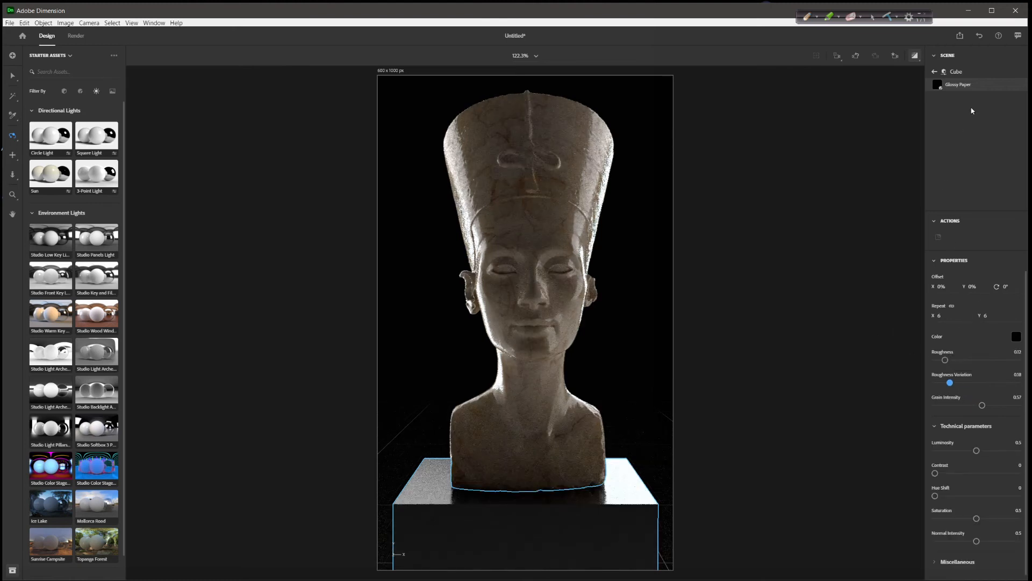
pyautogui.click(935, 73)
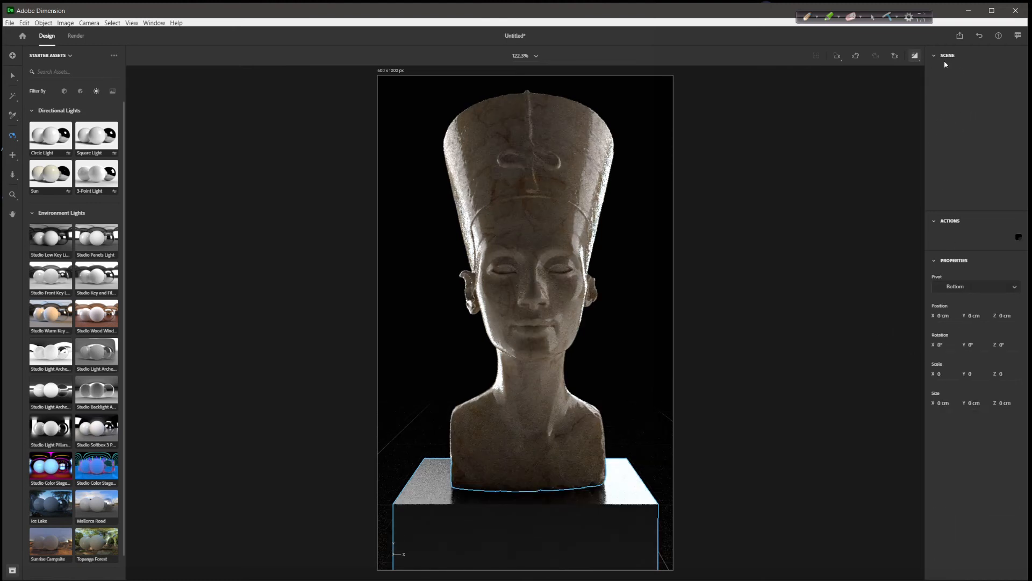
# Enable a bevel on the cube pedestal and set its radius to 0.2 cm
pyautogui.click(967, 72)
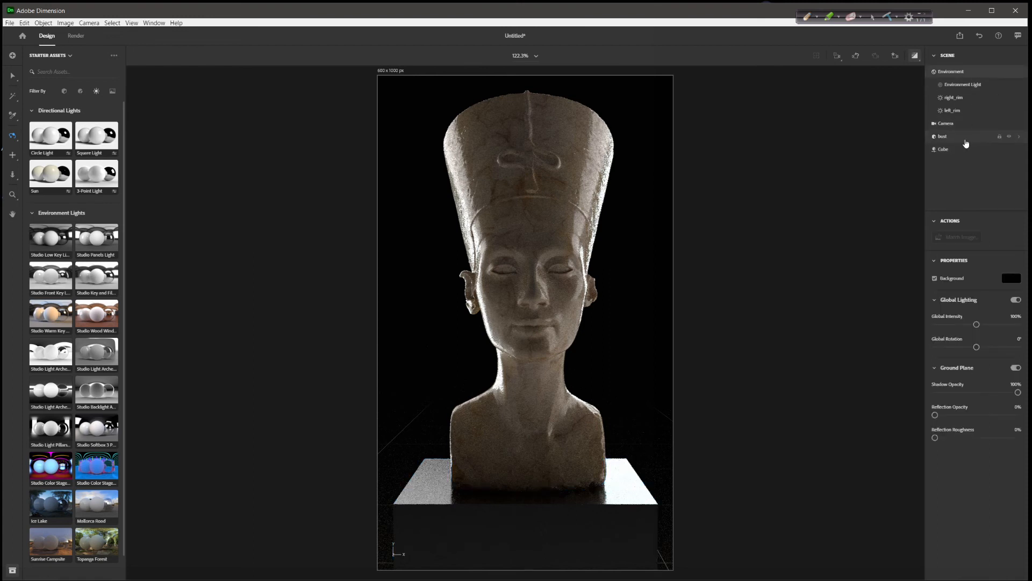
pyautogui.click(950, 151)
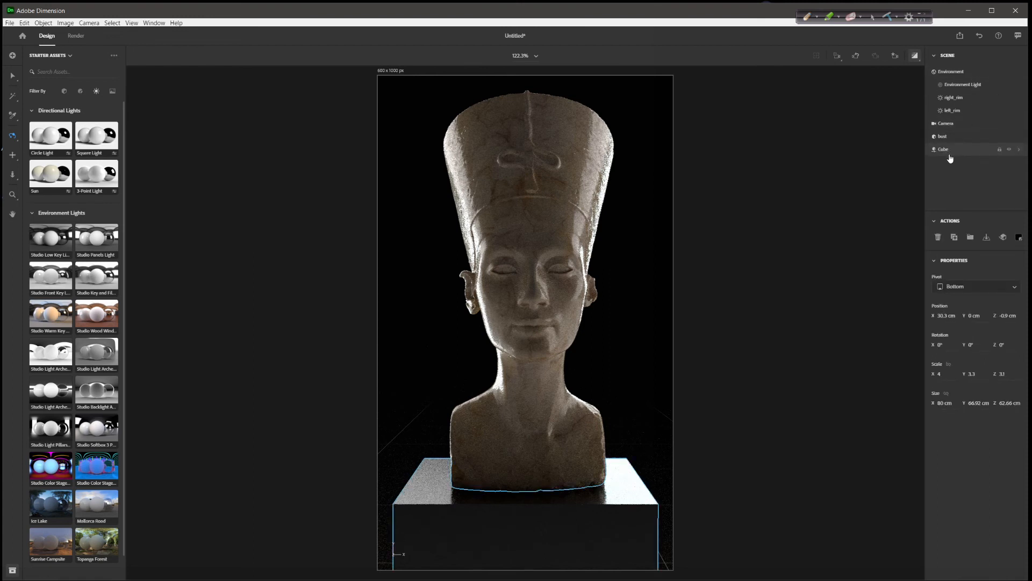
pyautogui.click(1015, 513)
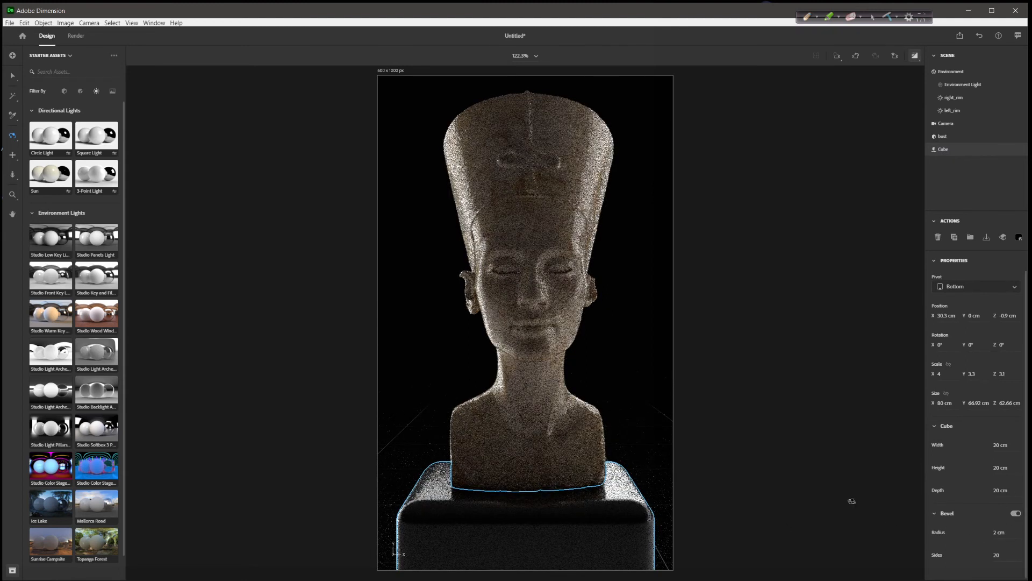
pyautogui.click(1008, 531)
pyautogui.write('0.2')
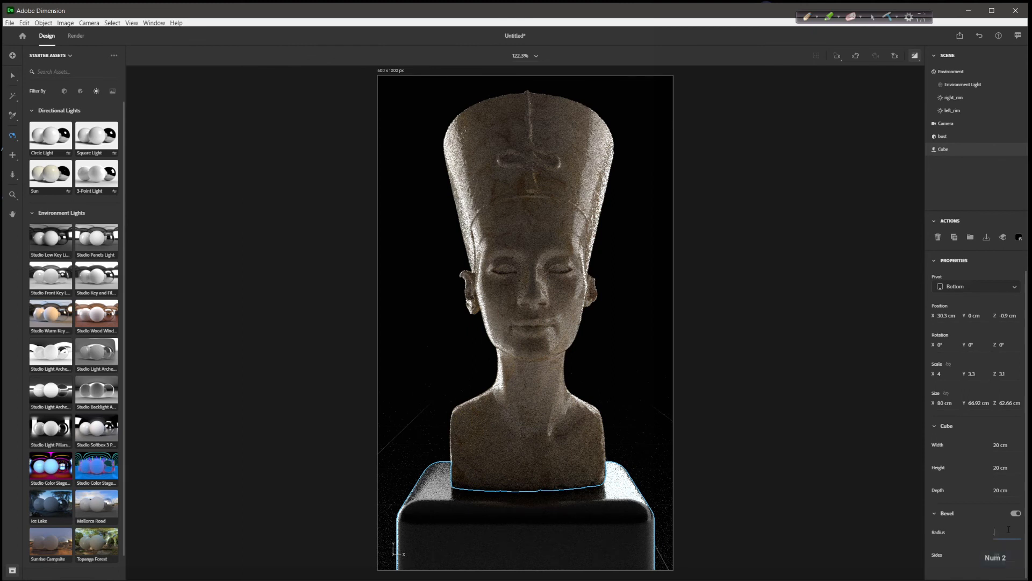
pyautogui.press('Return')
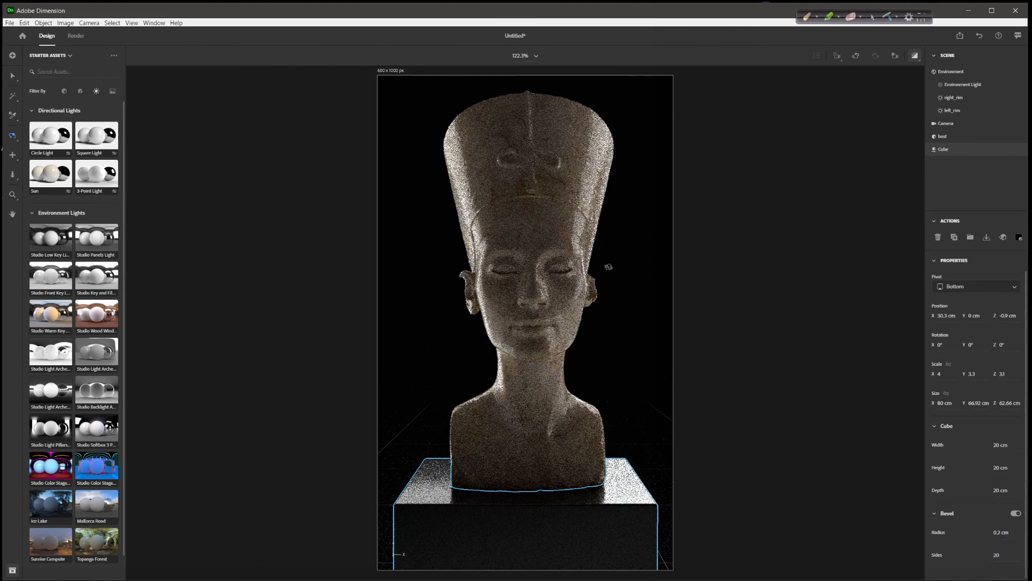
# Turn off the bevel on the cube pedestal and leave nothing selected in the scene
pyautogui.press('v')
pyautogui.click(580, 301)
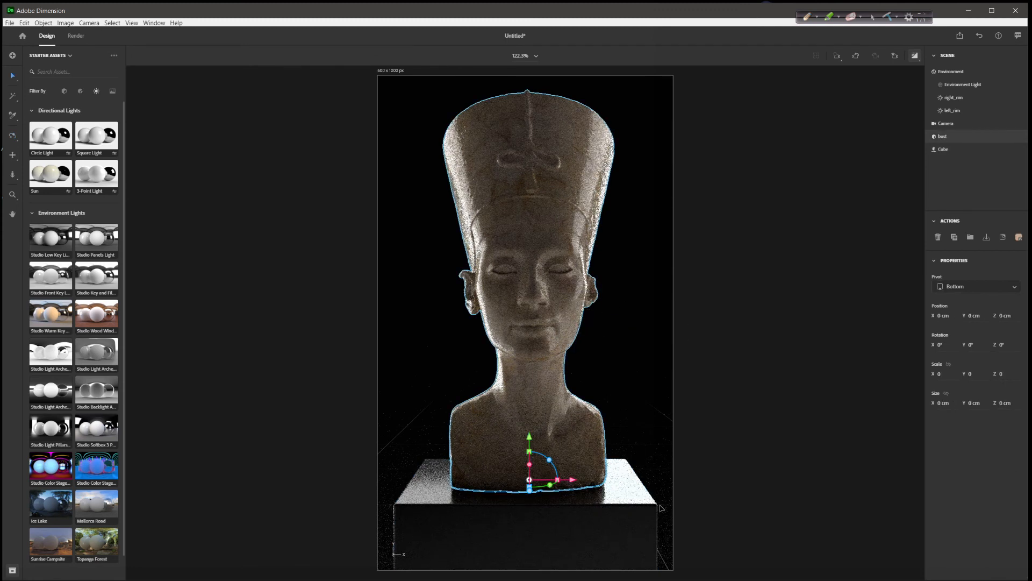
pyautogui.click(720, 499)
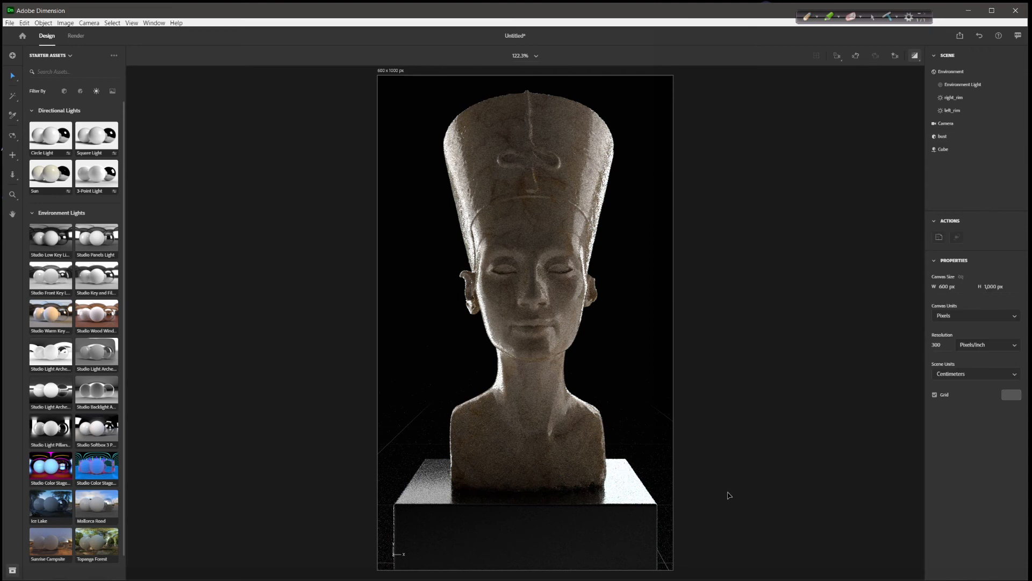
pyautogui.click(635, 524)
pyautogui.click(1015, 515)
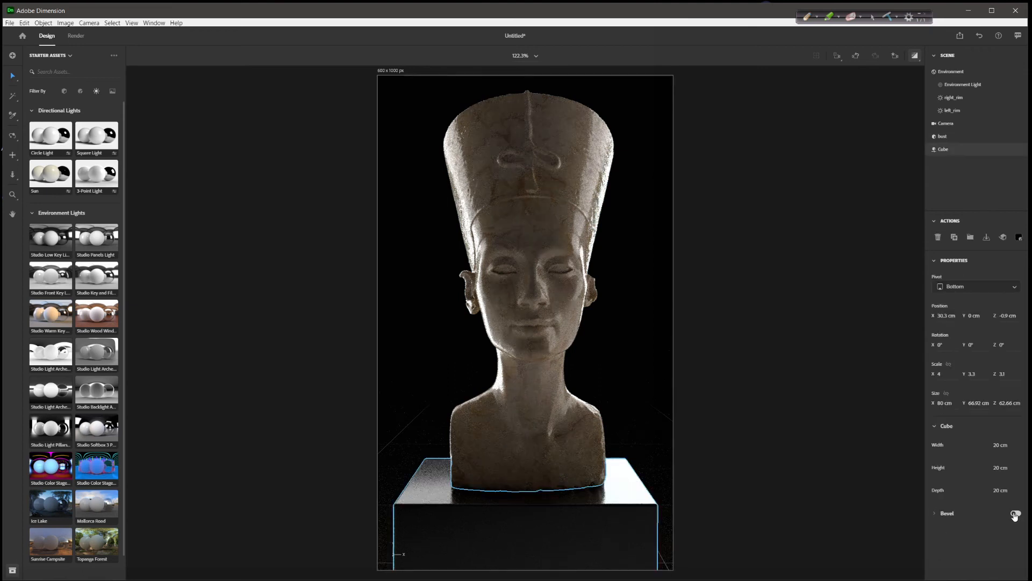
pyautogui.click(733, 516)
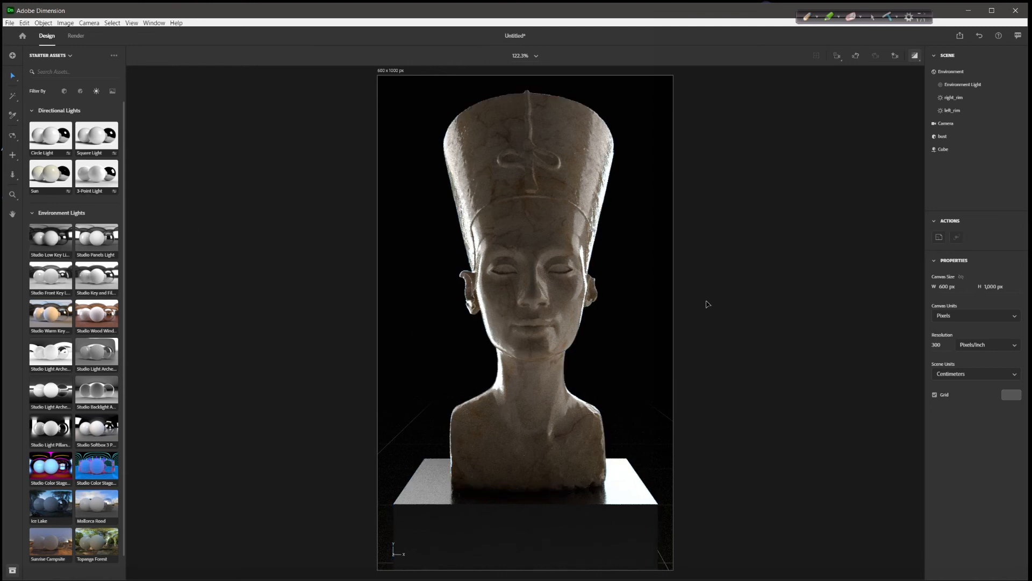
# Render the current view locally as "bust" at High (Slow) quality in 16-bit PSD format, saved to the desktop
pyautogui.click(972, 111)
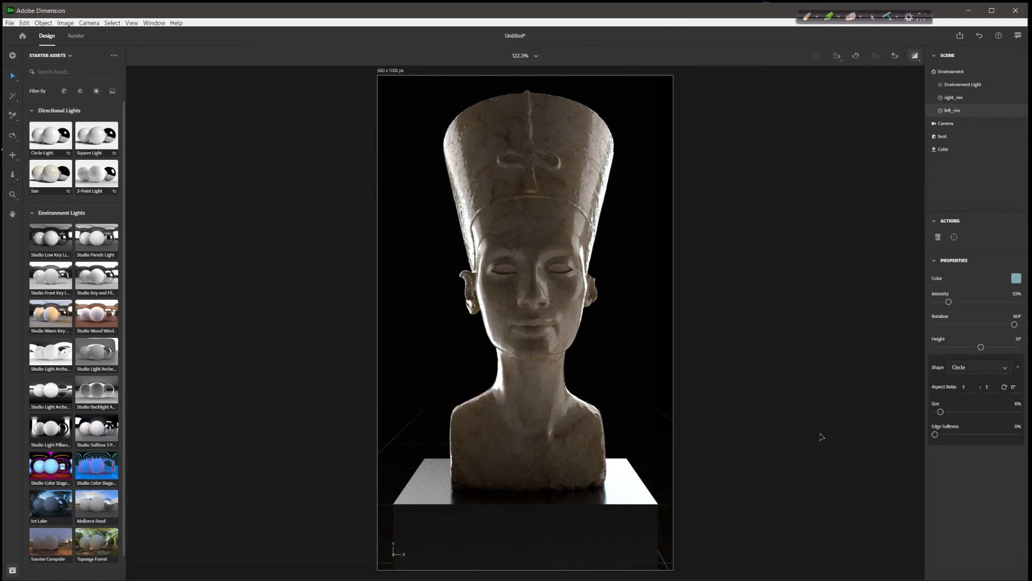
pyautogui.click(74, 38)
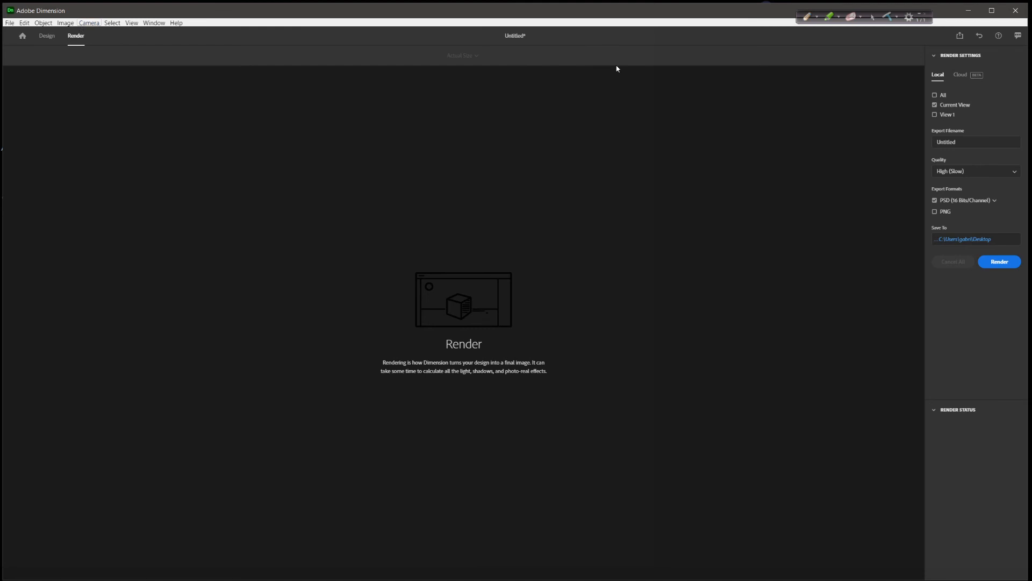
pyautogui.click(945, 142)
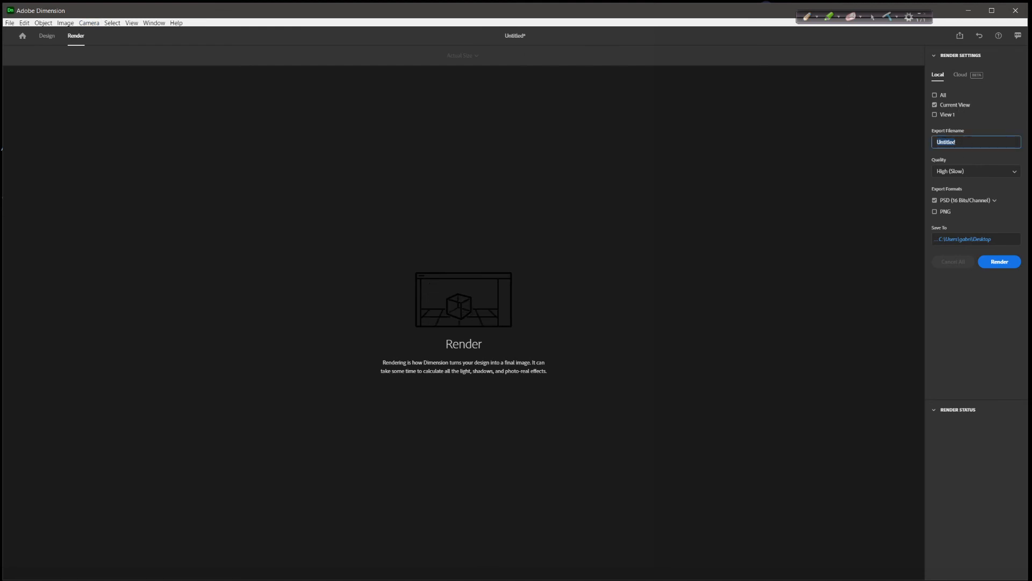
pyautogui.write('bust')
pyautogui.click(966, 176)
pyautogui.click(962, 214)
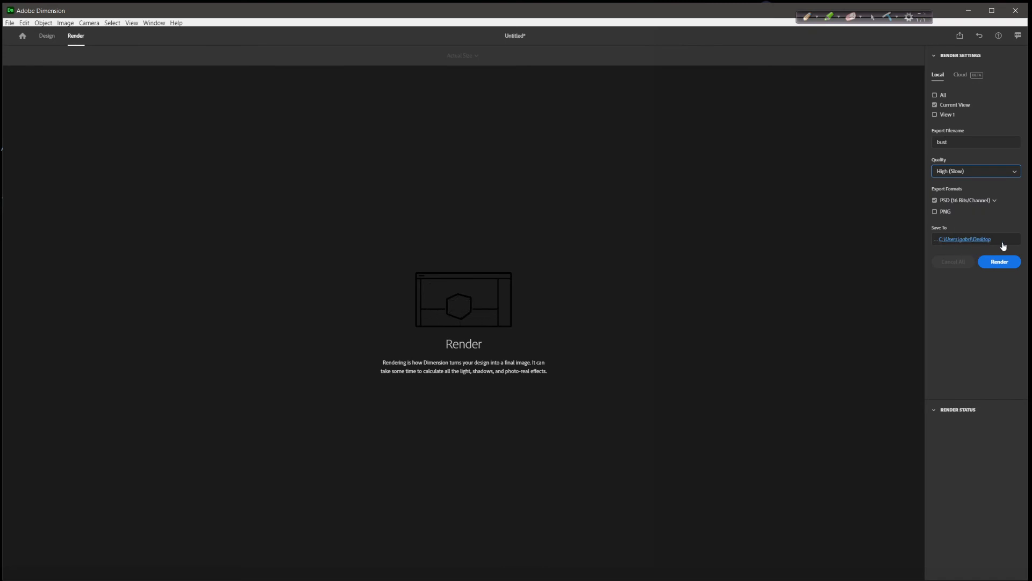
pyautogui.click(1004, 266)
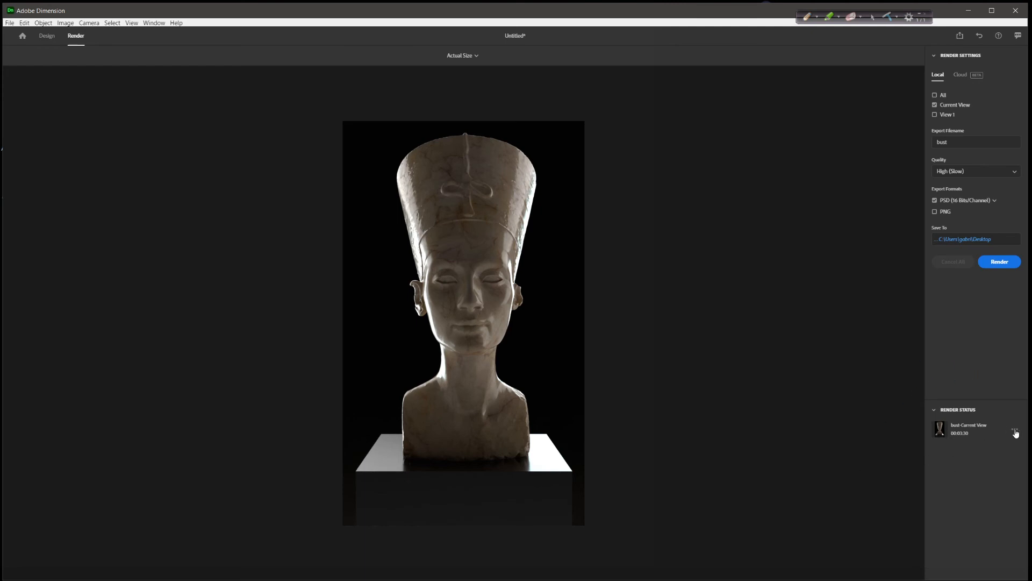
# Open the finished bust render in Photoshop and compare the Rendered Image layer with the Rendered Image (Reduced Noise) layer
pyautogui.click(1015, 431)
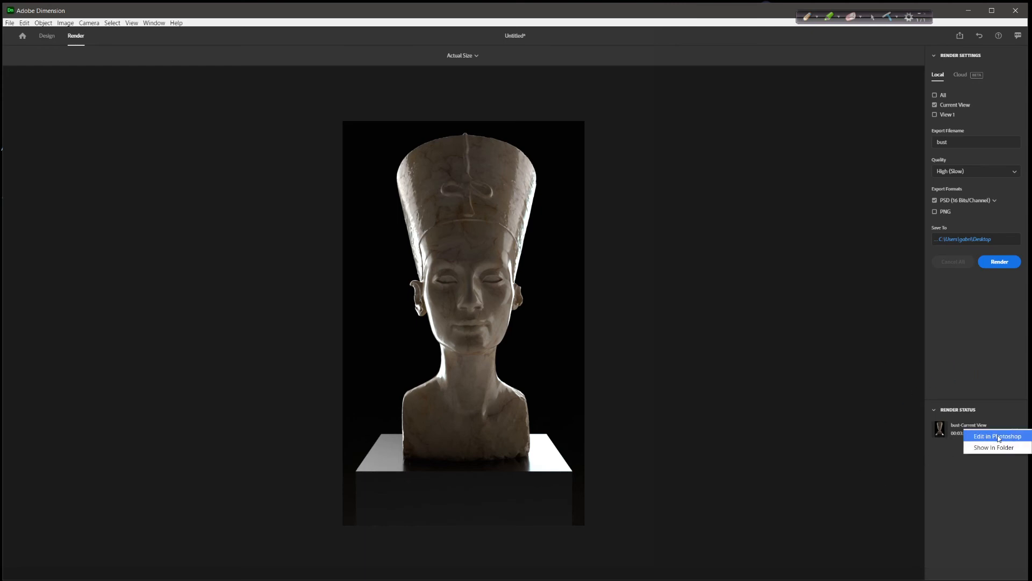
pyautogui.click(1008, 437)
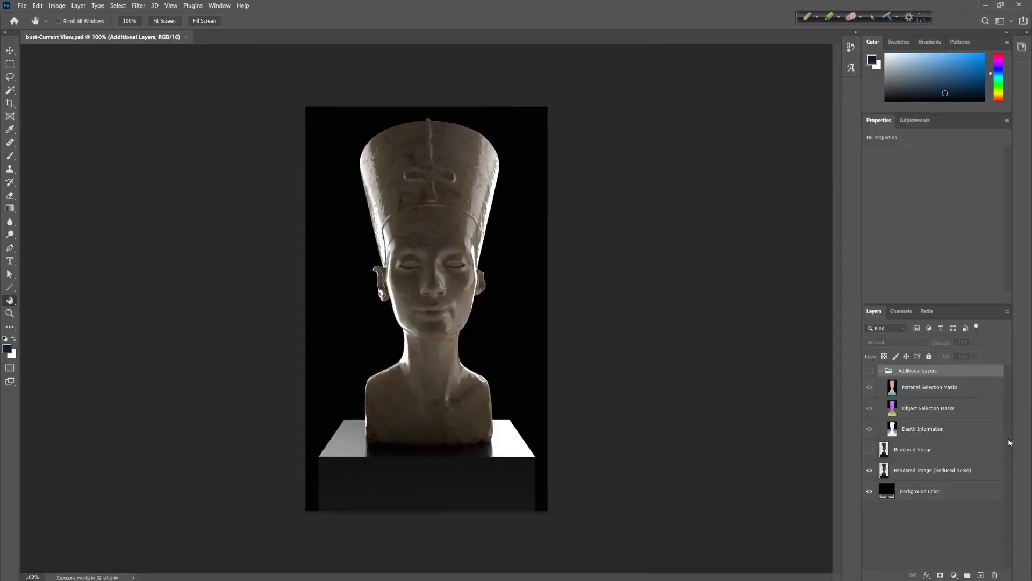
pyautogui.hotkey('ctrl', '=')
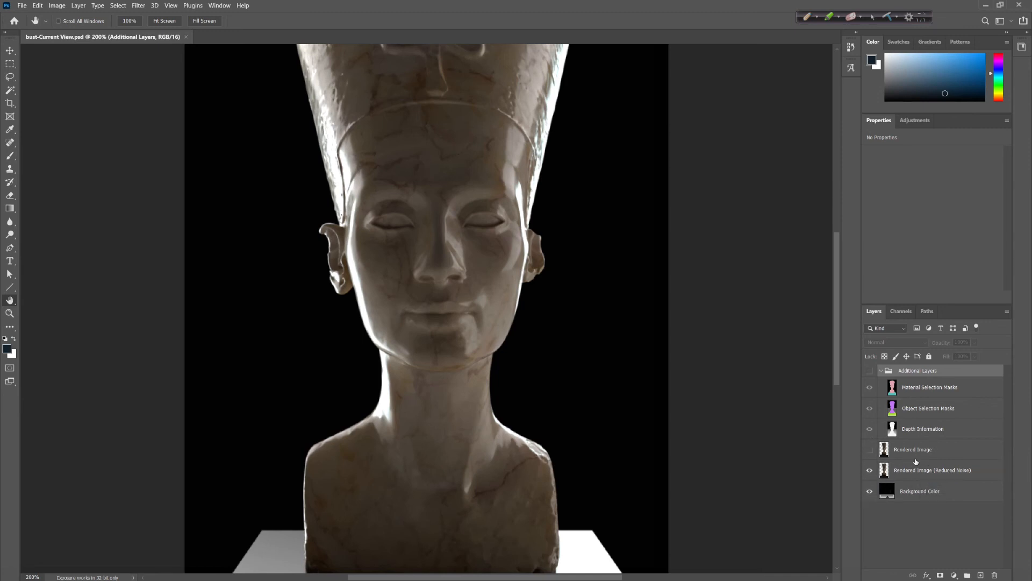
pyautogui.click(870, 449)
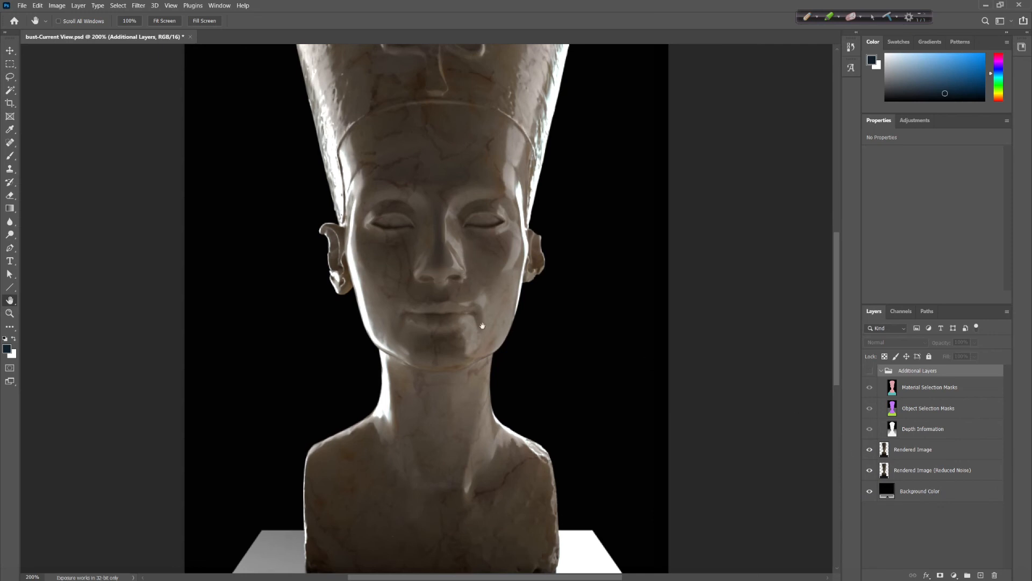
pyautogui.click(921, 471)
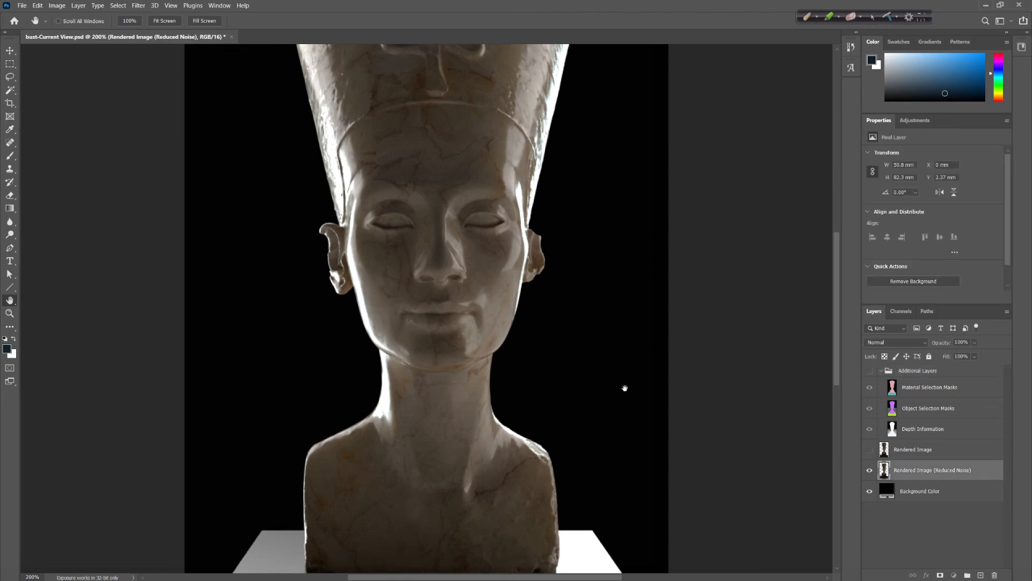
# Show the Additional Layers group, hide its material and object masks, examine the Depth Information layer, and hide that layer too
pyautogui.click(871, 372)
pyautogui.click(870, 410)
pyautogui.click(870, 391)
pyautogui.click(923, 432)
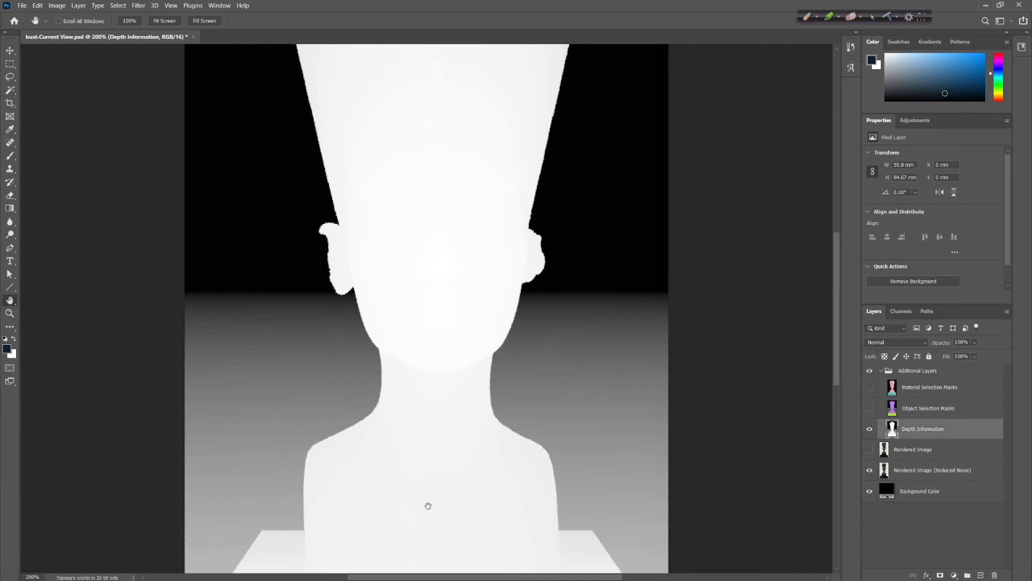
pyautogui.hotkey('ctrl', '1')
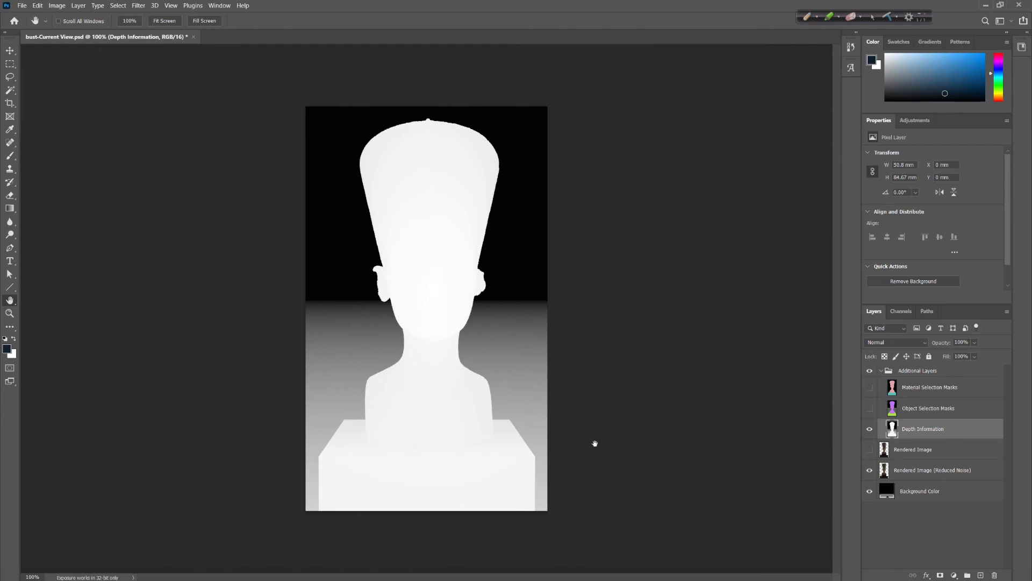
pyautogui.click(870, 430)
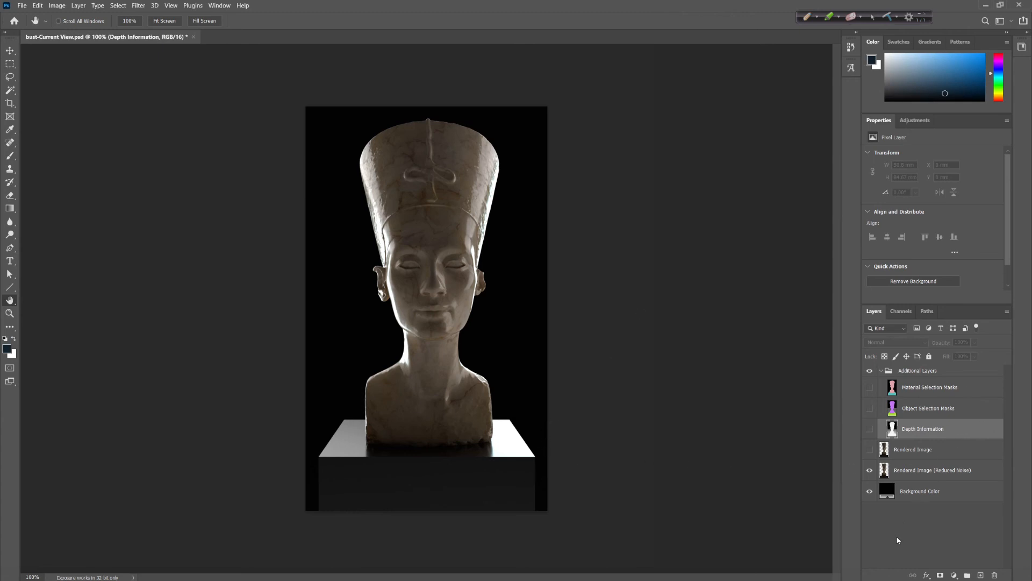
# Add a Selective Color adjustment above the Rendered Image (Reduced Noise) layer and shift its Whites towards cyan
pyautogui.click(923, 472)
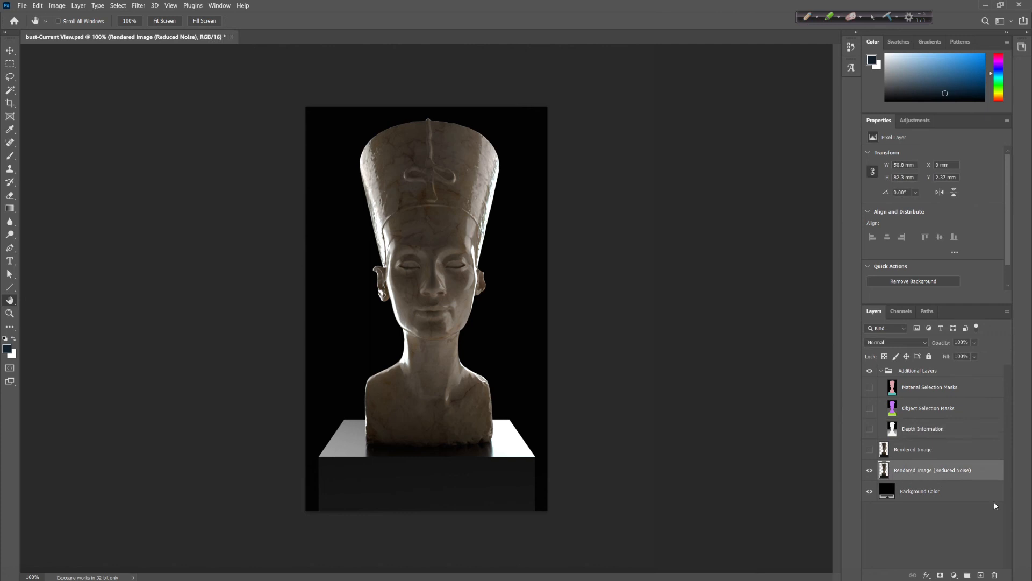
pyautogui.click(954, 575)
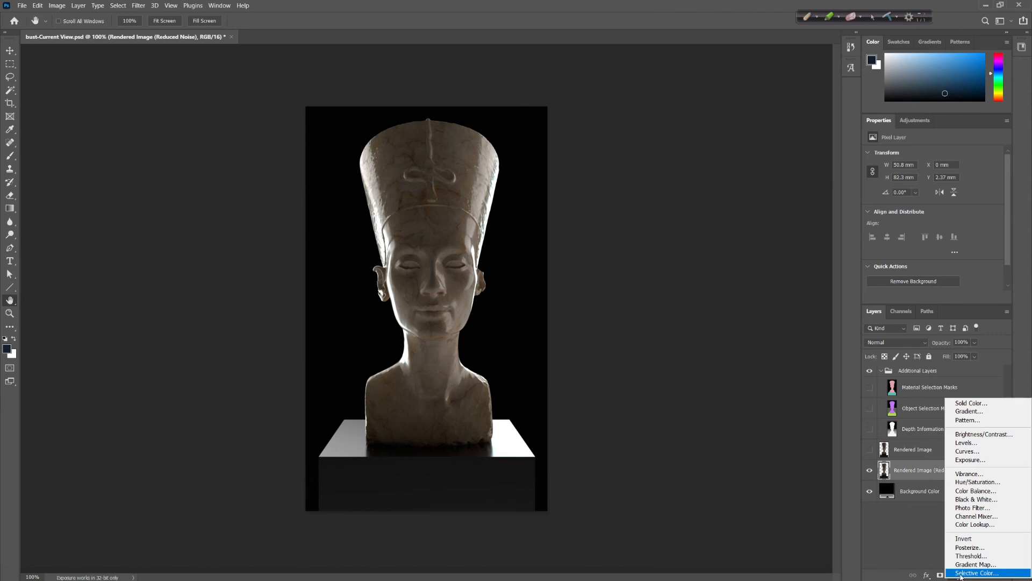
pyautogui.click(983, 573)
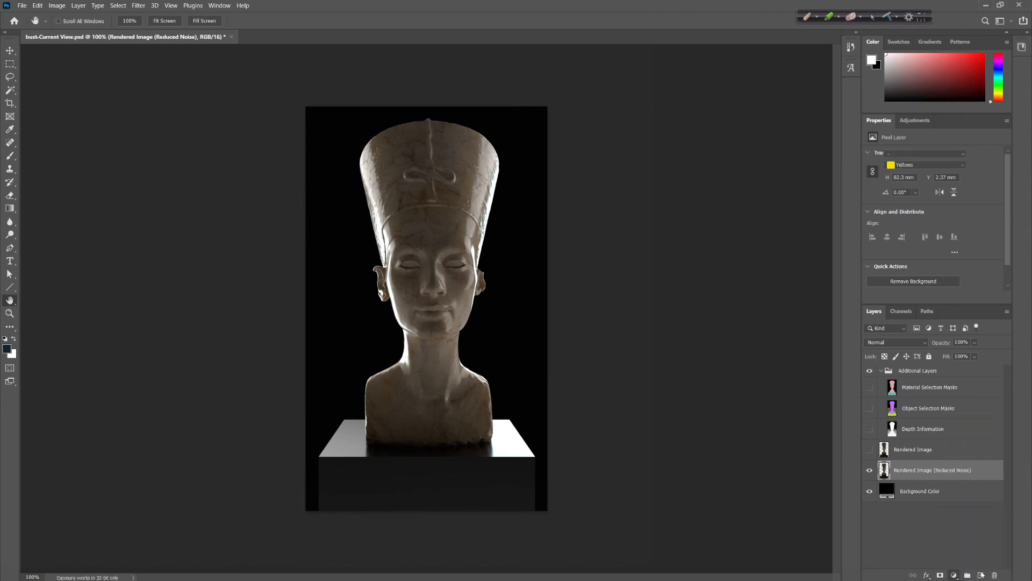
pyautogui.click(935, 165)
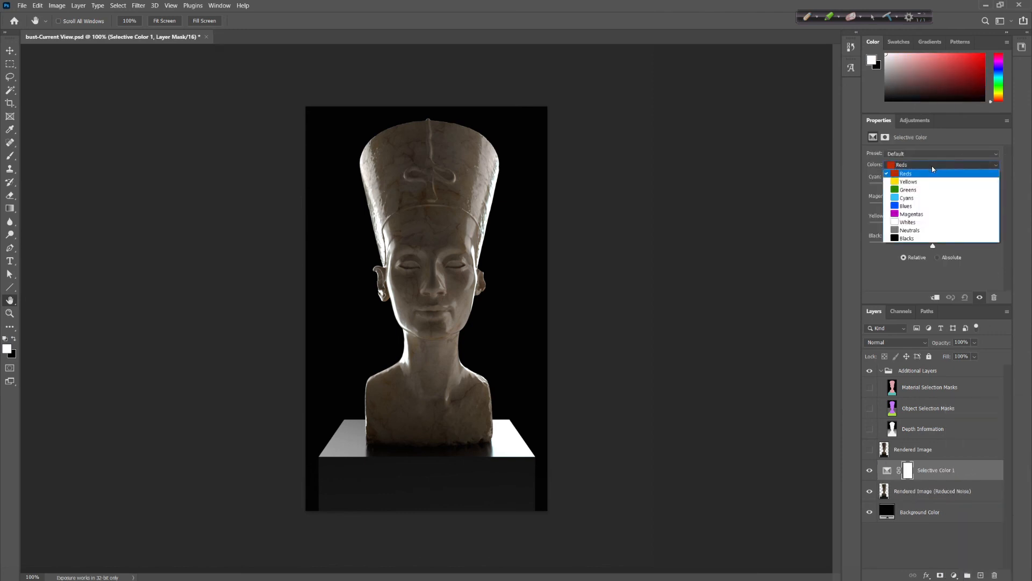
pyautogui.click(933, 224)
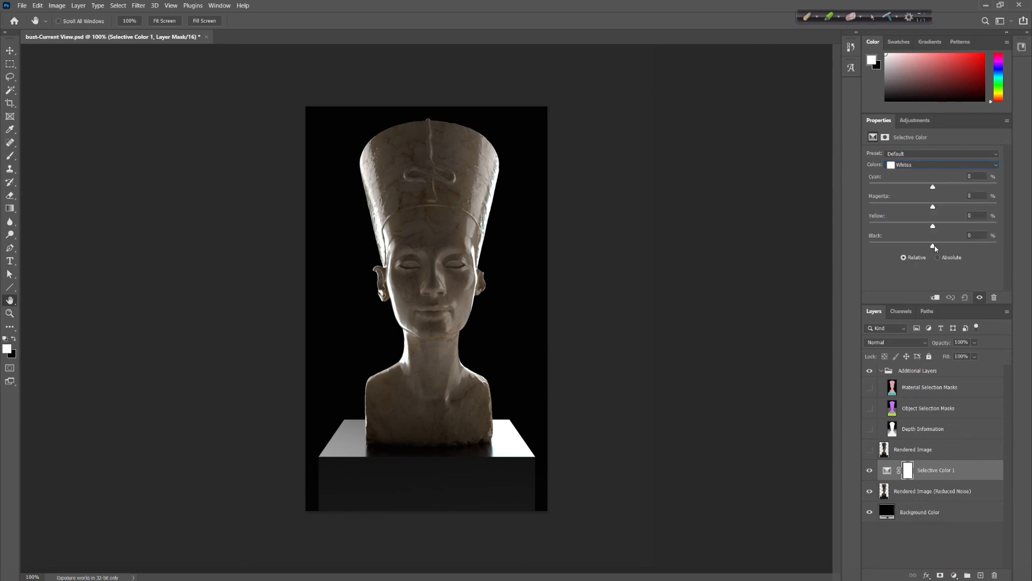
pyautogui.moveTo(939, 245); pyautogui.dragTo(970, 194)
pyautogui.moveTo(962, 187); pyautogui.dragTo(959, 187)
# Slightly raise the black and cyan amounts for the Blacks in the Selective Color adjustment
pyautogui.click(931, 166)
pyautogui.click(926, 237)
pyautogui.moveTo(934, 249); pyautogui.dragTo(934, 248)
pyautogui.moveTo(936, 187); pyautogui.dragTo(937, 187)
# Set the Selective Color adjustment's Neutrals to cyan -3%, magenta +1% and yellow +1%
pyautogui.click(942, 165)
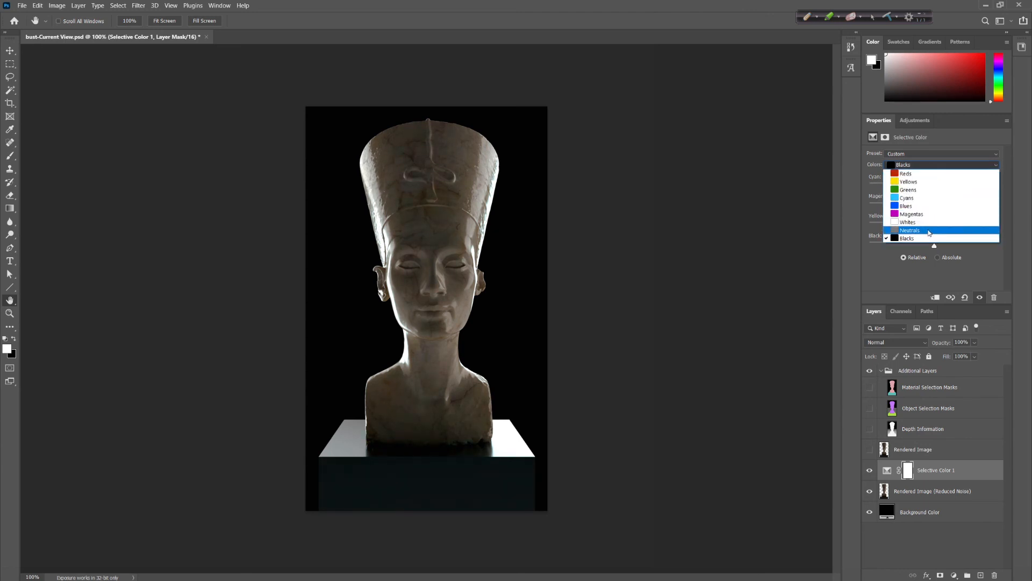
pyautogui.click(929, 231)
pyautogui.moveTo(937, 186); pyautogui.dragTo(932, 188)
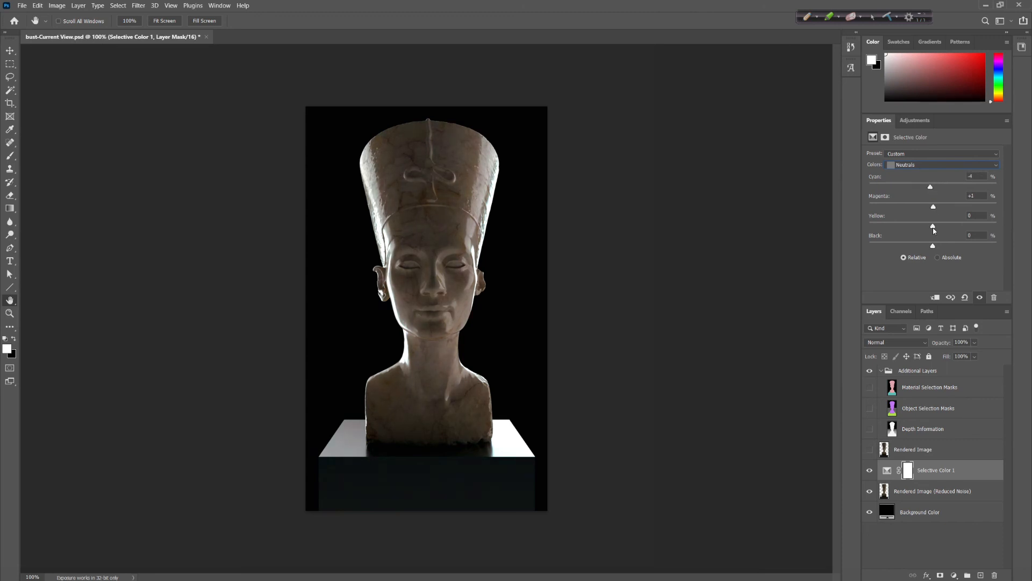
pyautogui.moveTo(934, 228); pyautogui.dragTo(935, 229)
# Add an Exposure adjustment above the Selective Color layer and lower its exposure to about -1.85
pyautogui.click(954, 576)
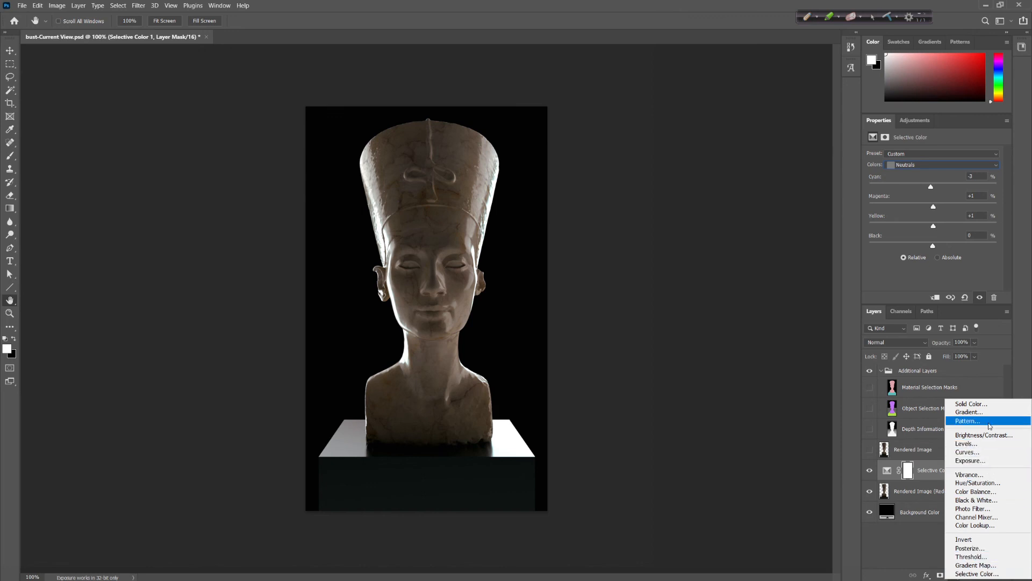
pyautogui.click(999, 462)
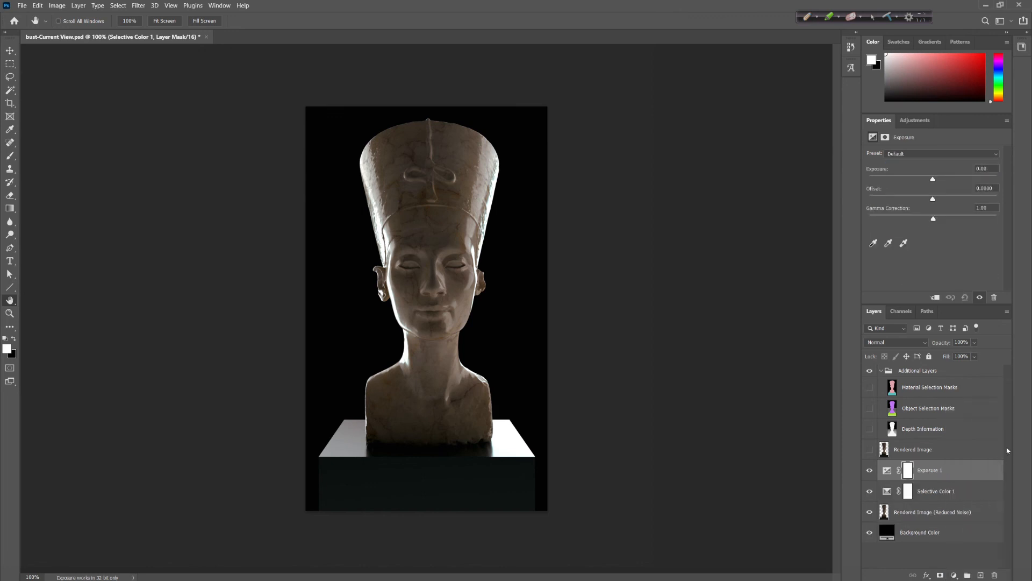
pyautogui.moveTo(933, 179); pyautogui.dragTo(917, 182)
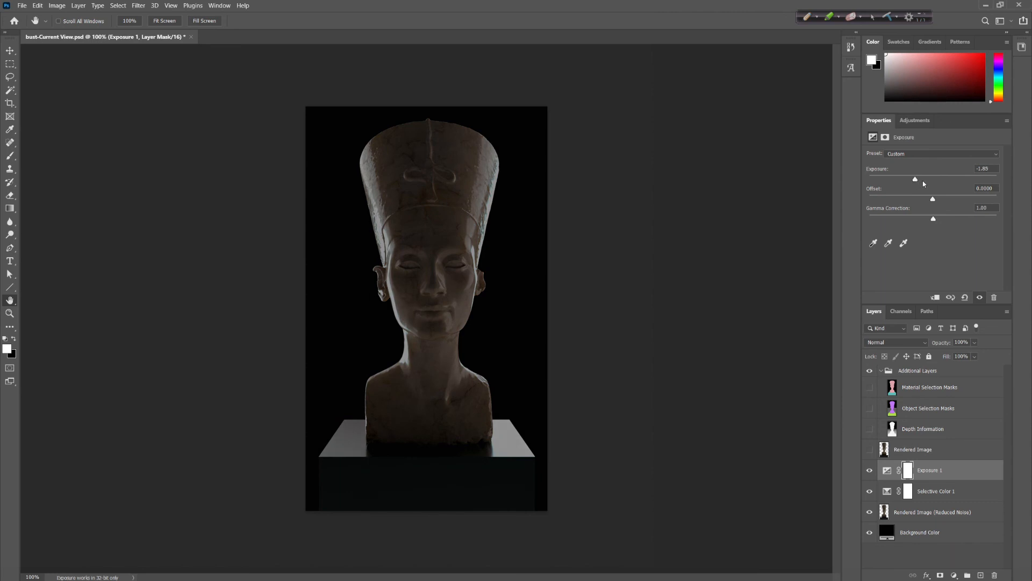
# Apply a white-to-black linear gradient to the Exposure mask from the bust's base up to its eyes, and compare the image with and without it
pyautogui.click(907, 470)
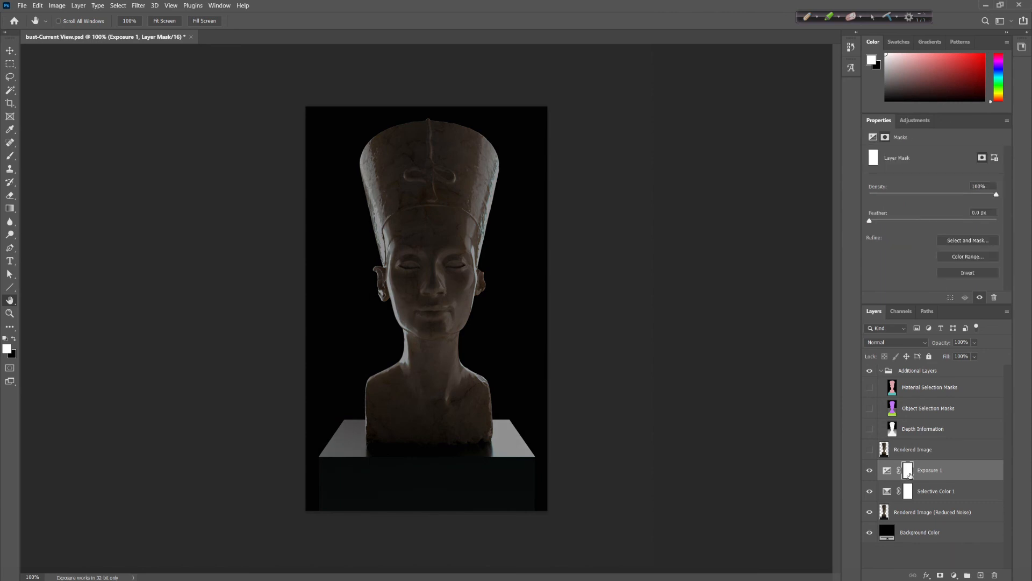
pyautogui.click(11, 209)
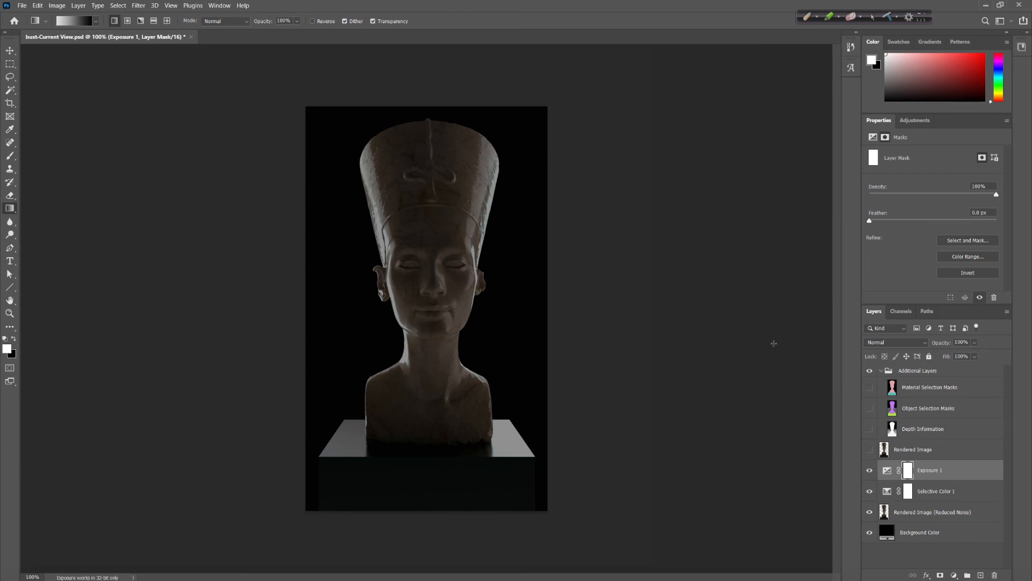
pyautogui.moveTo(434, 244); pyautogui.dragTo(435, 279)
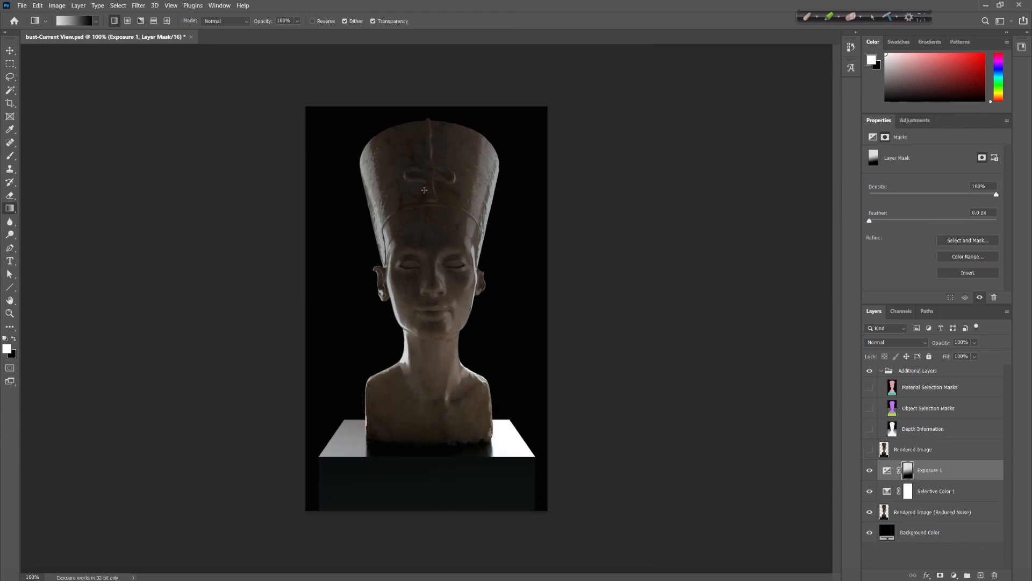
pyautogui.moveTo(449, 446); pyautogui.dragTo(449, 232)
pyautogui.moveTo(473, 417); pyautogui.dragTo(411, 257)
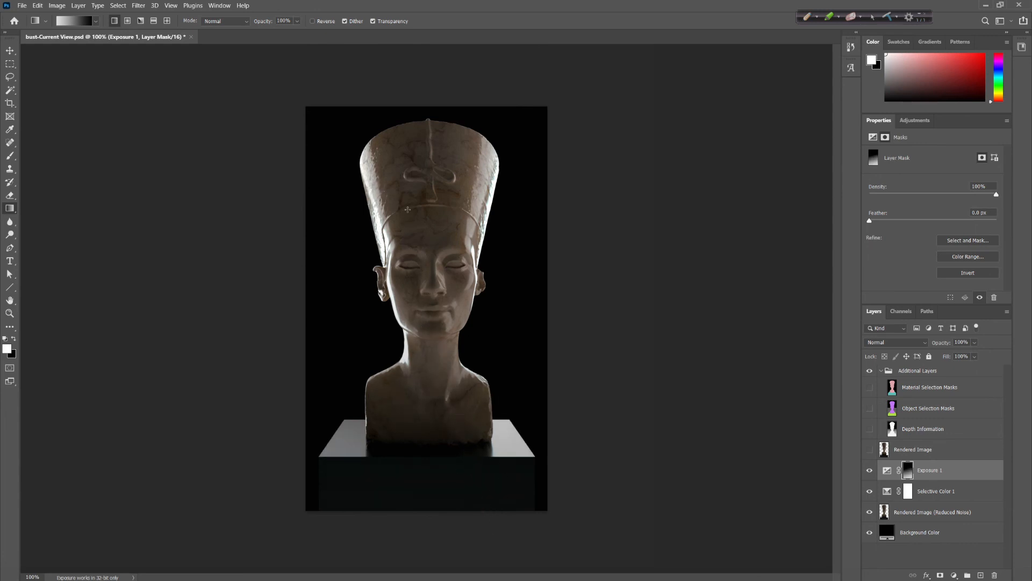
pyautogui.click(870, 471)
pyautogui.click(870, 470)
pyautogui.click(871, 471)
pyautogui.click(870, 471)
pyautogui.click(870, 471)
pyautogui.click(870, 471)
# Redraw the Exposure mask gradient from just below the canvas up to the bust's shoulders, and reduce the layer's opacity to 78%
pyautogui.moveTo(454, 528); pyautogui.dragTo(406, 377)
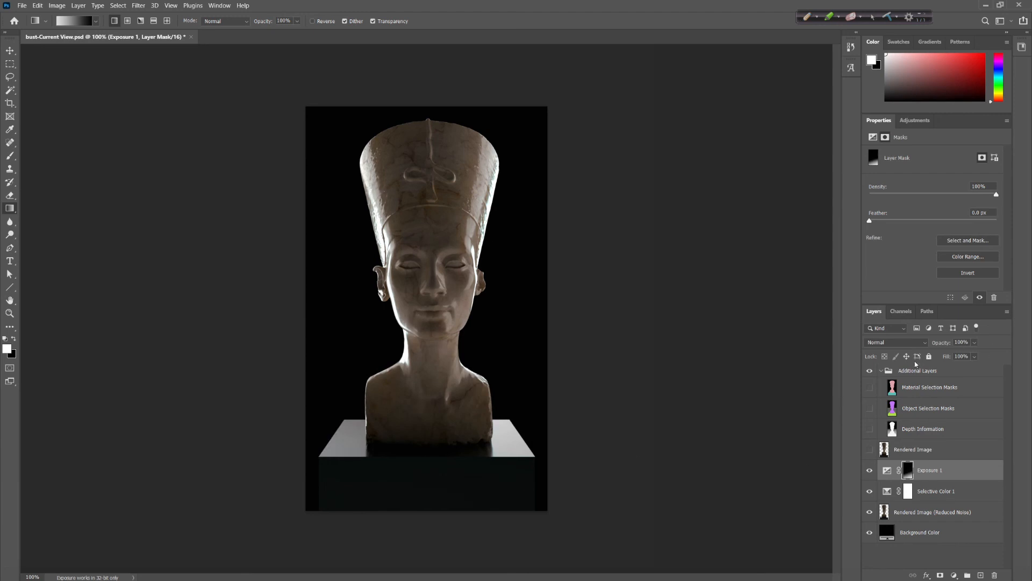
pyautogui.click(975, 343)
pyautogui.moveTo(985, 357)
pyautogui.mouseDown()
pyautogui.moveTo(964, 357)
pyautogui.moveTo(975, 357)
pyautogui.mouseUp()
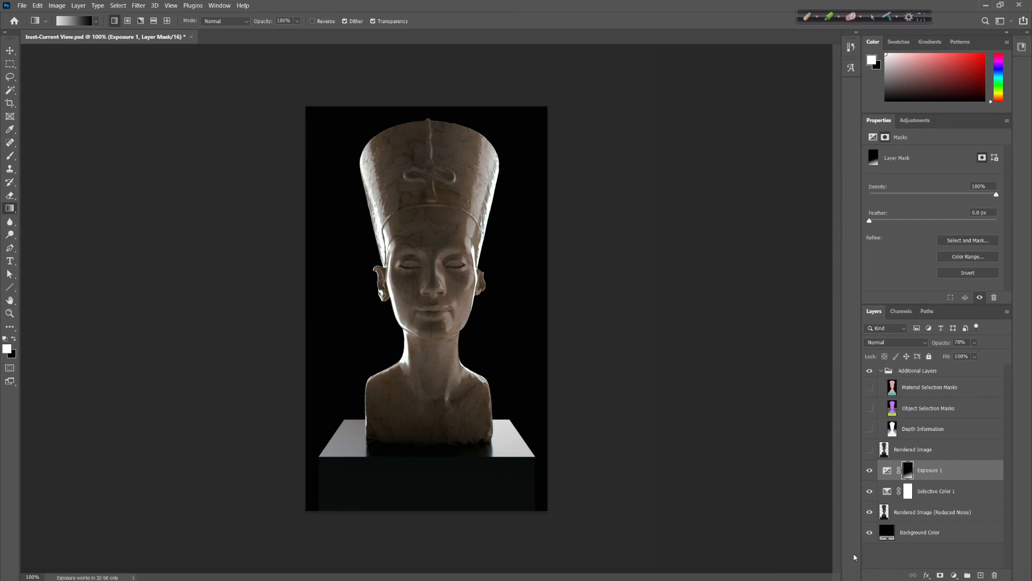
# Save the graded image to the Desktop in PNG format, keeping the file name bust-Current View
pyautogui.click(22, 5)
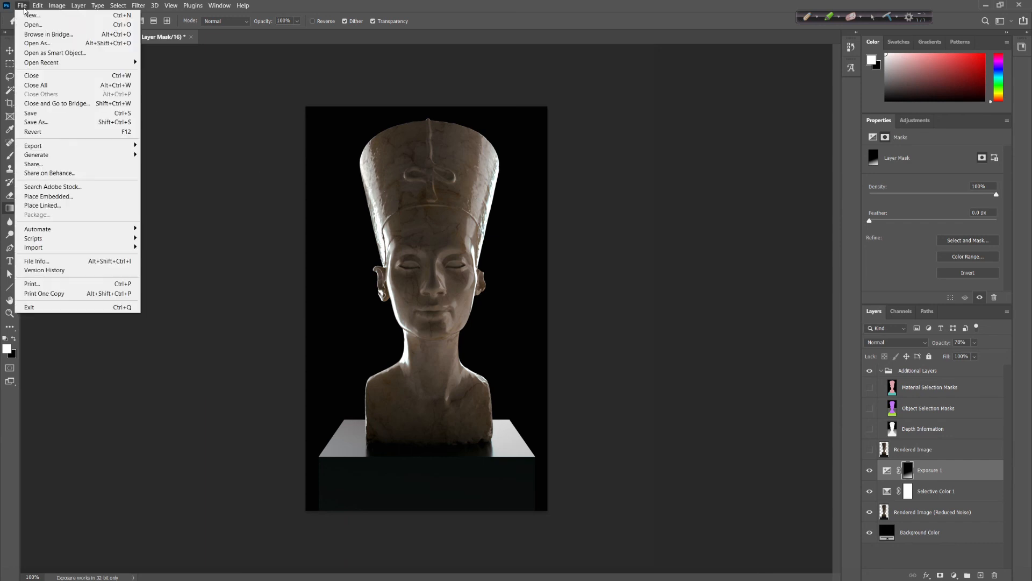
pyautogui.click(81, 126)
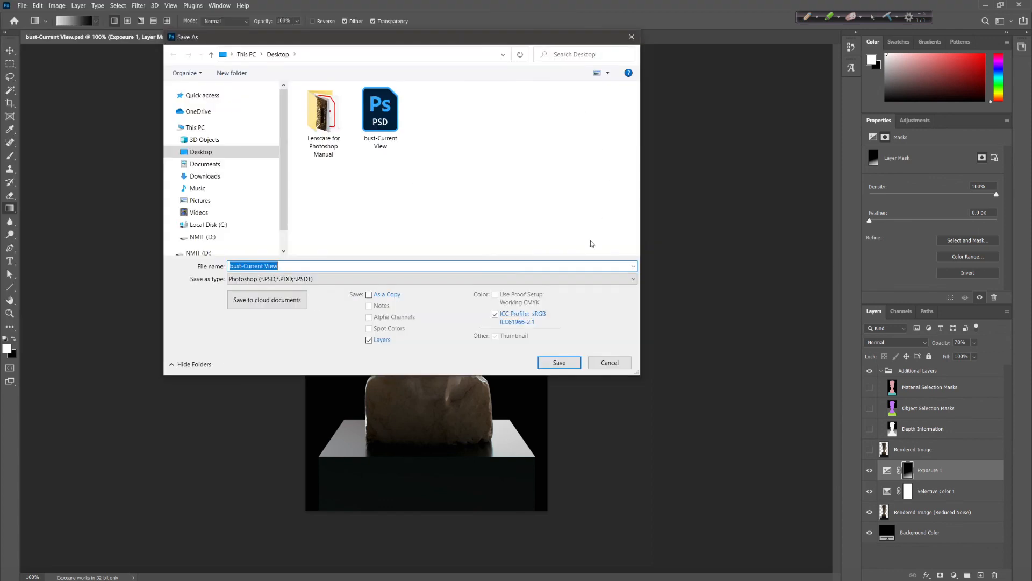
pyautogui.click(364, 284)
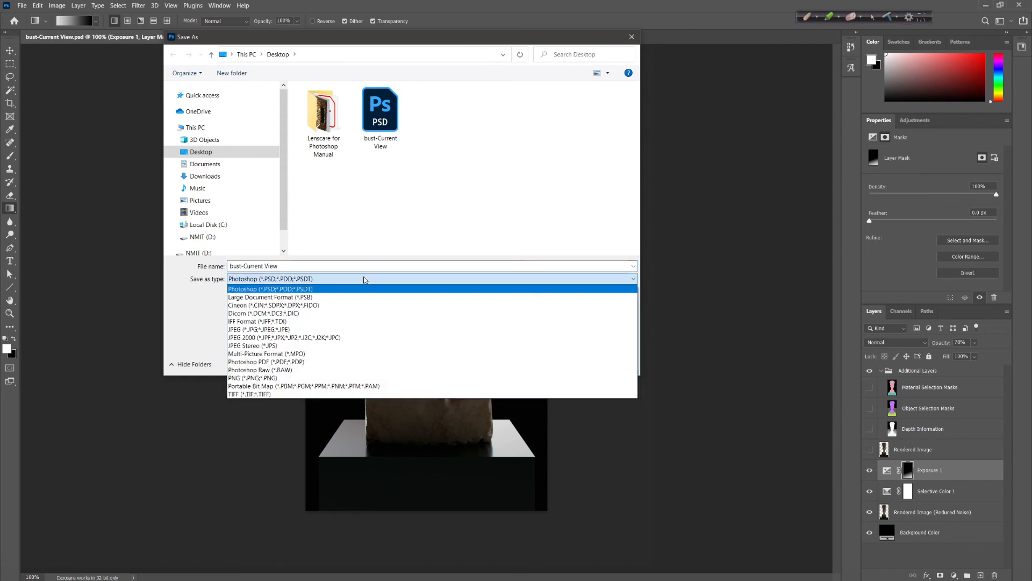
pyautogui.click(355, 378)
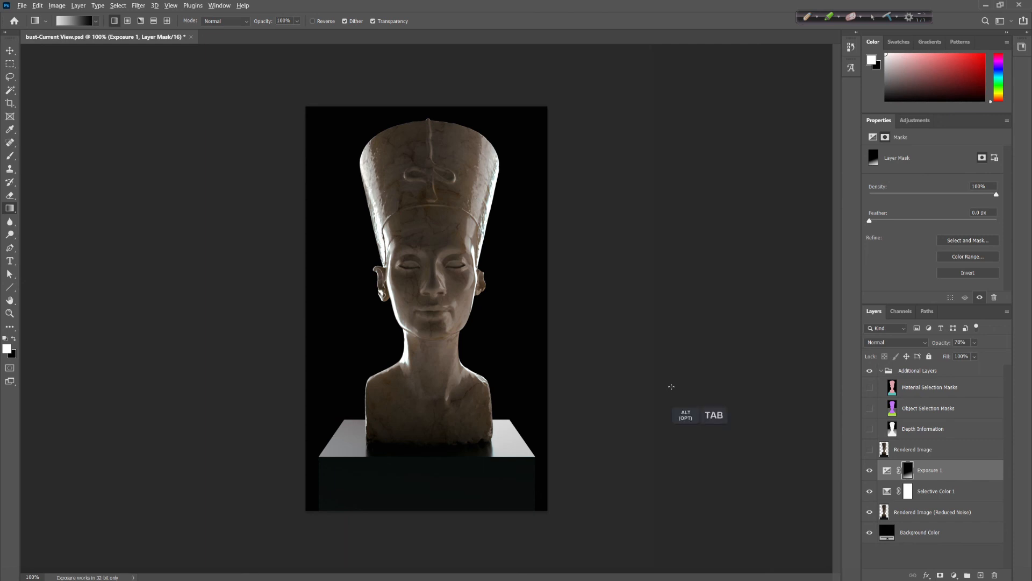
# Switch to the browser's Pinterest sculptures board and look through the marble bust and statue photos for lighting and composition references
pyautogui.hotkey('alt', 'Tab')
pyautogui.keyDown('alt'); pyautogui.click(767, 315); pyautogui.keyUp('alt')
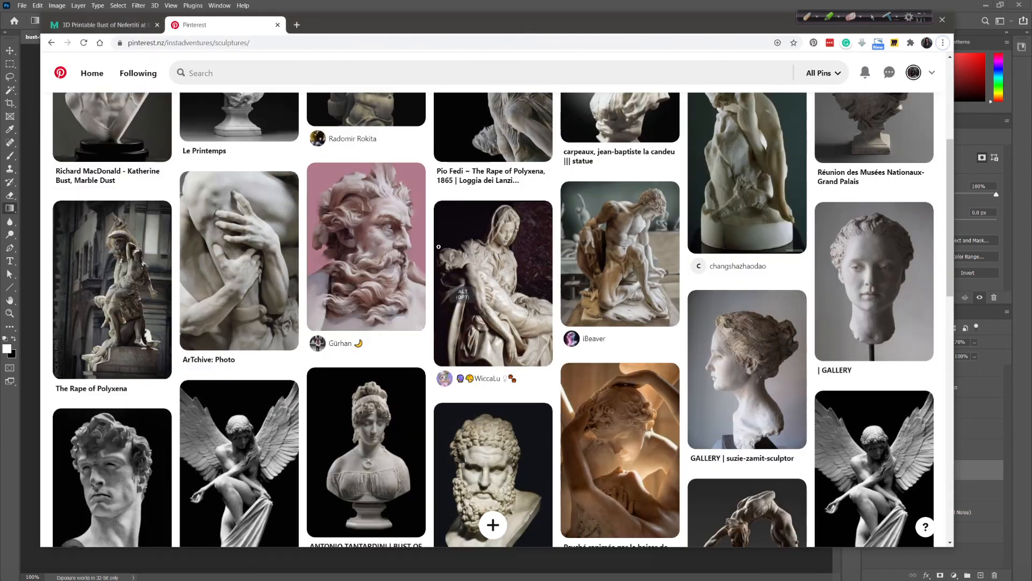
pyautogui.moveTo(950, 258); pyautogui.dragTo(950, 282)
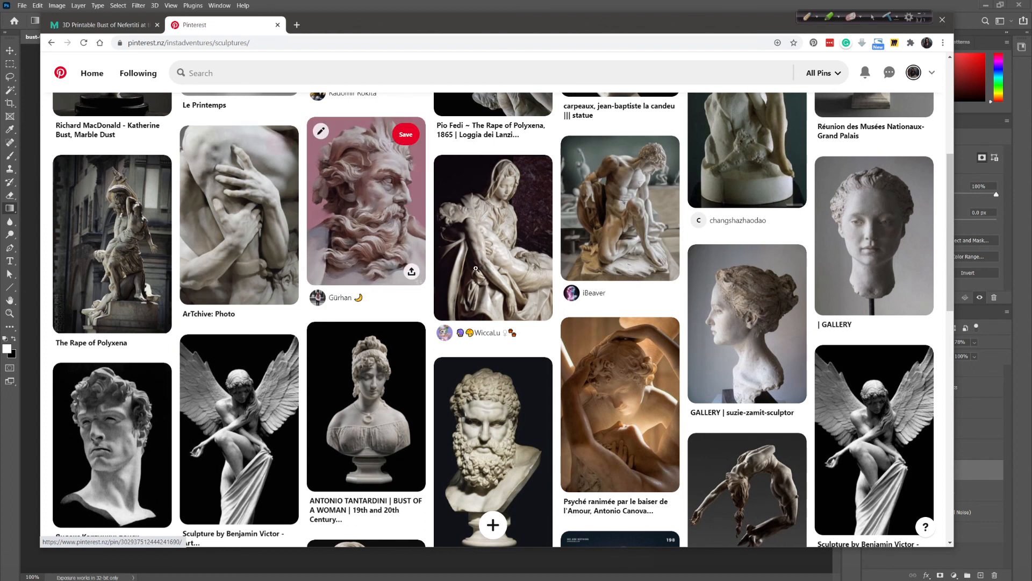
pyautogui.scroll(4, 950, 207)
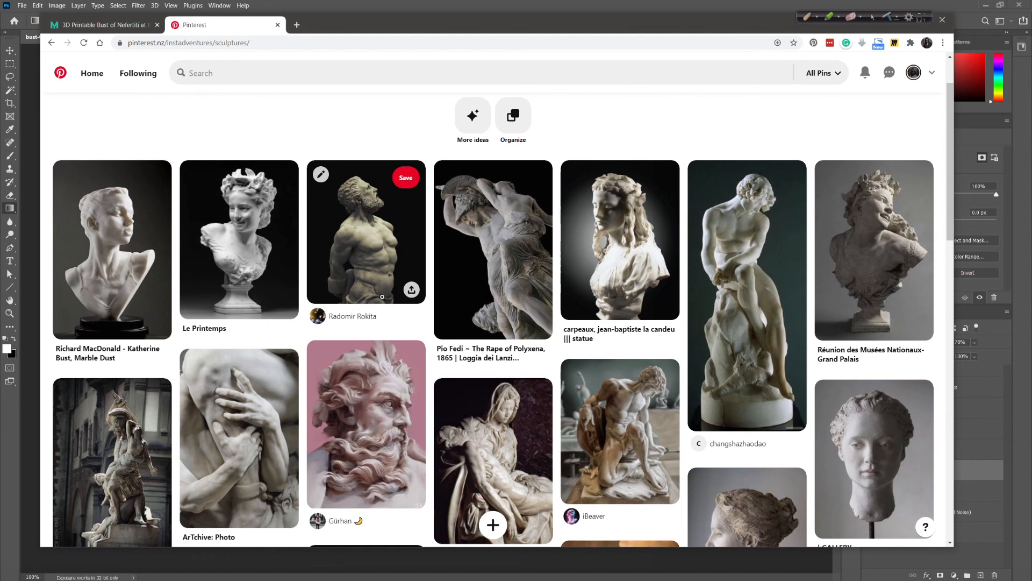
pyautogui.scroll(-10, 362, 444)
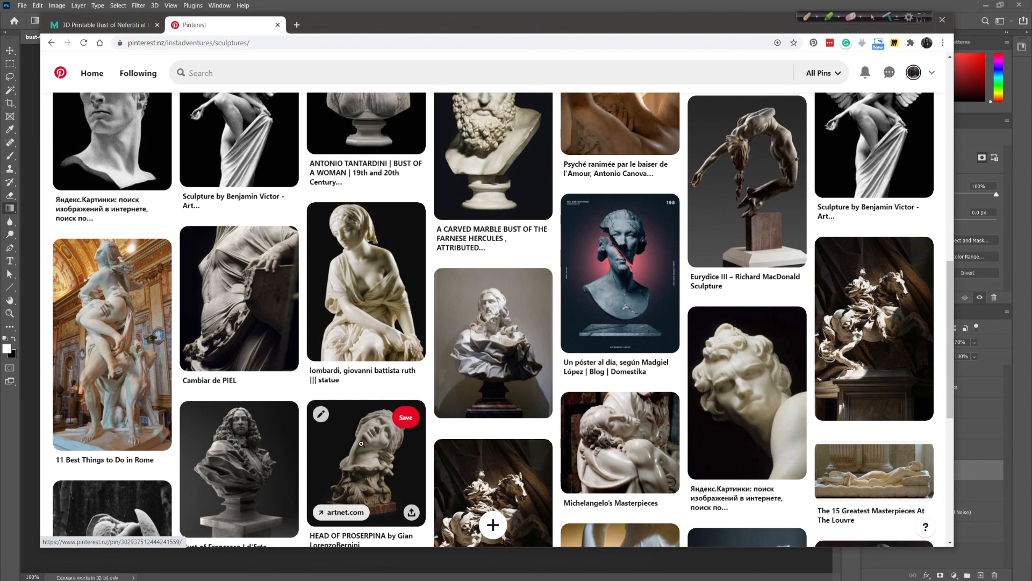